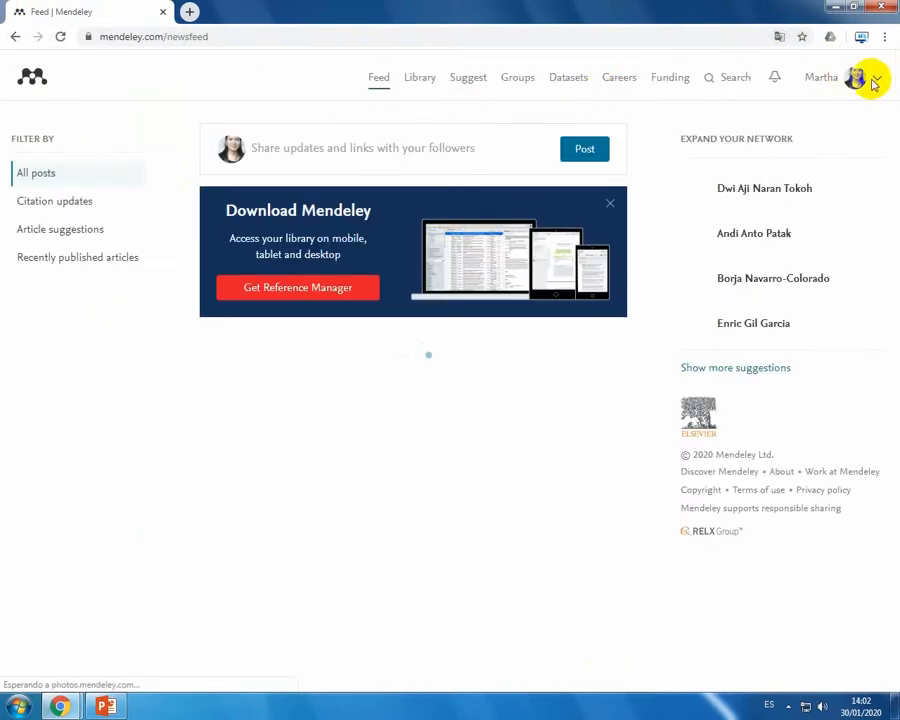
# Step: Log out of the account, open the account creation page and return to the home page
pyautogui.click(877, 83)
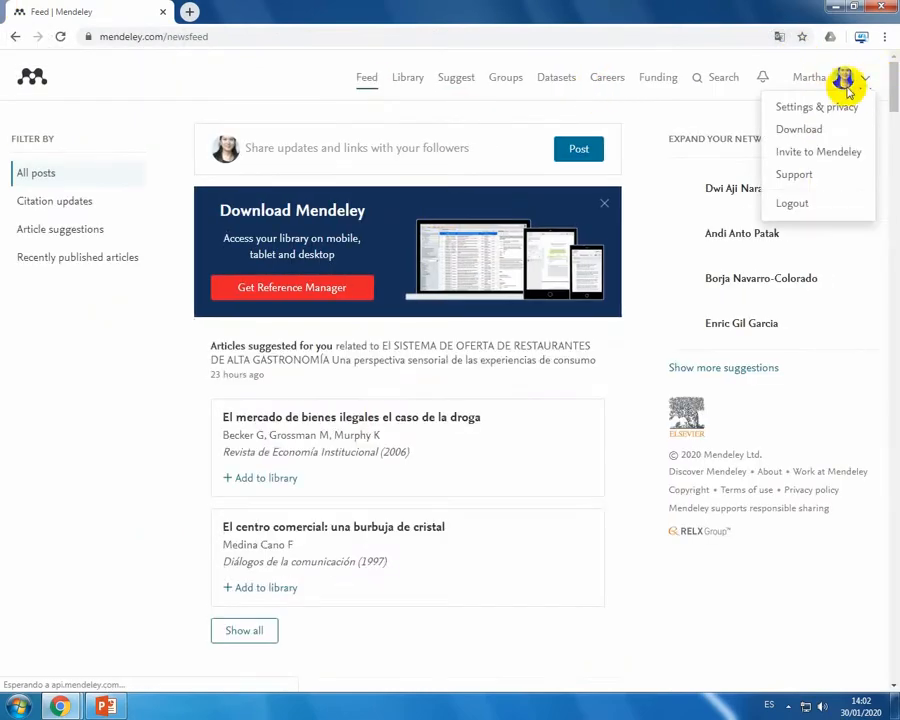
pyautogui.click(765, 204)
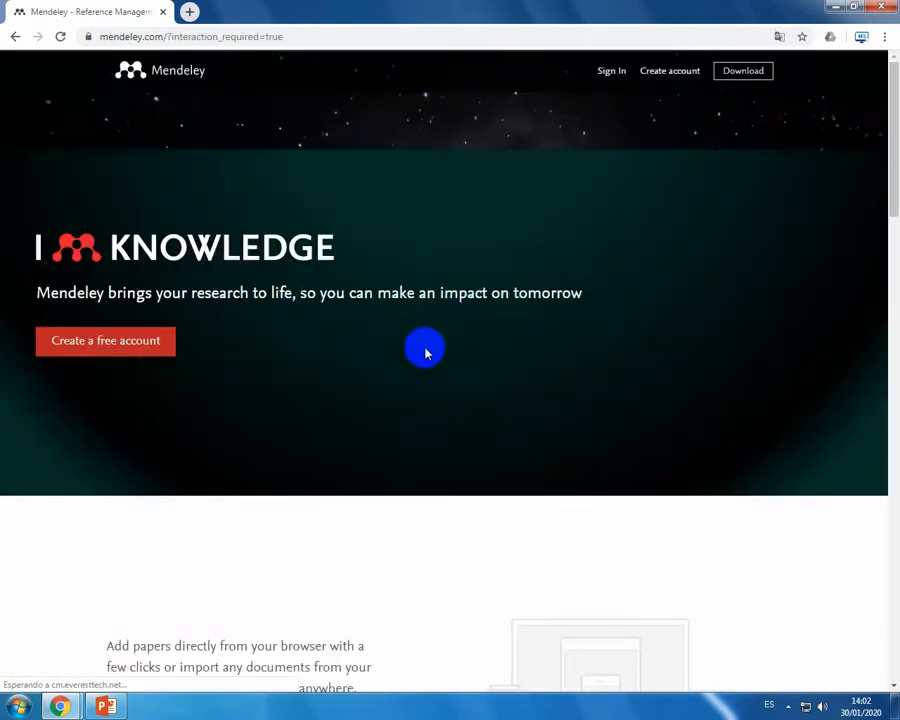
pyautogui.click(654, 77)
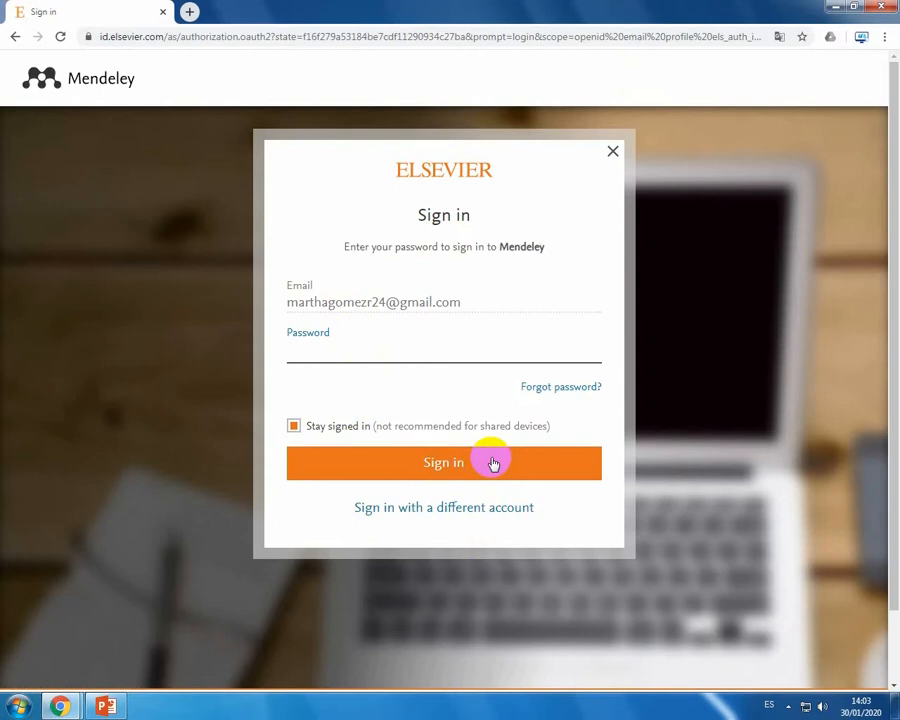
pyautogui.click(14, 38)
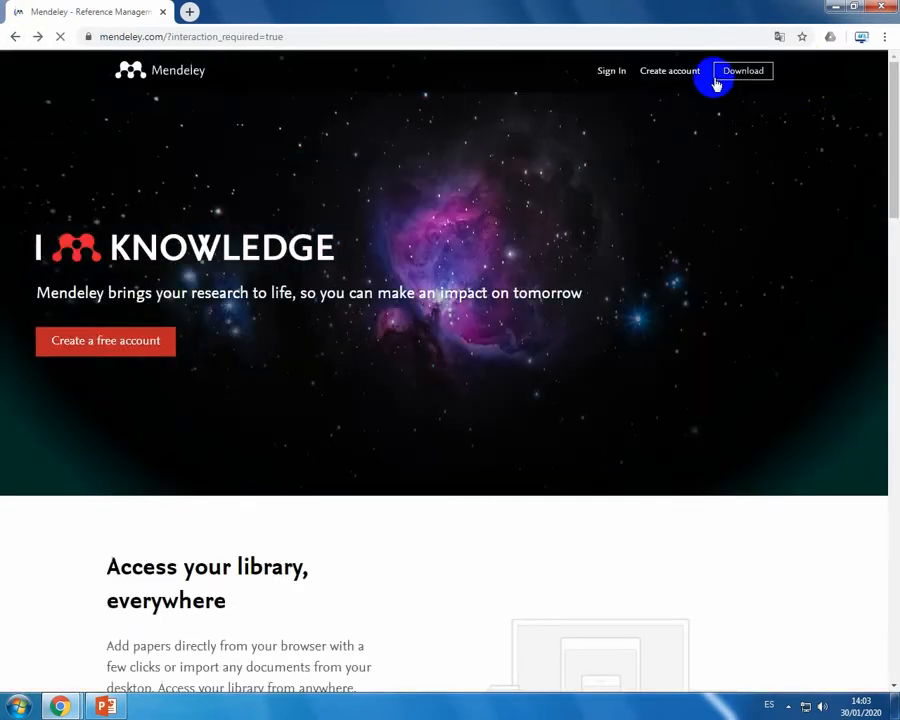
# Step: Sign in to the existing account by entering the account password, re-entering it if it is rejected
pyautogui.click(612, 75)
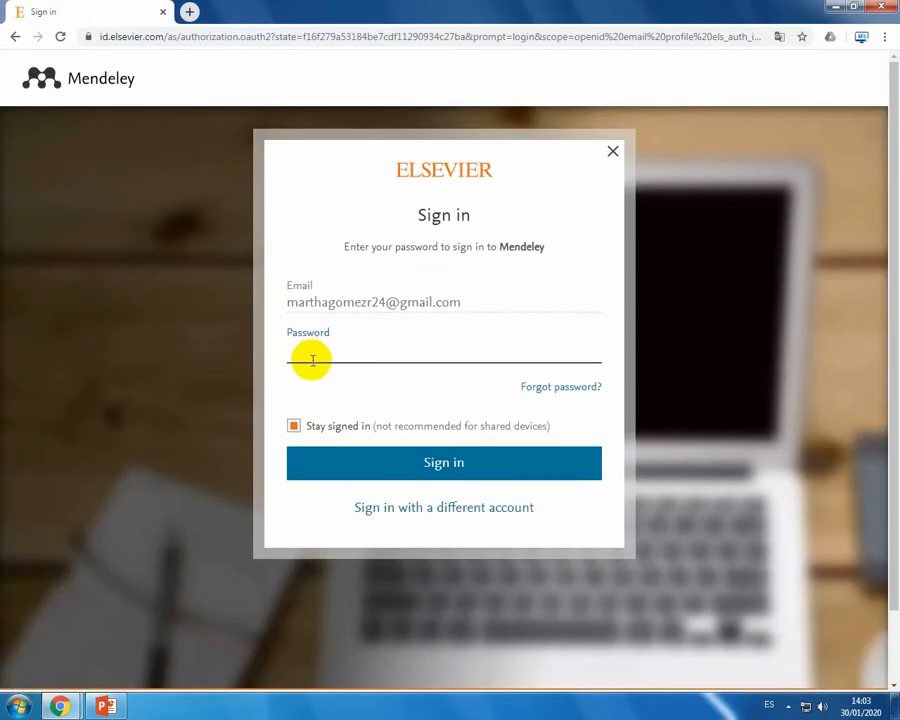
pyautogui.write('••••••••')
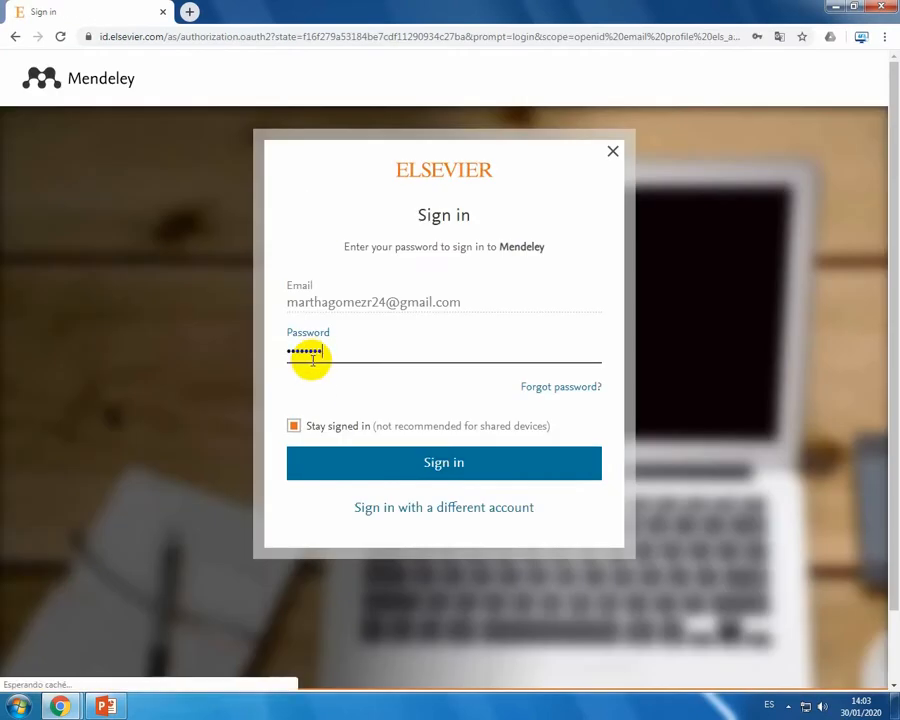
pyautogui.press('Return')
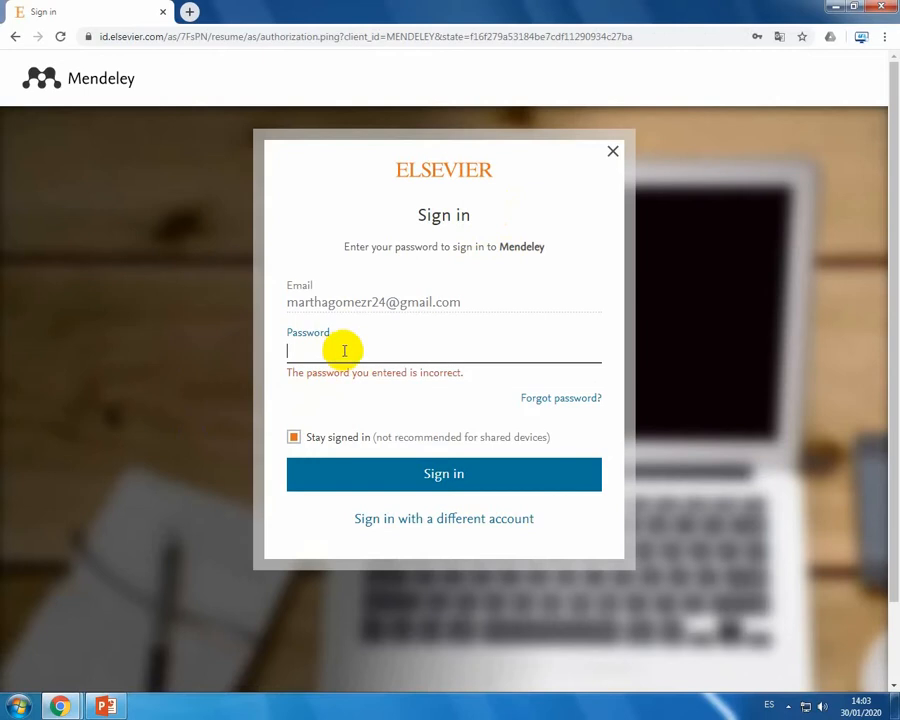
pyautogui.write('••••••••')
pyautogui.press('Return')
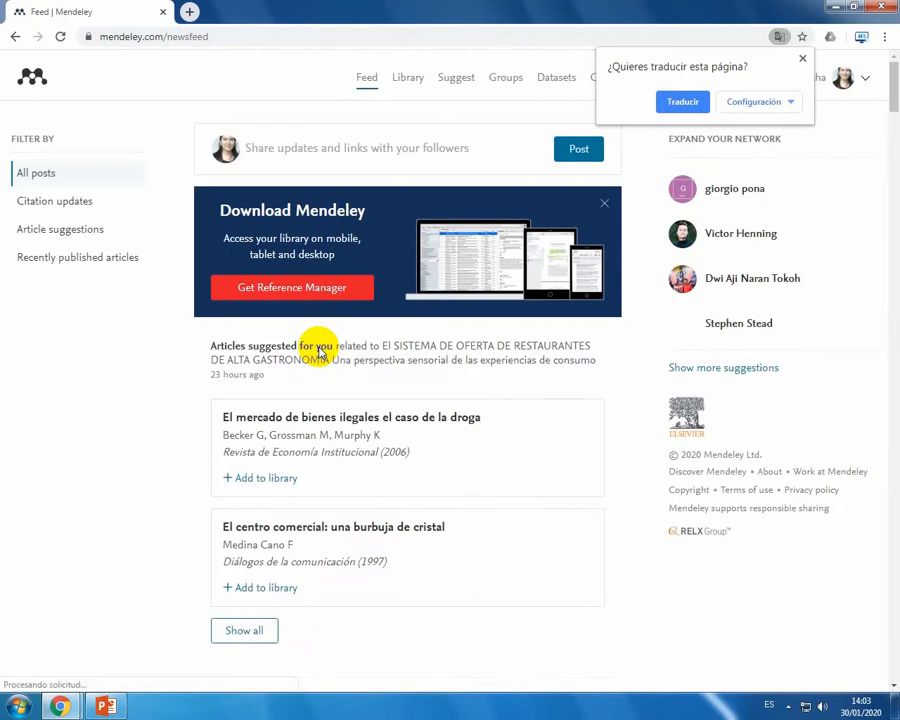
# Step: Translate the news feed page into Spanish and dismiss the translation prompt
pyautogui.click(801, 61)
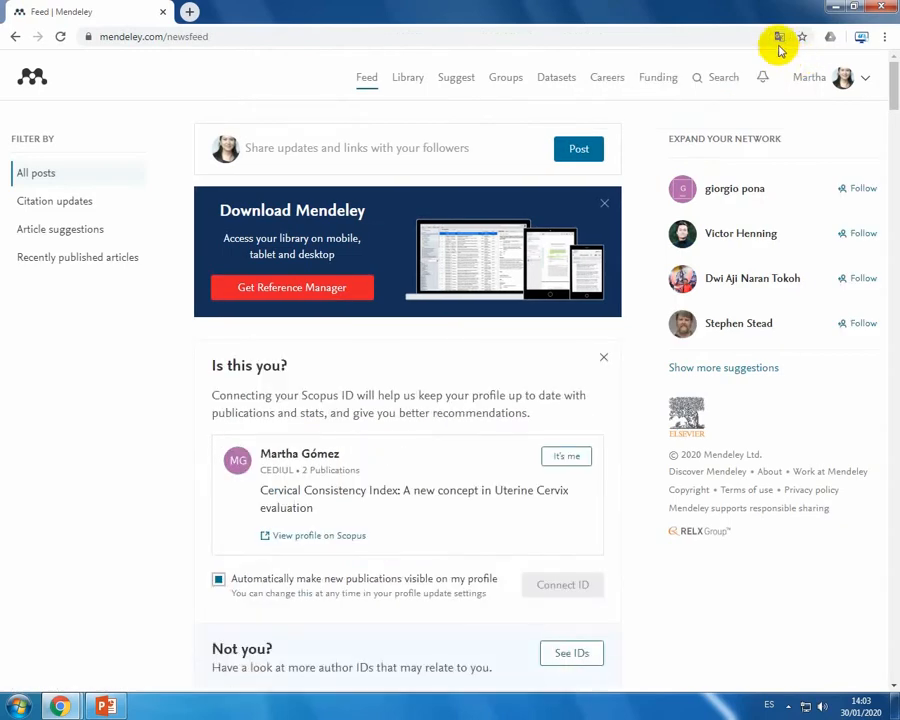
pyautogui.click(779, 36)
pyautogui.click(684, 102)
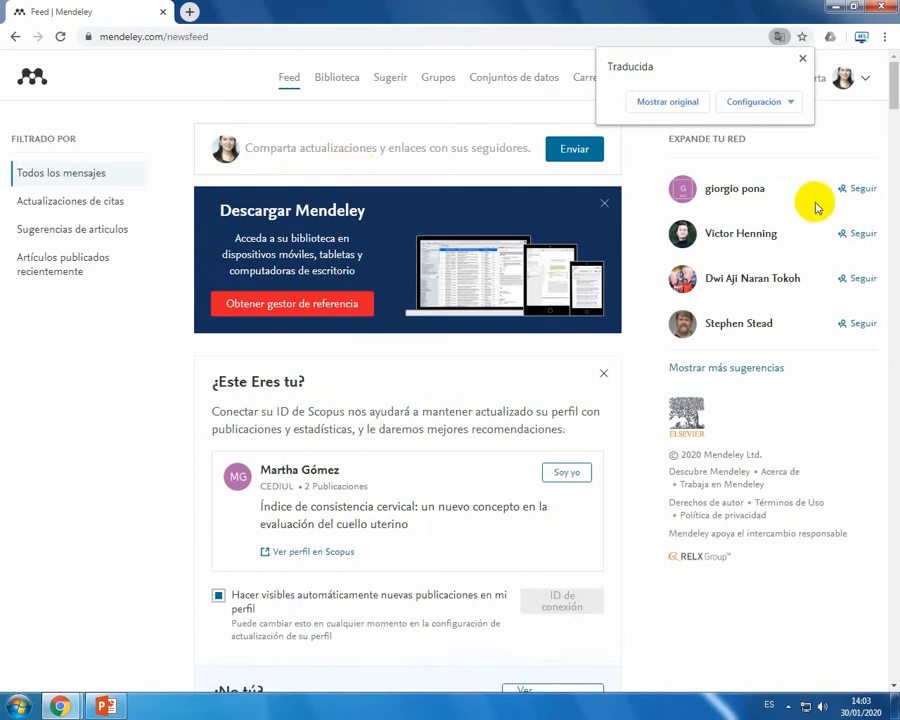
pyautogui.click(801, 64)
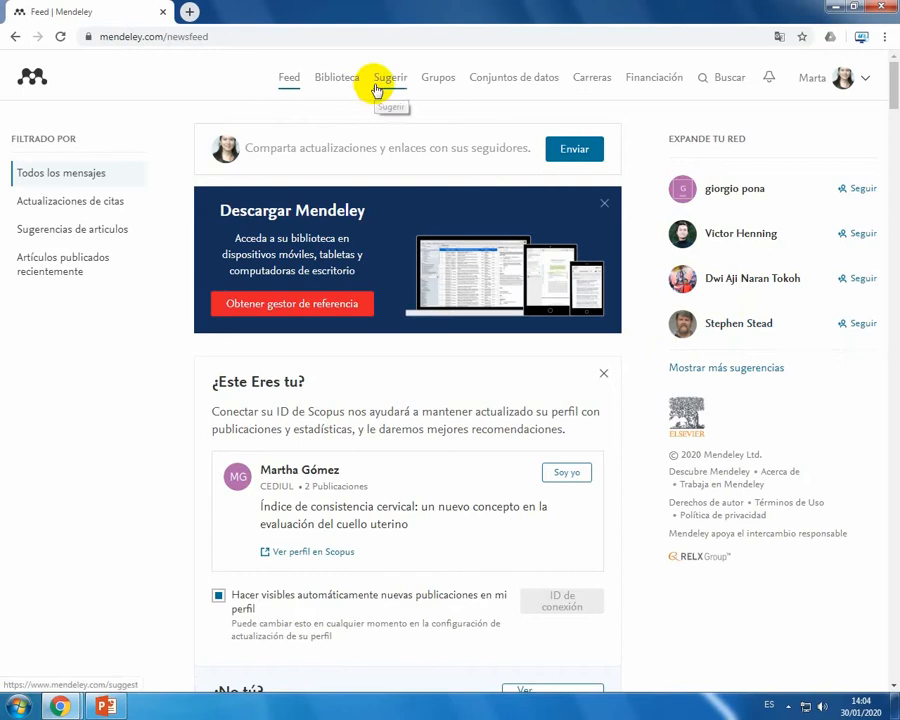
# Step: Search the papers for "administracion empresa" and check the total number of results
pyautogui.click(716, 88)
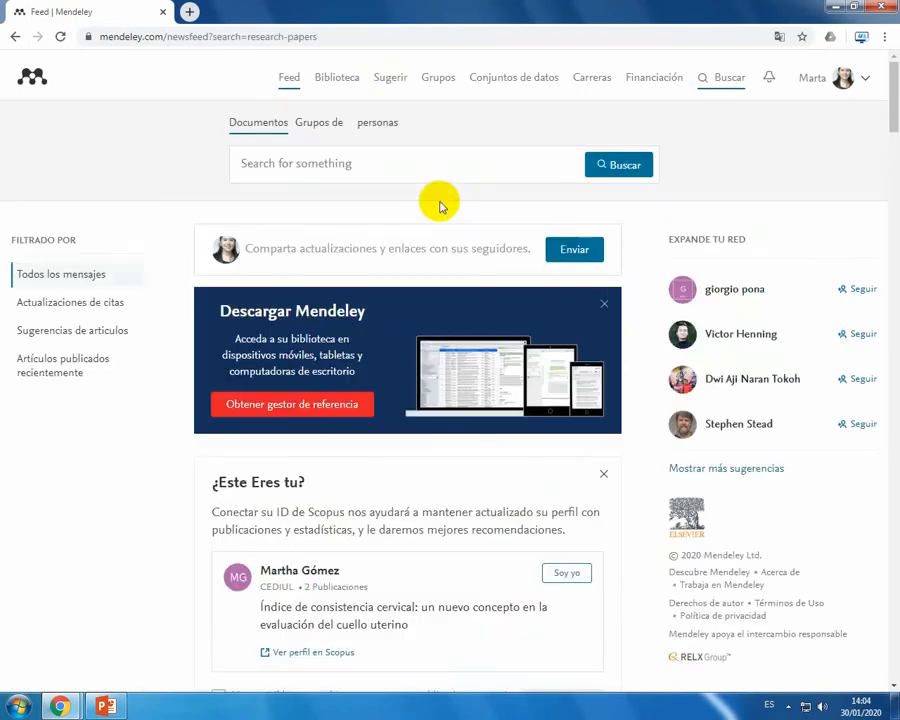
pyautogui.click(395, 167)
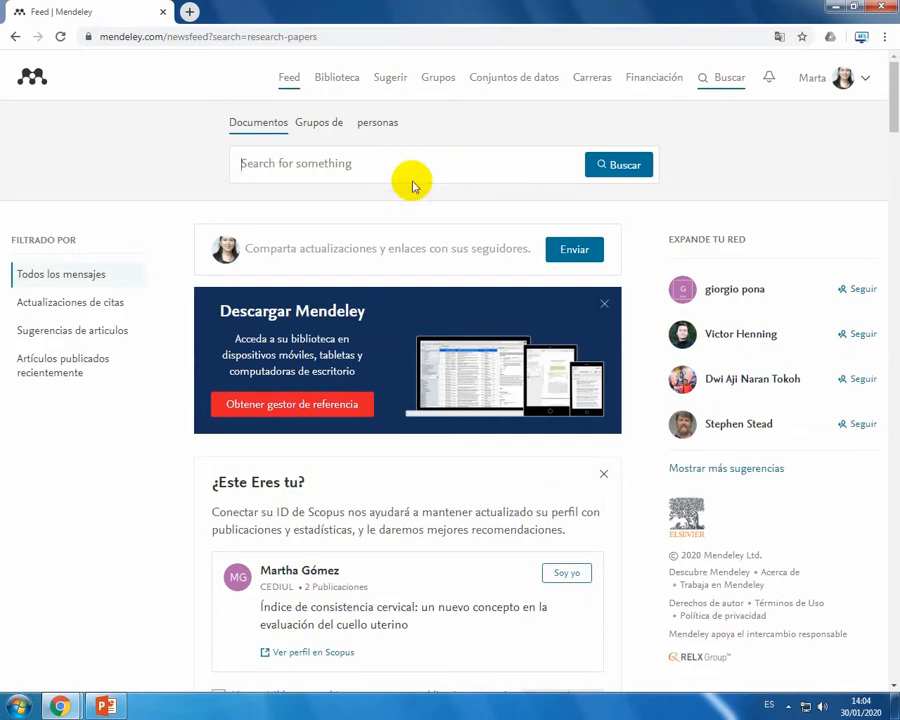
pyautogui.write('administra')
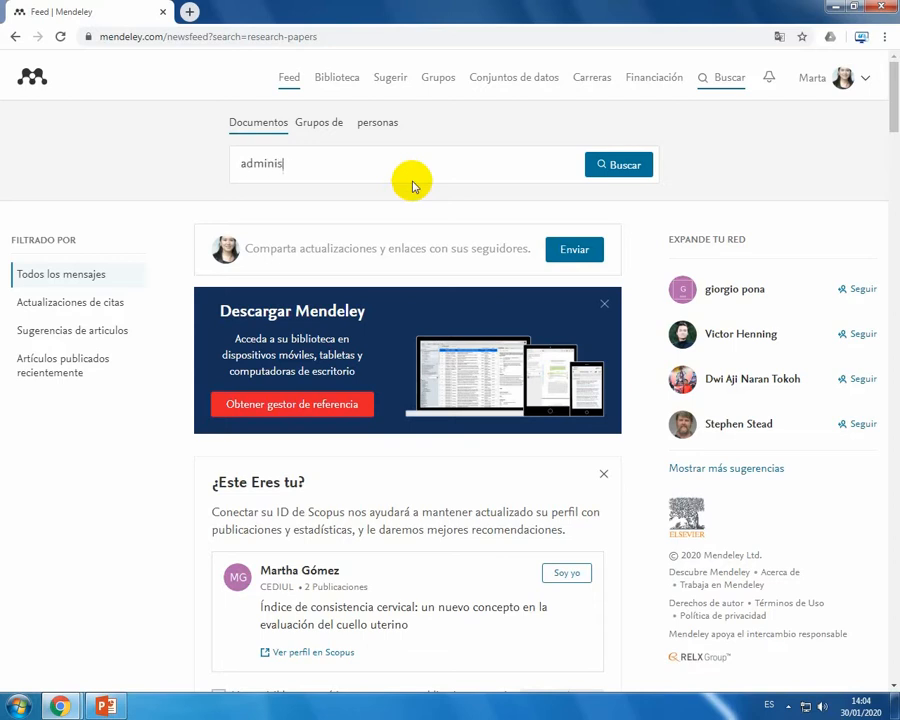
pyautogui.write('cion empresa')
pyautogui.press('Return')
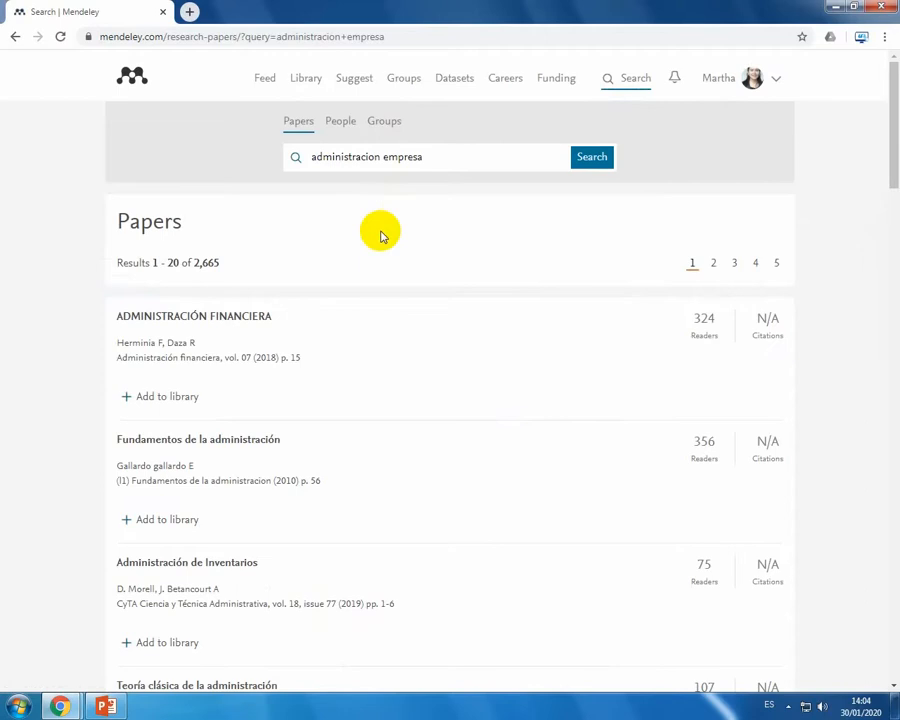
pyautogui.doubleClick(205, 262)
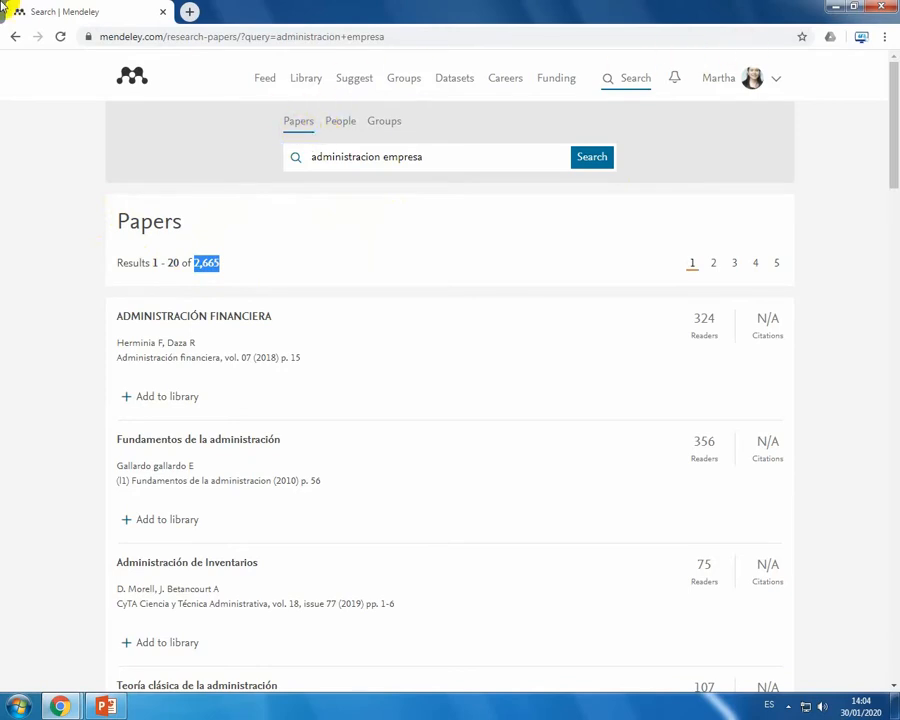
# Step: Return from the search results to the news feed and translate it into Spanish again
pyautogui.click(14, 36)
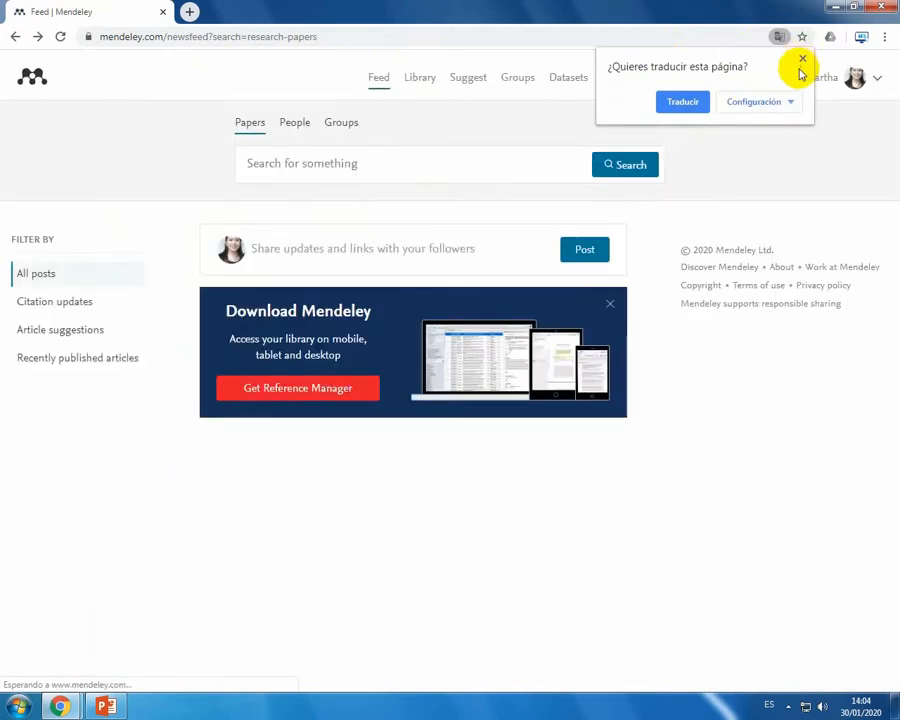
pyautogui.click(801, 59)
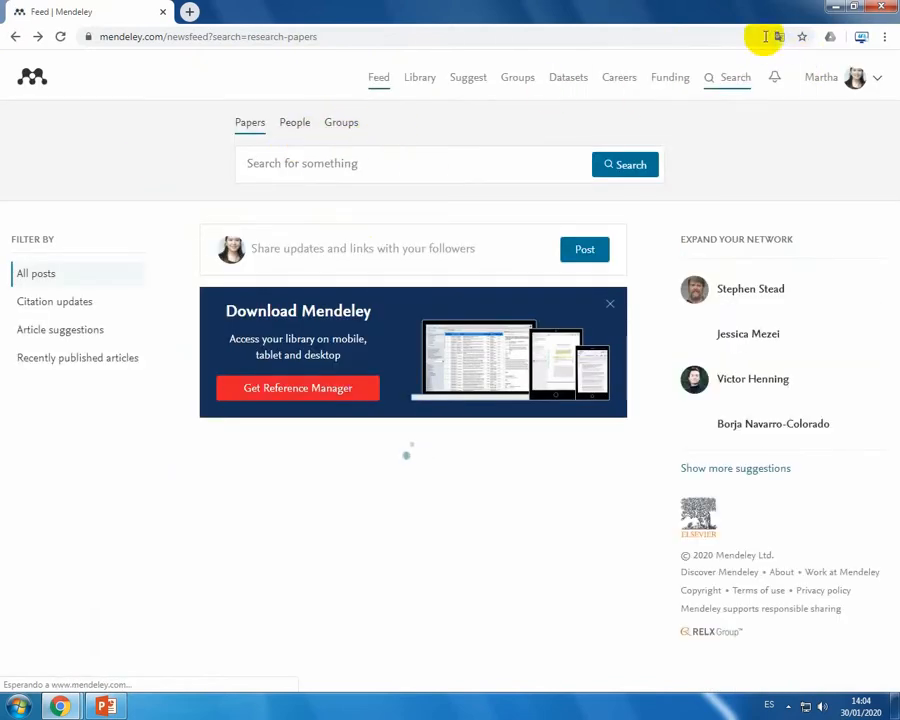
pyautogui.click(778, 36)
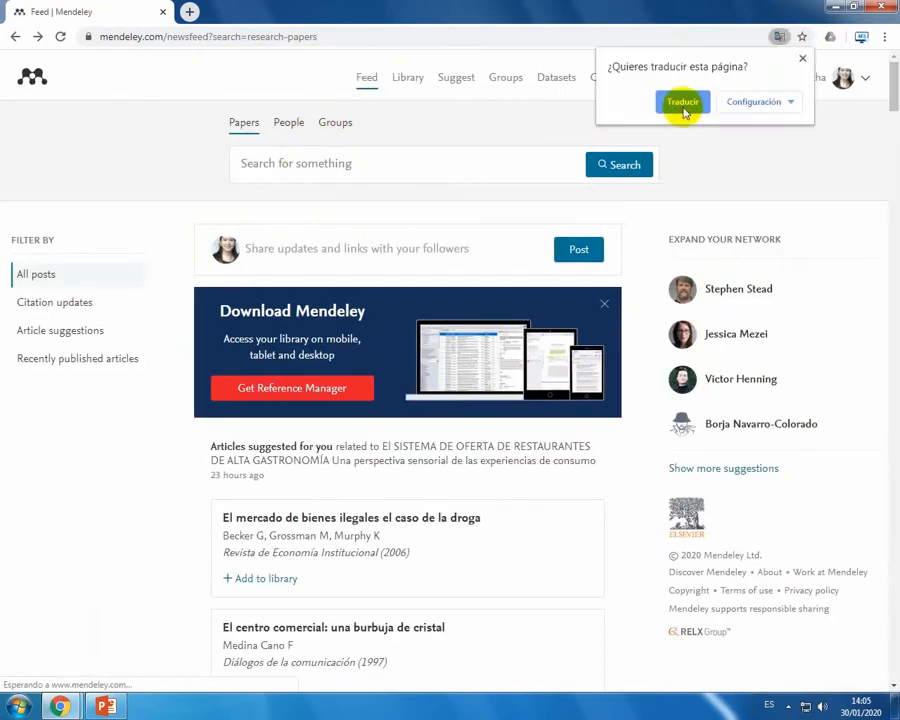
pyautogui.click(682, 105)
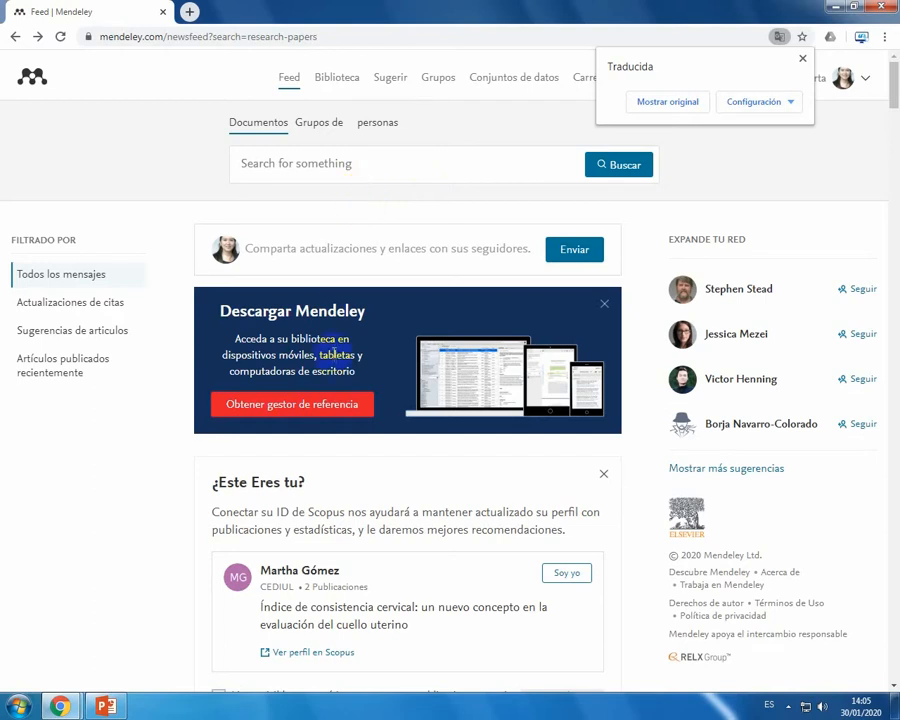
pyautogui.click(801, 59)
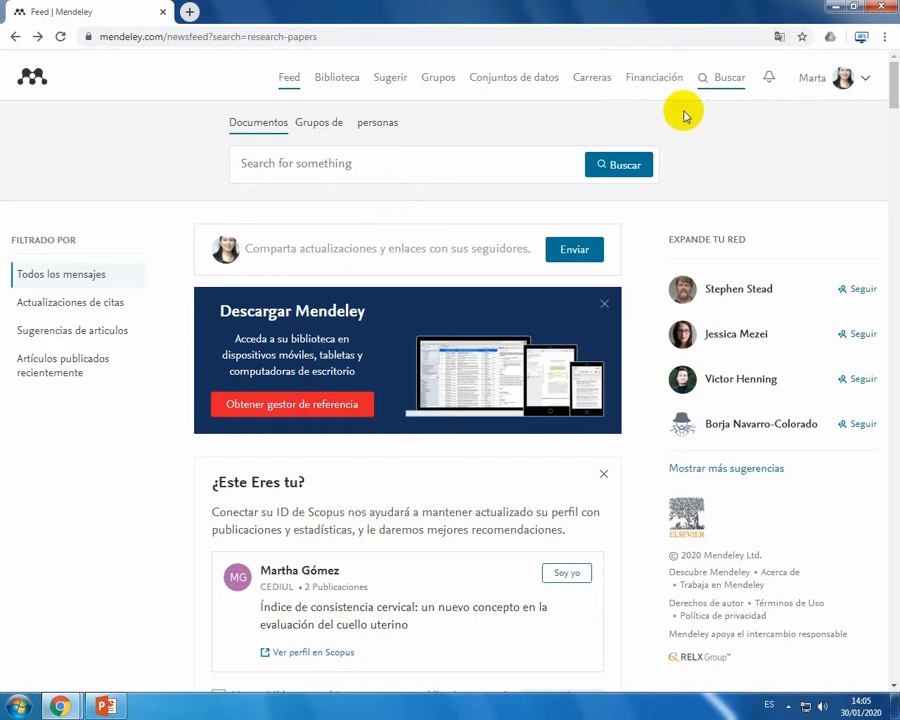
# Step: Look through the feed's Scopus profile suggestion and the articles suggested from the library's documents
pyautogui.scroll(-3, 327, 305)
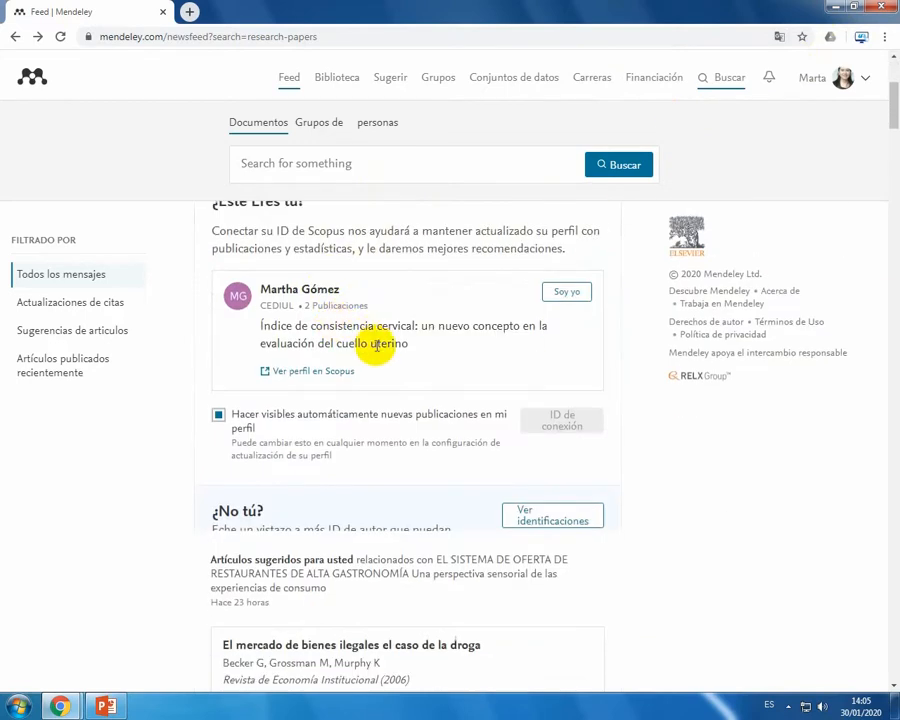
pyautogui.scroll(1, 375, 340)
pyautogui.scroll(-2, 378, 348)
pyautogui.scroll(-1, 380, 356)
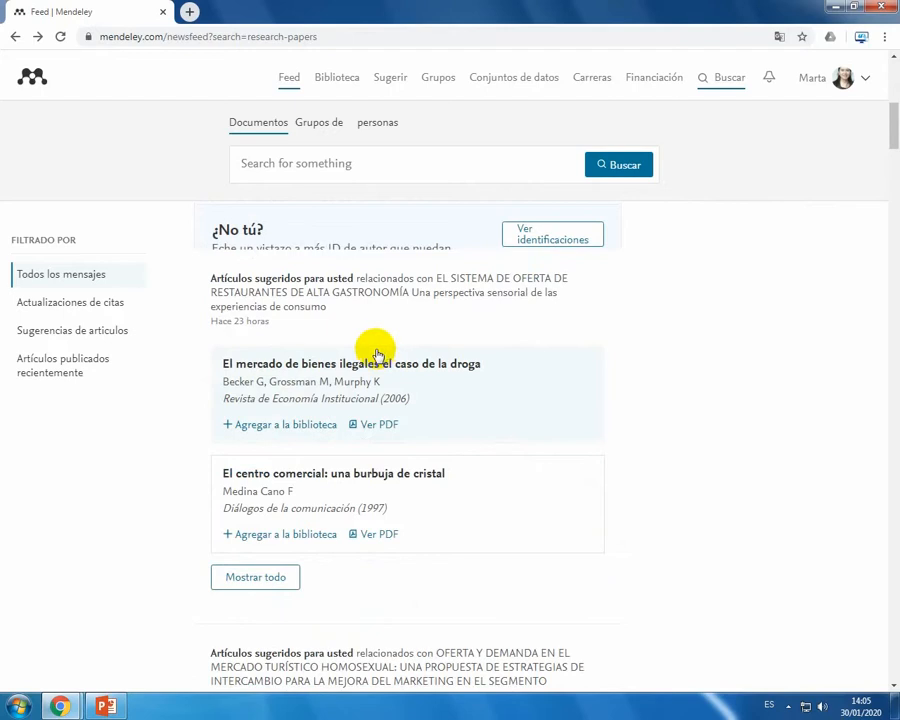
pyautogui.scroll(-1, 344, 430)
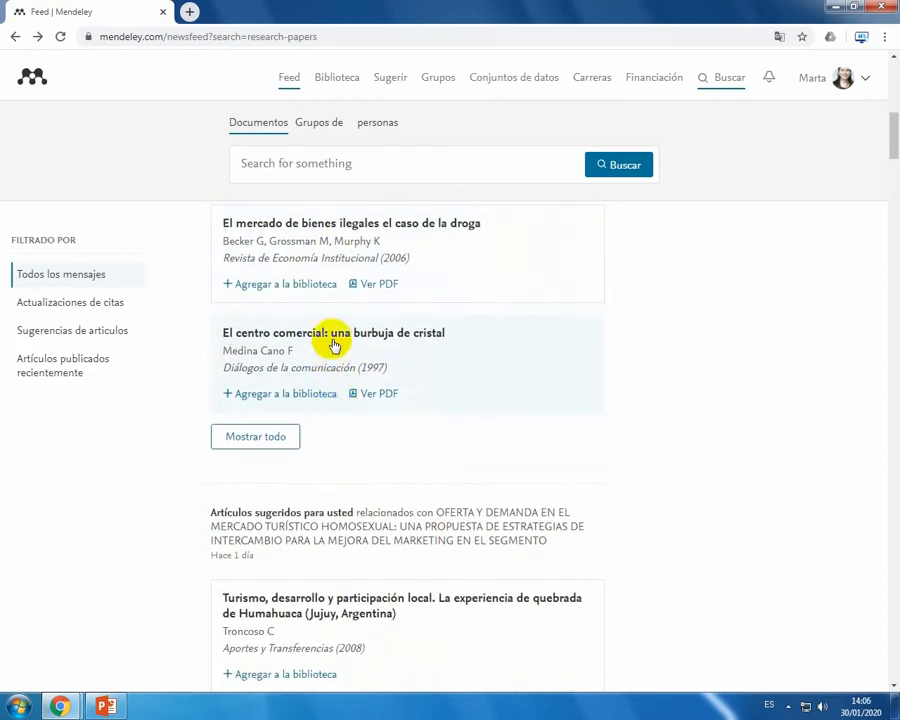
pyautogui.scroll(-2, 347, 414)
pyautogui.scroll(-2, 348, 417)
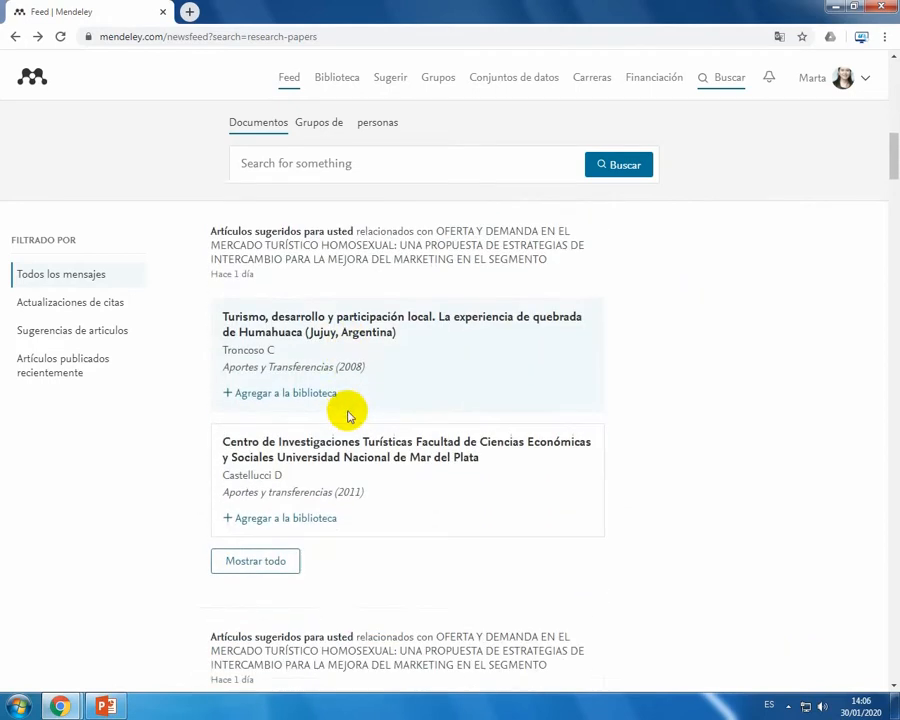
pyautogui.scroll(-6, 348, 414)
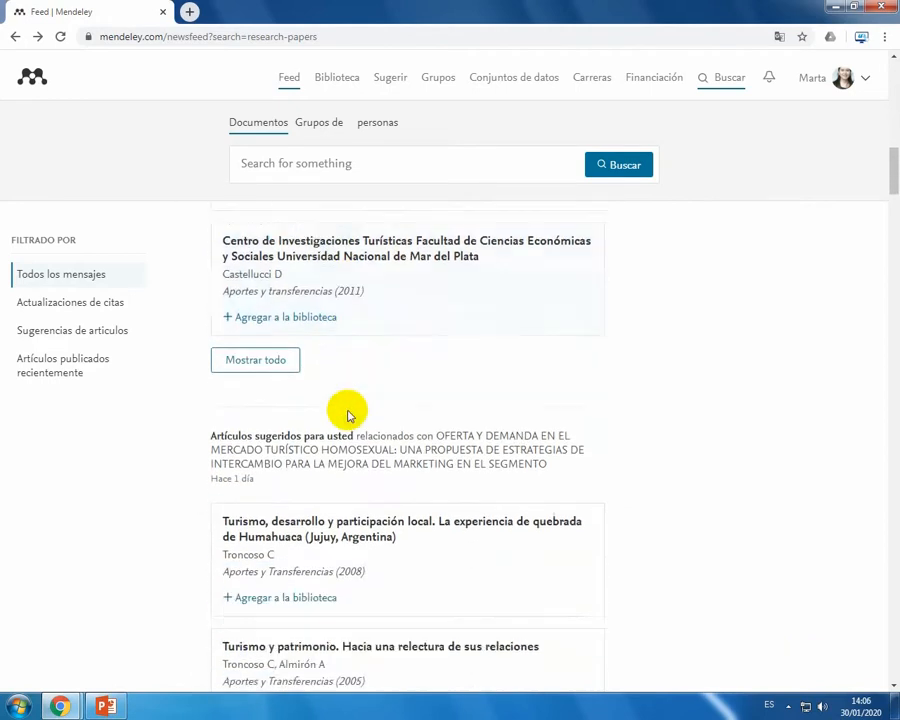
pyautogui.scroll(-7, 348, 430)
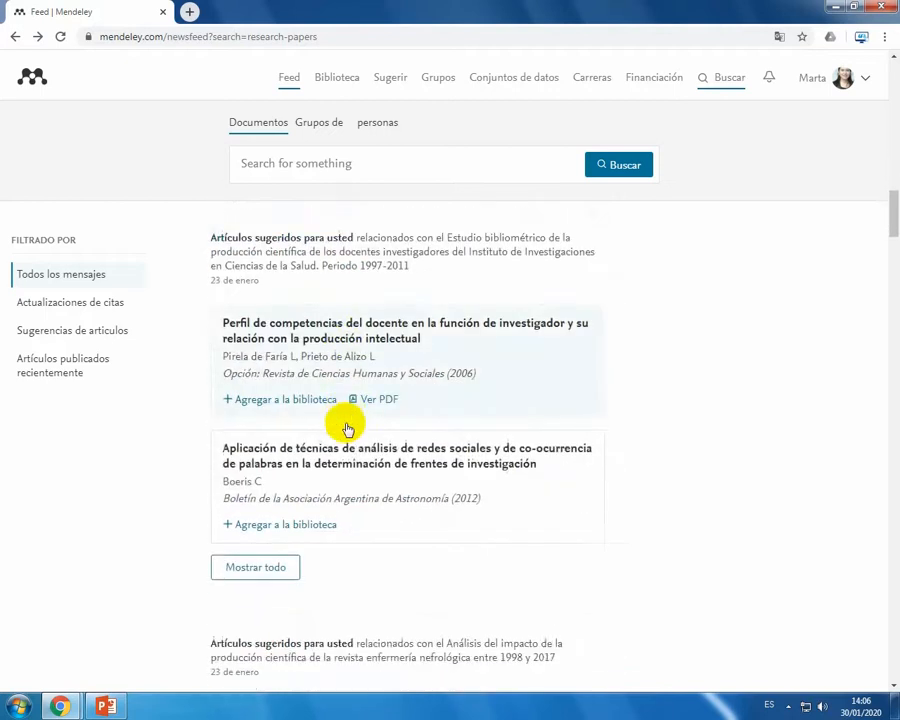
pyautogui.scroll(-4, 344, 425)
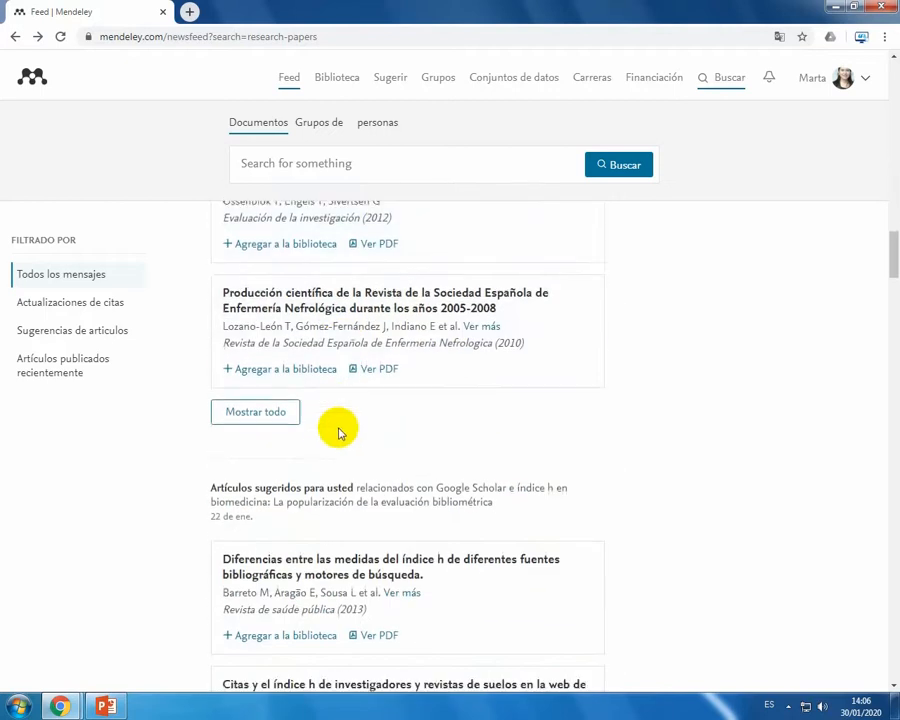
pyautogui.scroll(-15, 338, 430)
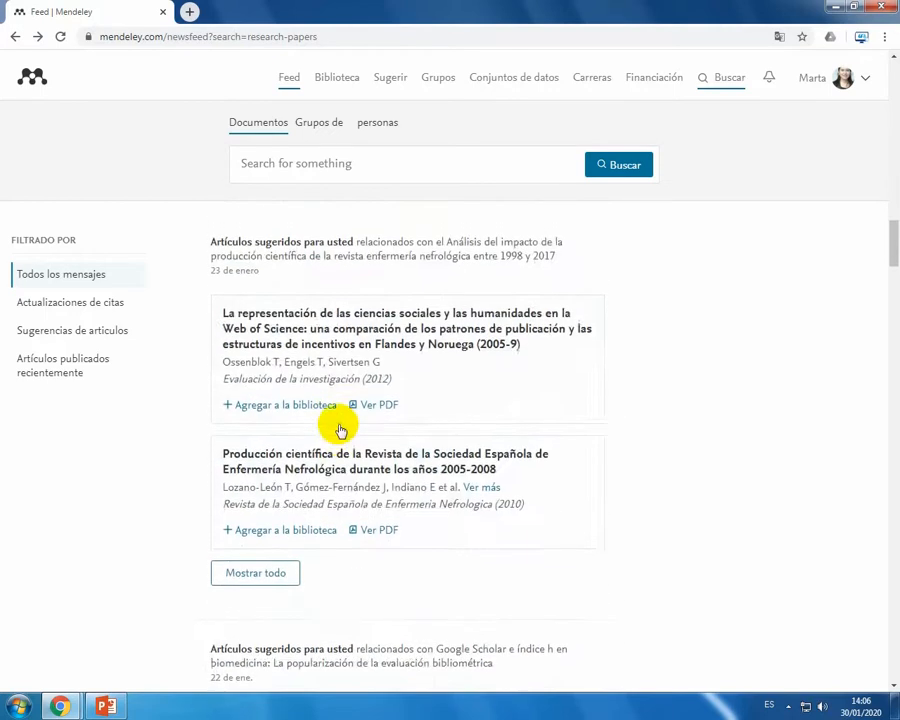
pyautogui.scroll(15, 338, 430)
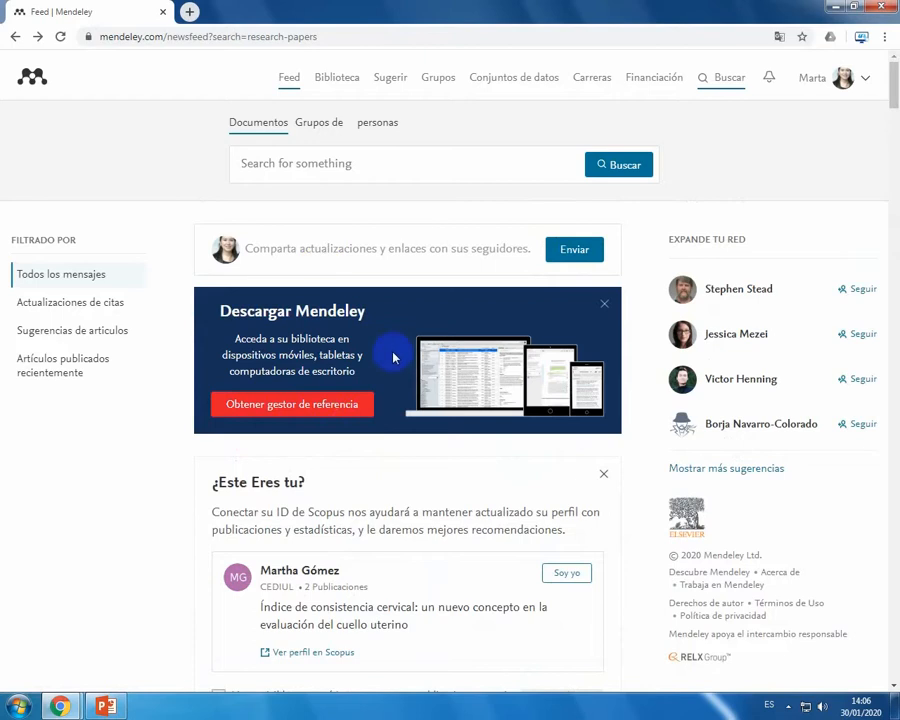
pyautogui.scroll(-1, 406, 340)
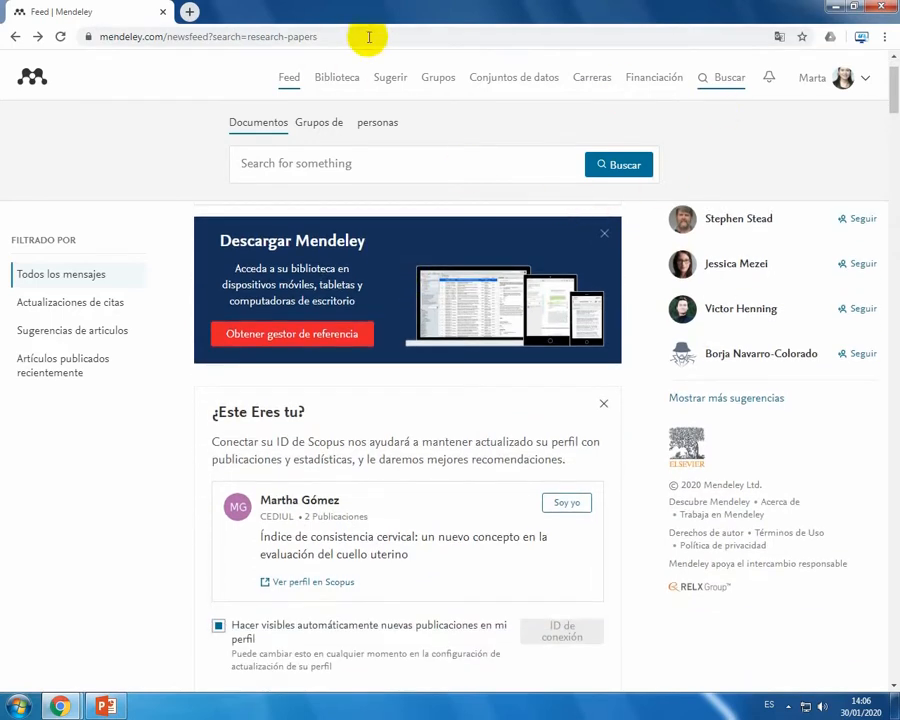
# Step: Open the library, dismiss its welcome message and go through the introductory tour to the end
pyautogui.click(331, 121)
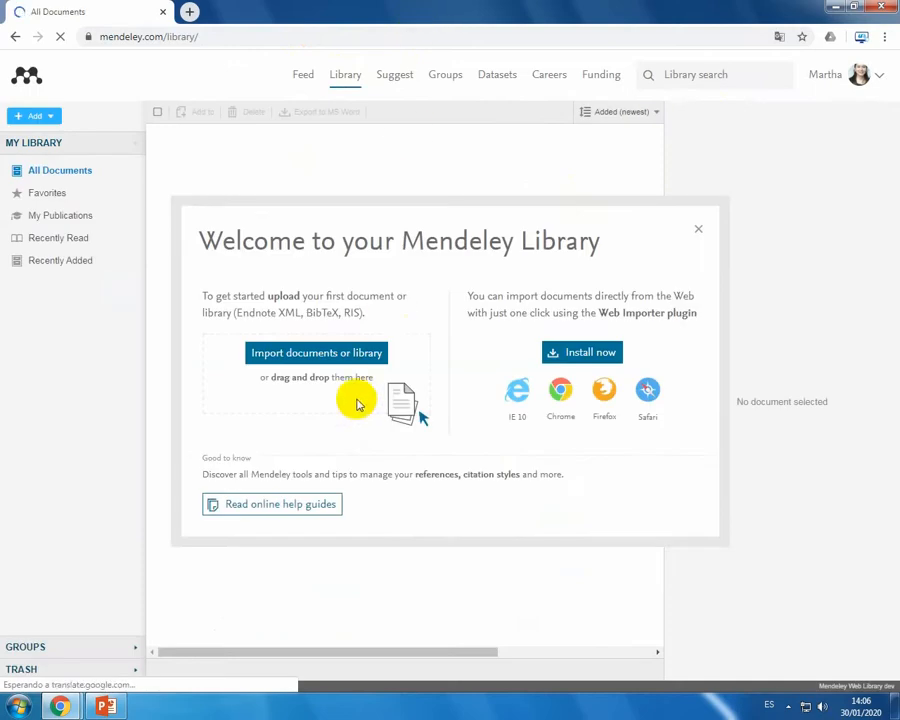
pyautogui.click(697, 230)
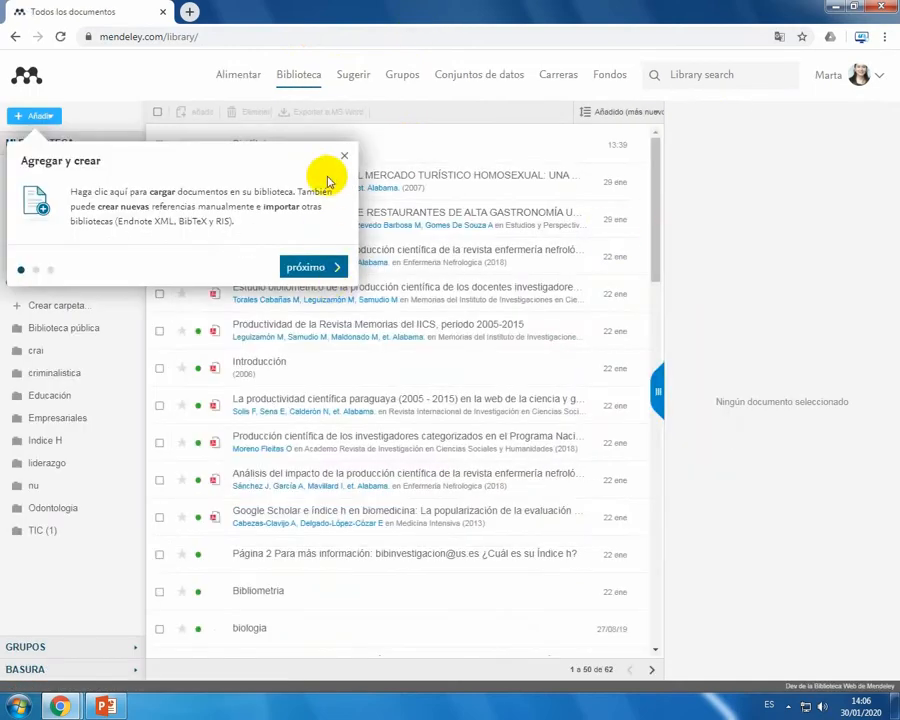
pyautogui.click(320, 270)
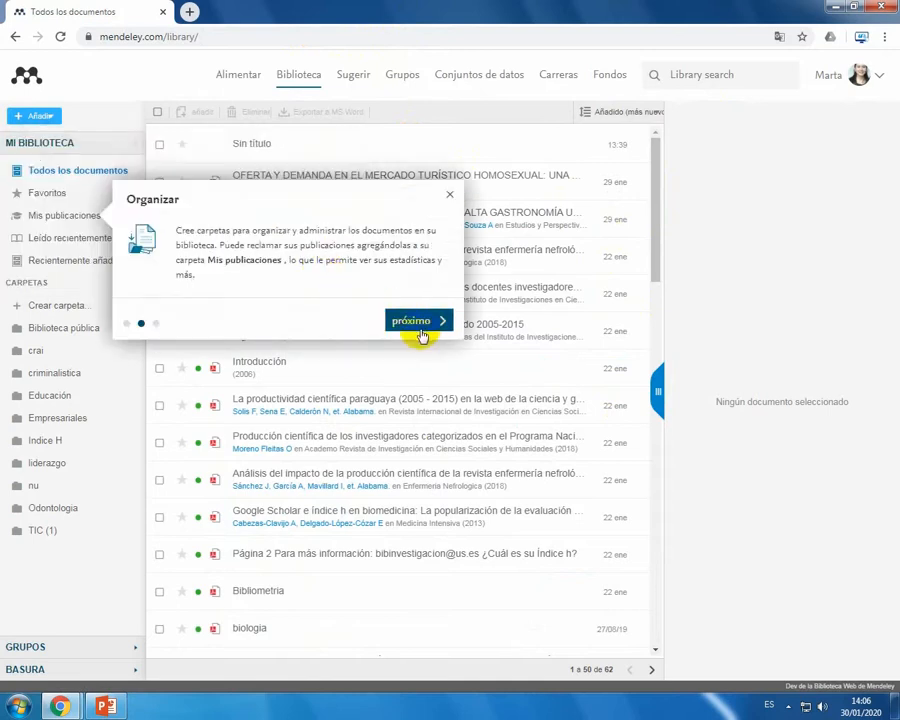
pyautogui.click(420, 326)
pyautogui.click(704, 245)
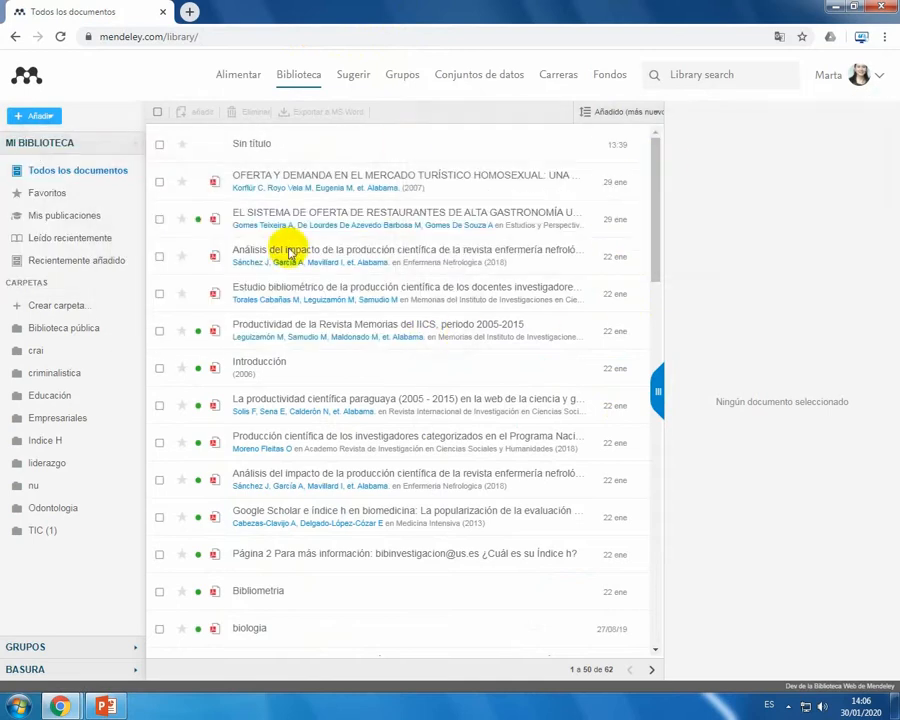
# Step: Look through the whole document list on the first page of the web library and return to its start
pyautogui.scroll(-4, 305, 290)
pyautogui.scroll(-9, 293, 312)
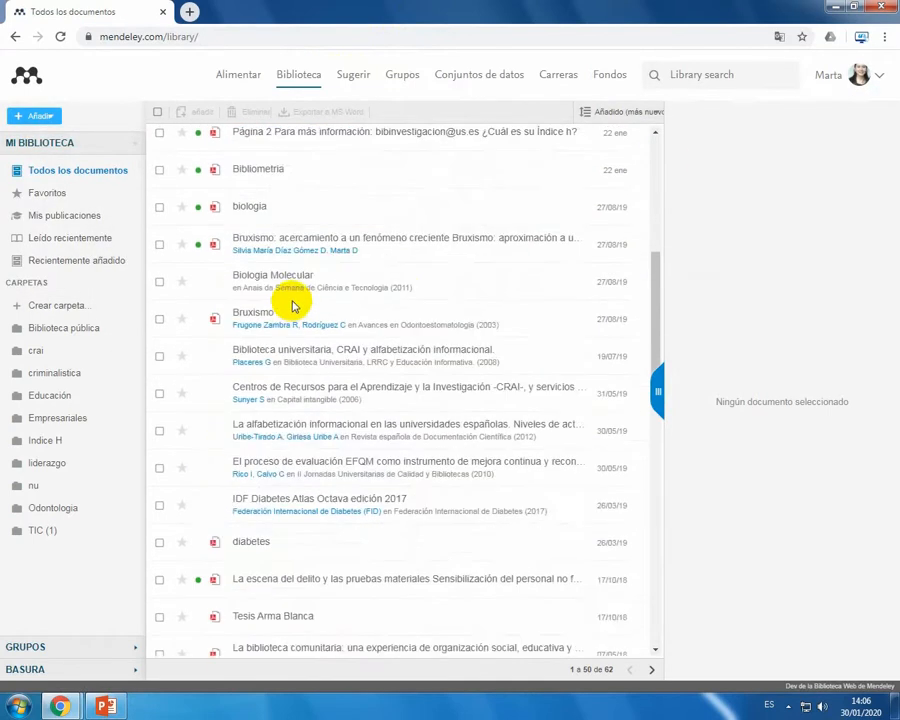
pyautogui.scroll(-6, 293, 310)
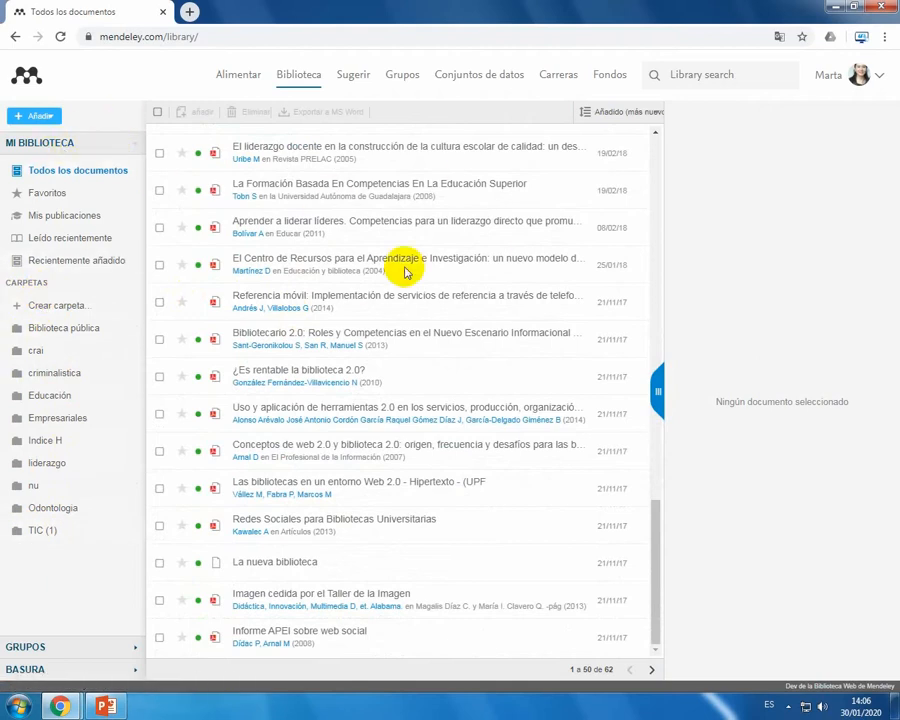
pyautogui.scroll(7, 367, 277)
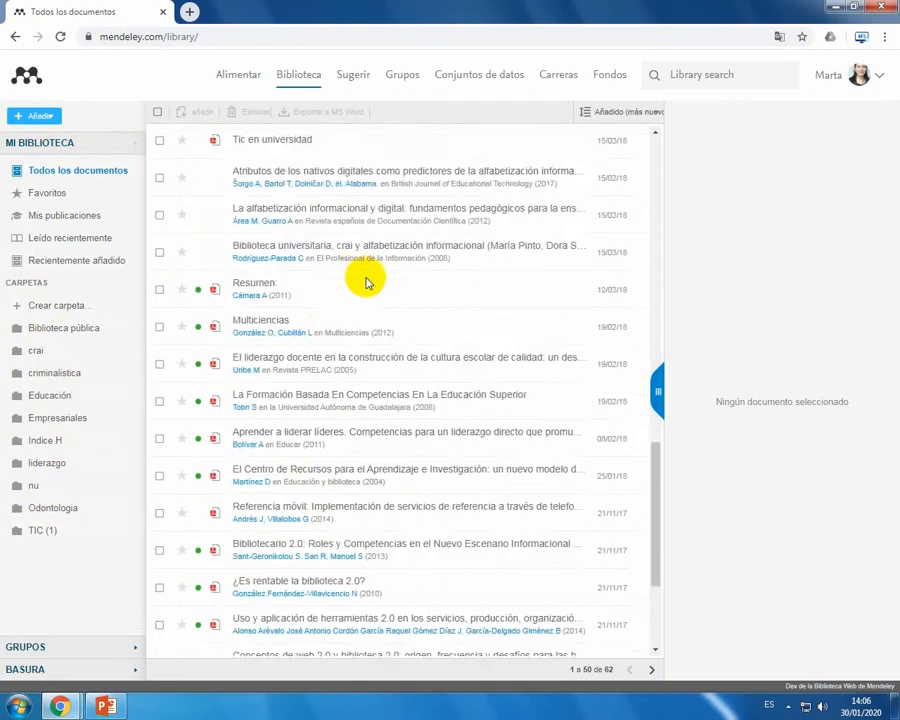
pyautogui.scroll(6, 362, 275)
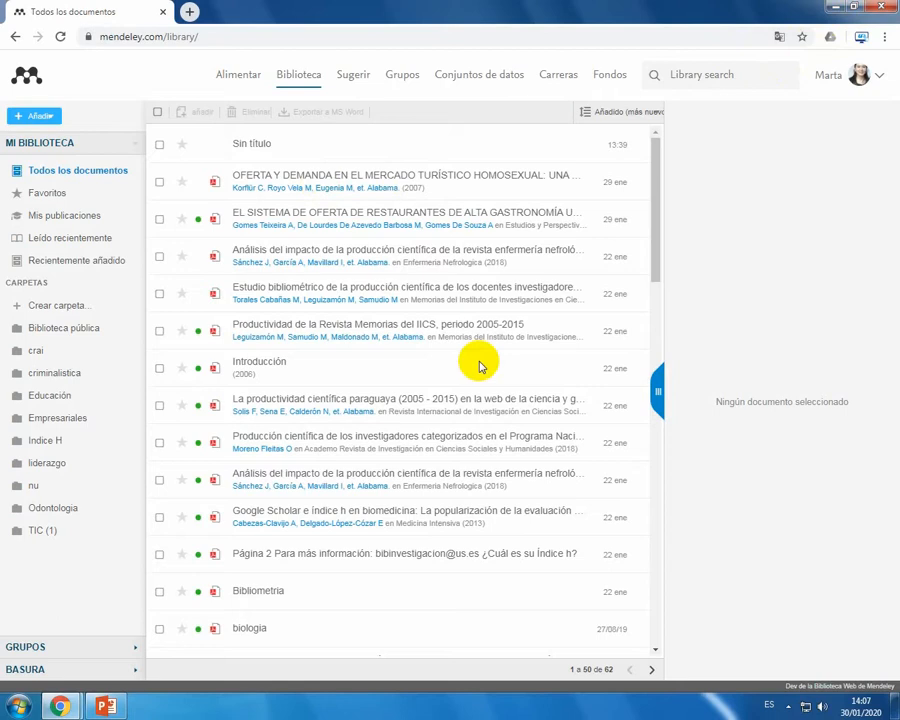
# Step: Switch from the browser to Mendeley Desktop and sign in with the account e-mail and password
pyautogui.click(834, 8)
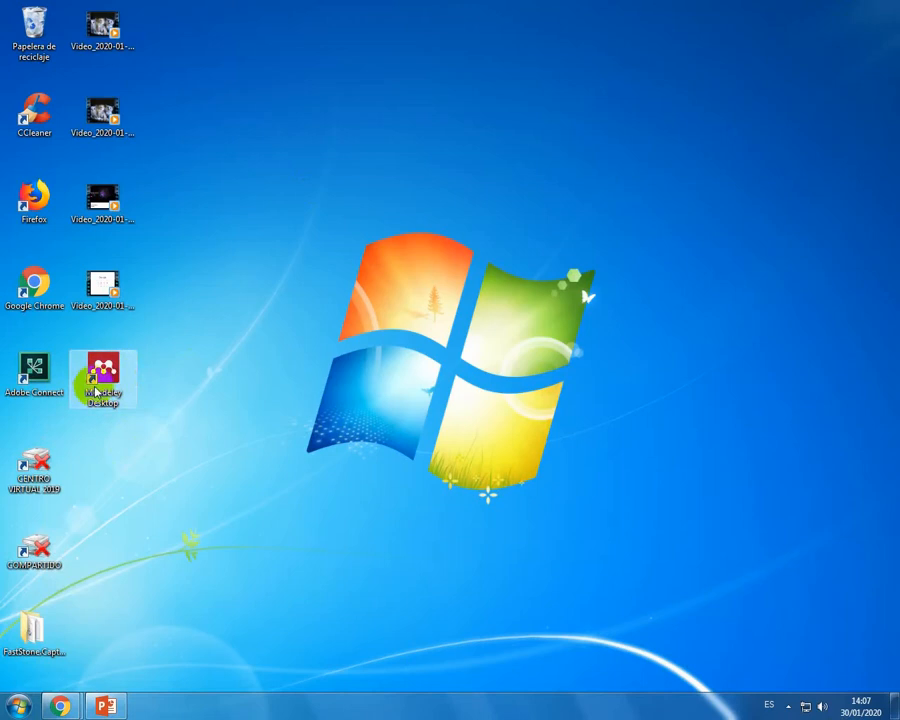
pyautogui.click(120, 377)
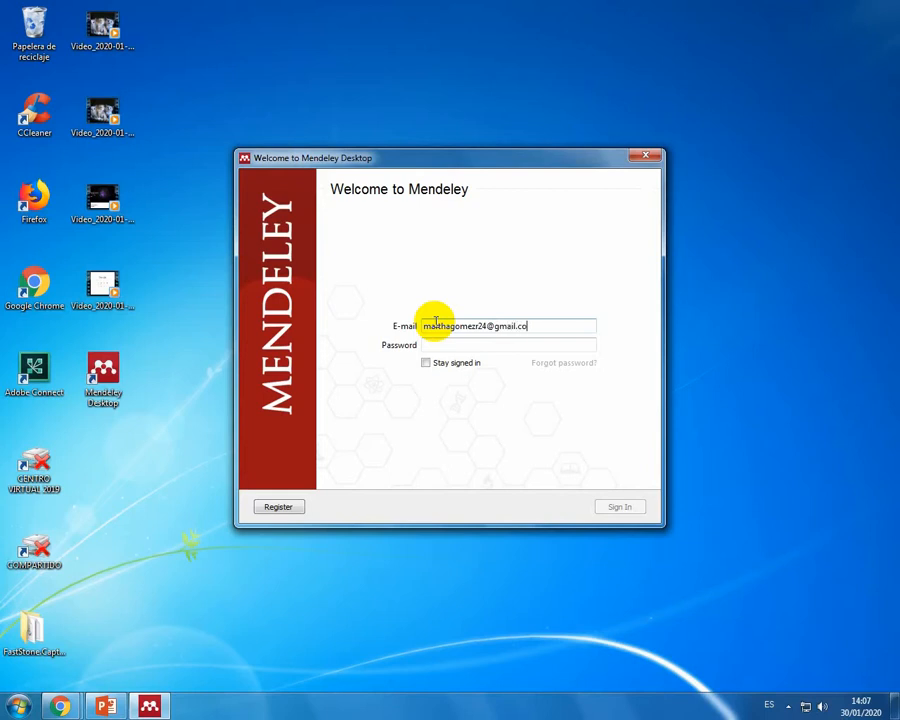
pyautogui.click(443, 344)
pyautogui.write('•')
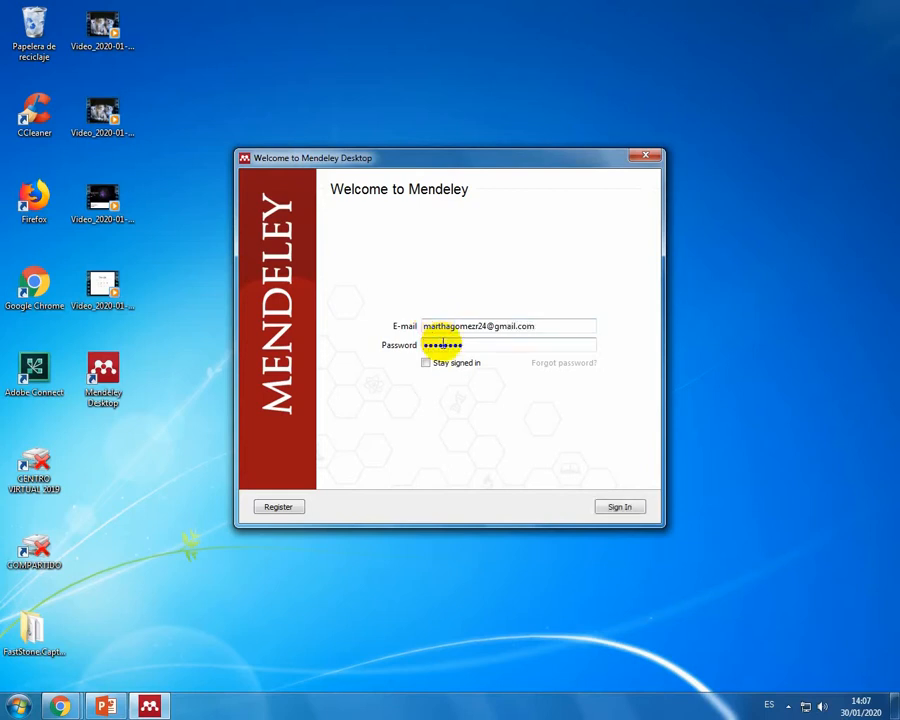
pyautogui.press('Return')
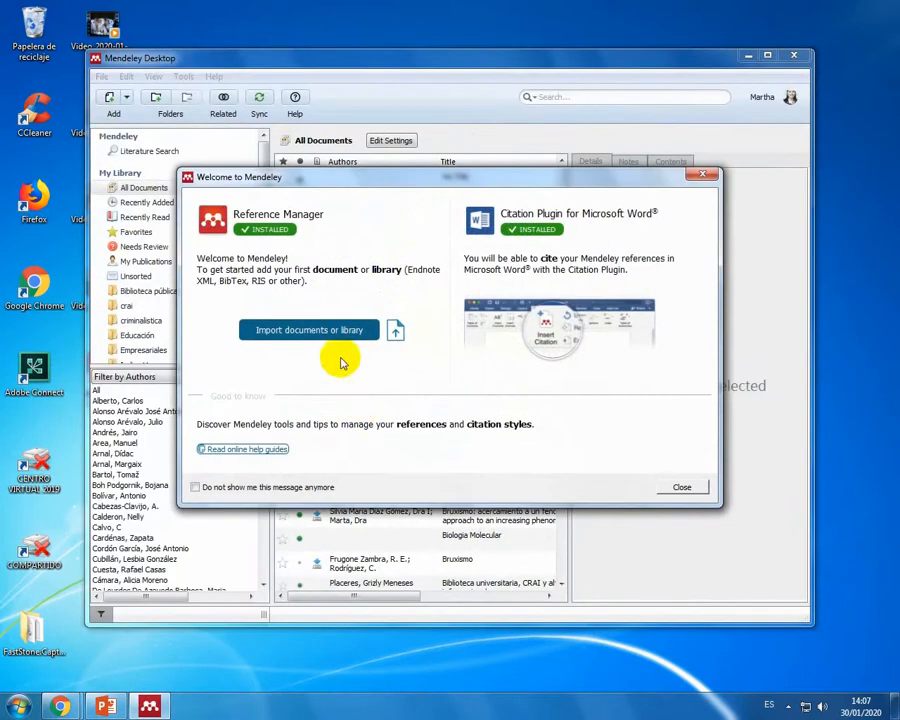
# Step: Dismiss the Mendeley Desktop welcome message and go through the introductory tips to the end
pyautogui.click(688, 487)
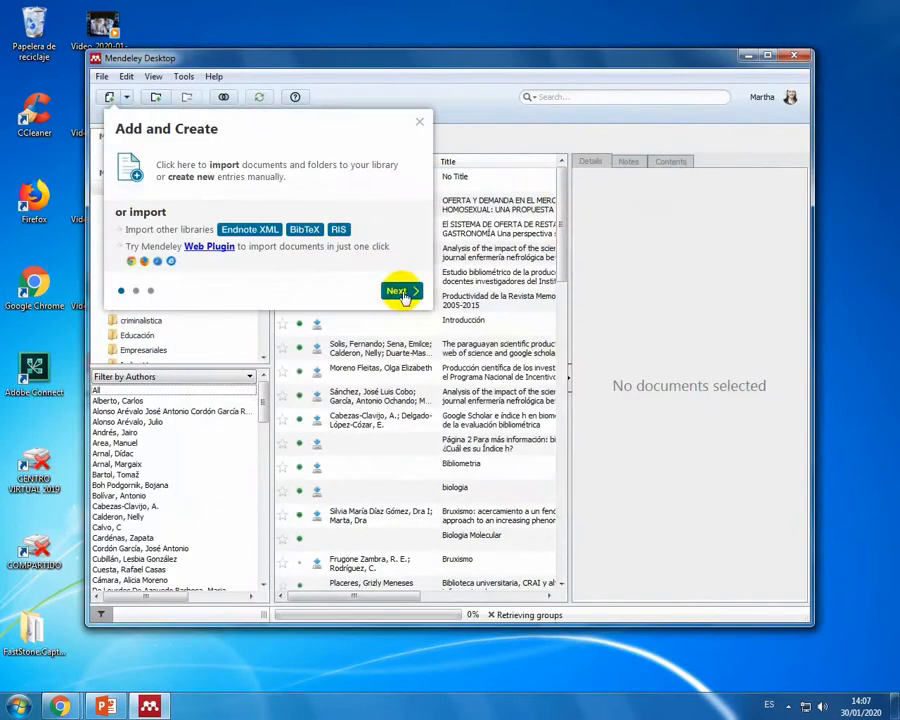
pyautogui.click(402, 295)
pyautogui.click(524, 417)
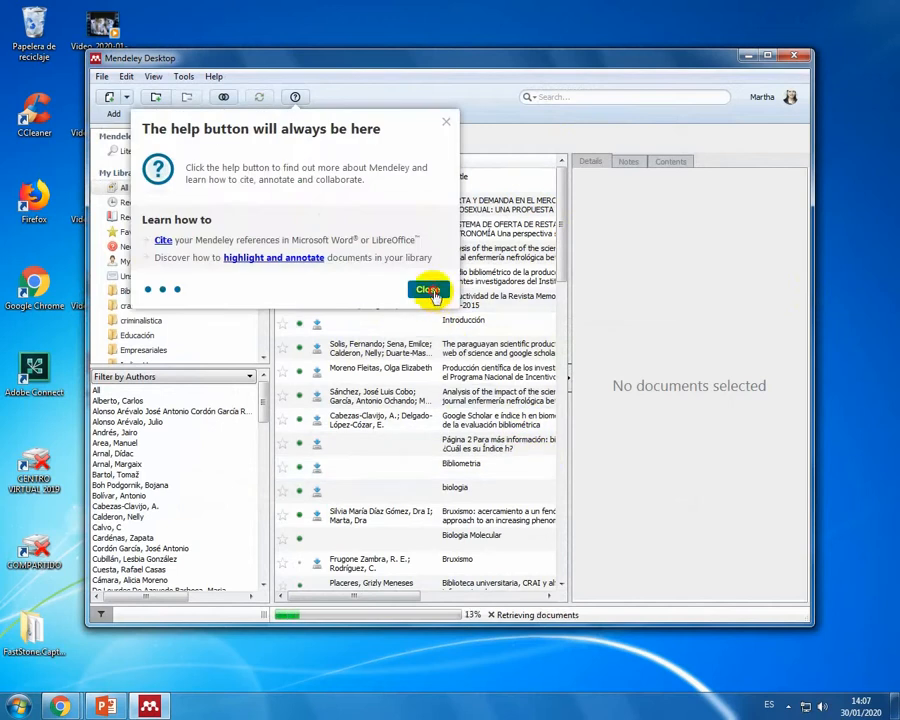
pyautogui.click(428, 291)
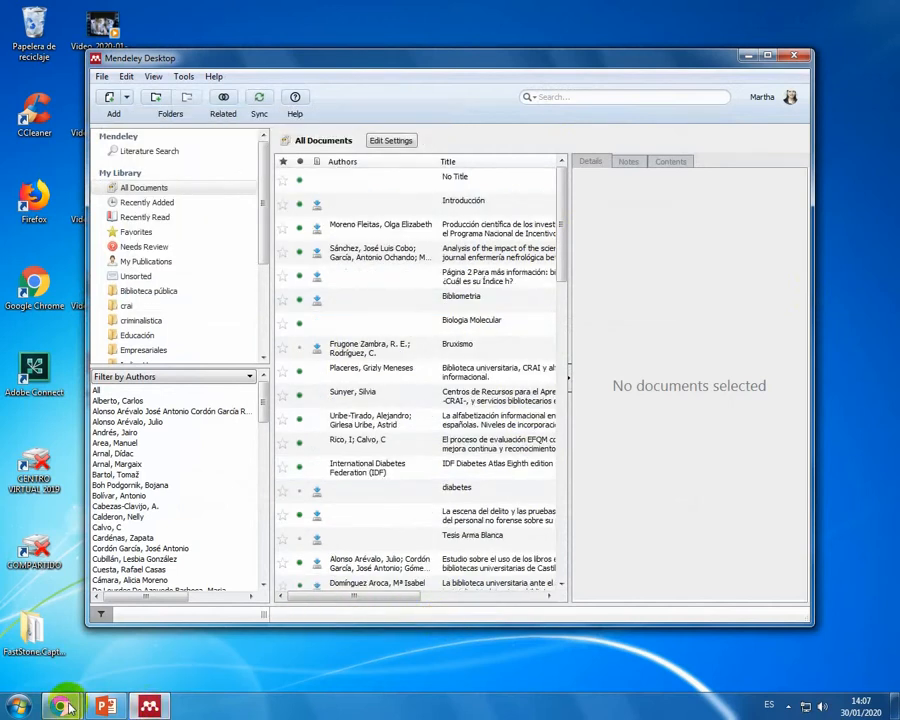
# Step: Switch to Chrome to compare the web library with the desktop one, and return to Mendeley Desktop
pyautogui.moveTo(64, 707)
pyautogui.click(198, 612)
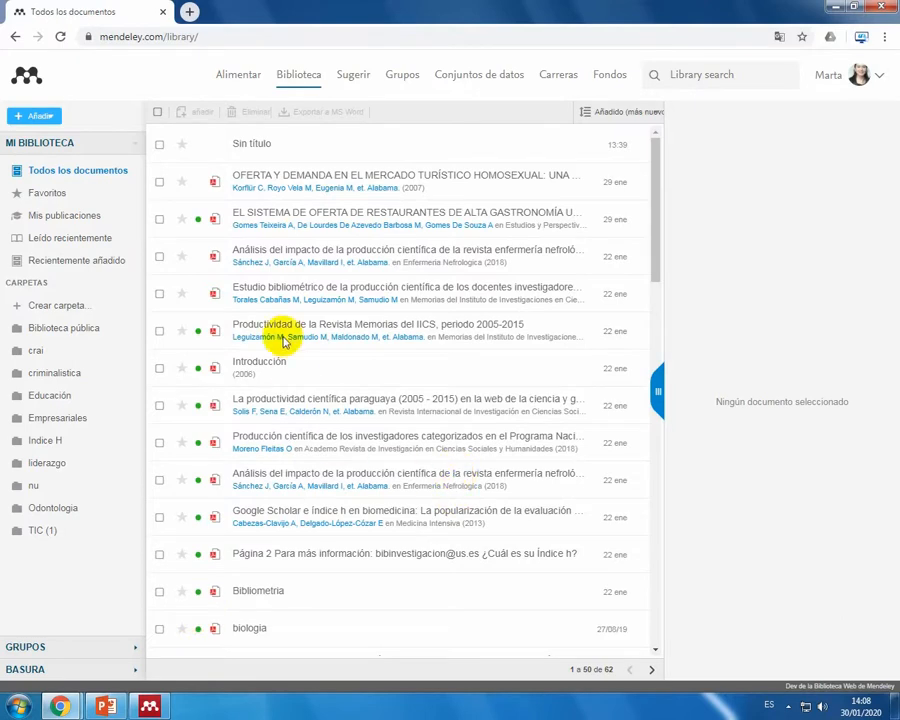
pyautogui.click(835, 6)
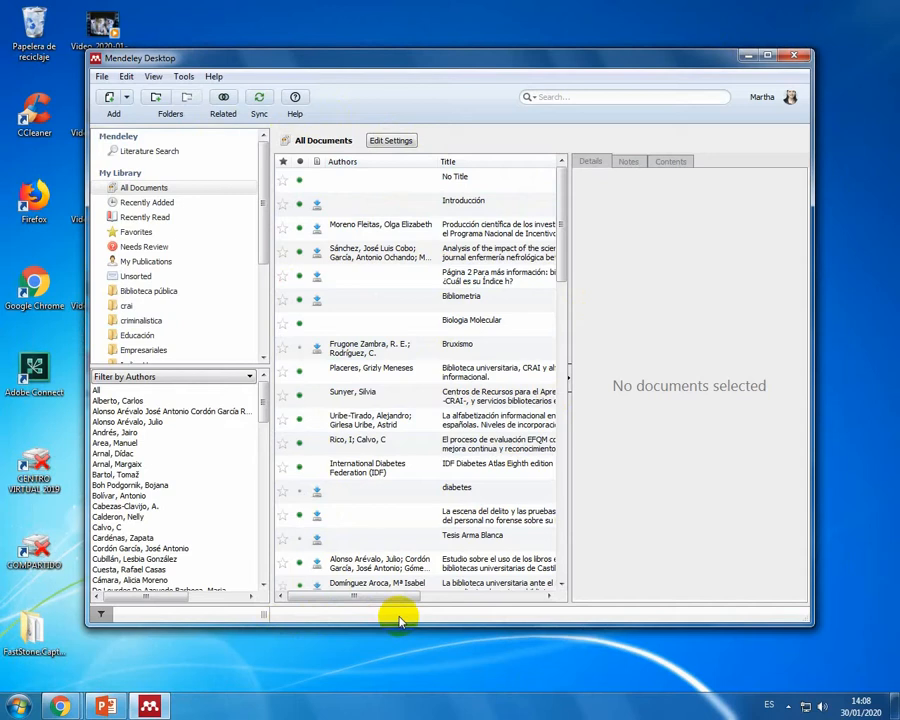
# Step: Maximize the Mendeley Desktop window and look through the library's folders
pyautogui.click(767, 56)
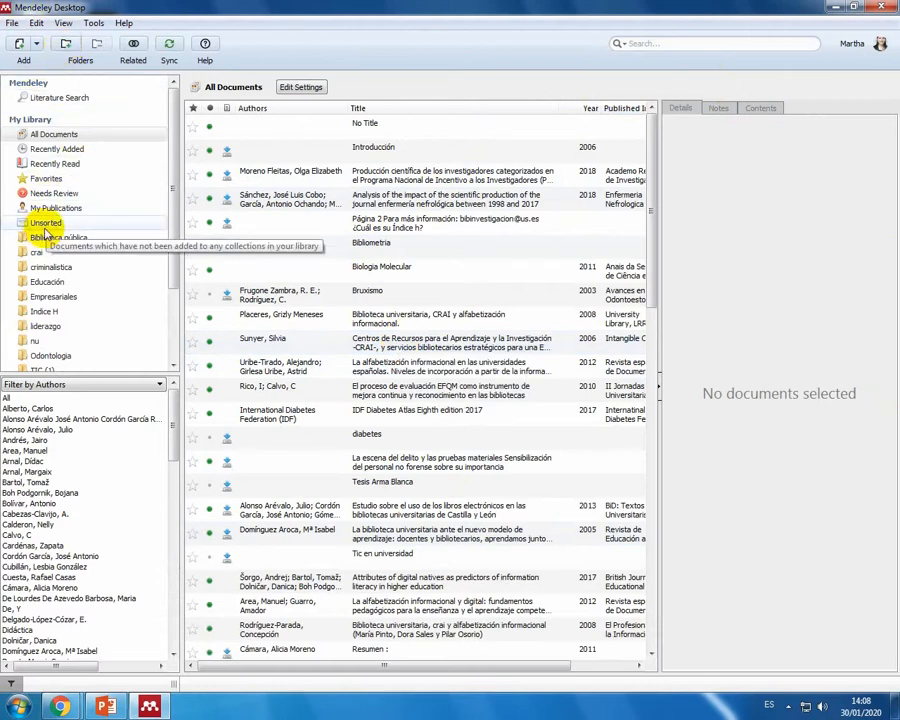
pyautogui.scroll(-2, 40, 285)
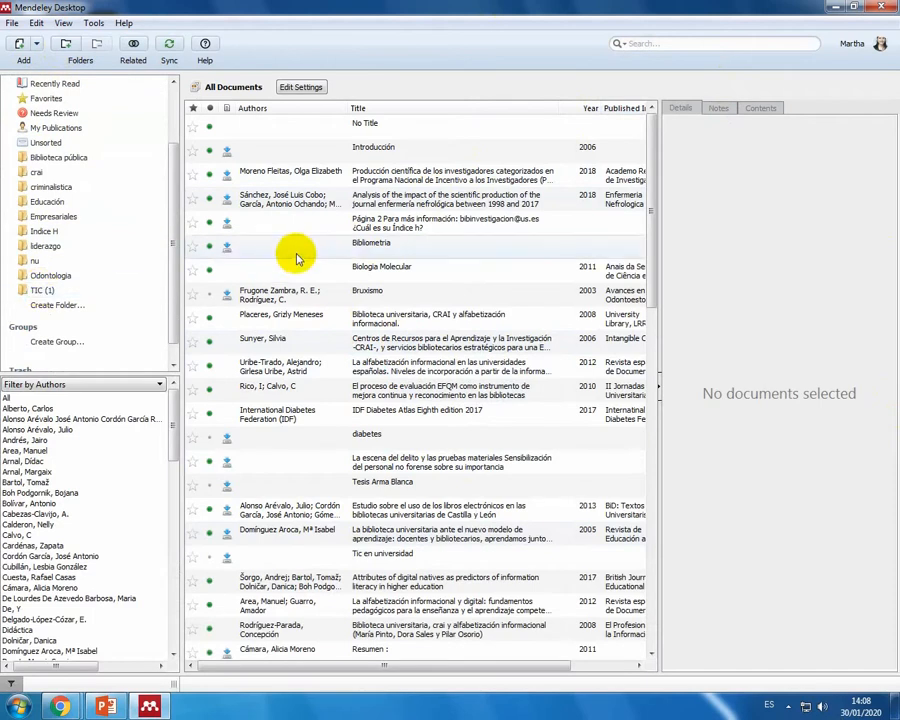
pyautogui.scroll(2, 114, 246)
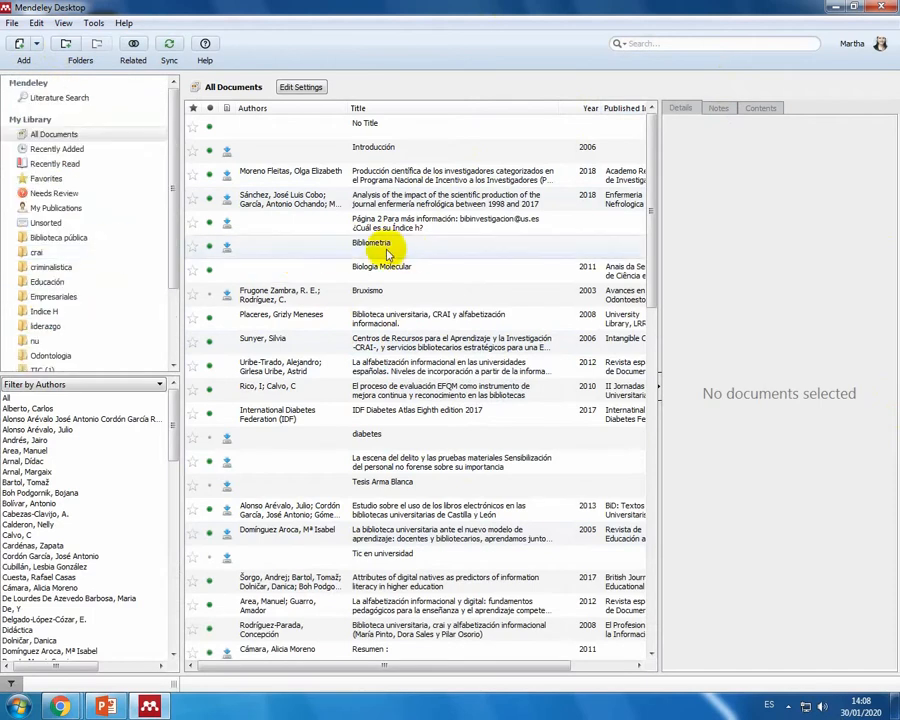
# Step: Open the 2018 article "Producción científica de los investigadores categorizados" and highlight the first sentence of its RESUMEN in yellow
pyautogui.click(362, 171)
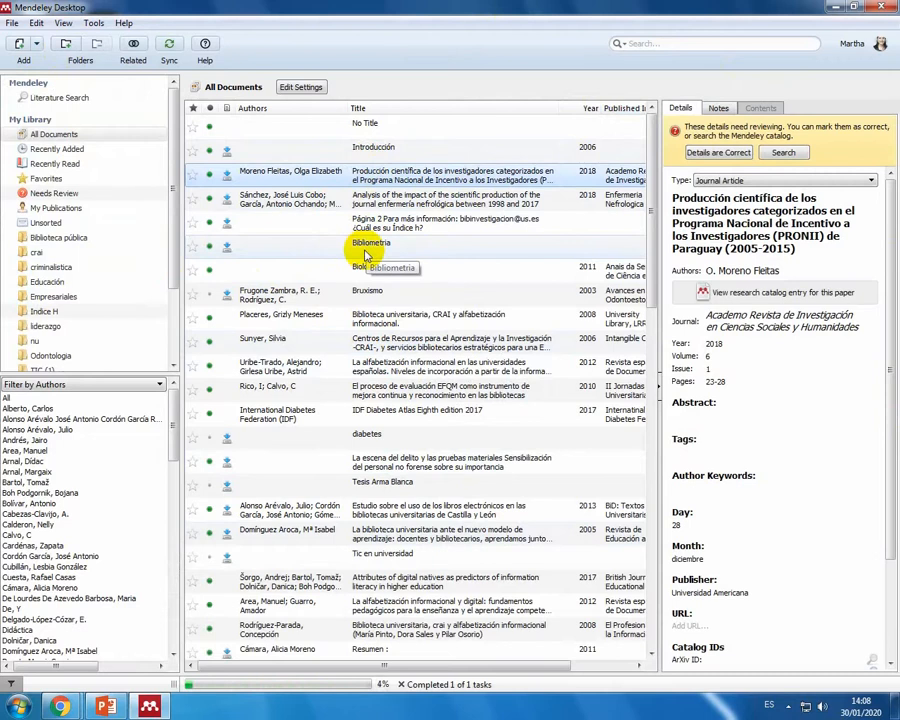
pyautogui.doubleClick(440, 188)
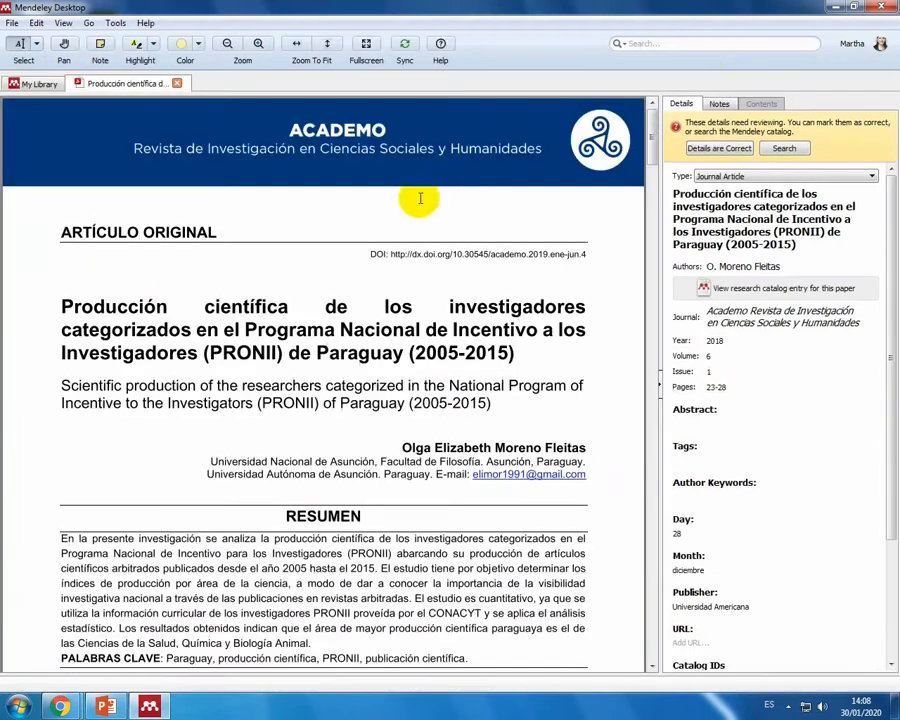
pyautogui.scroll(-2, 85, 470)
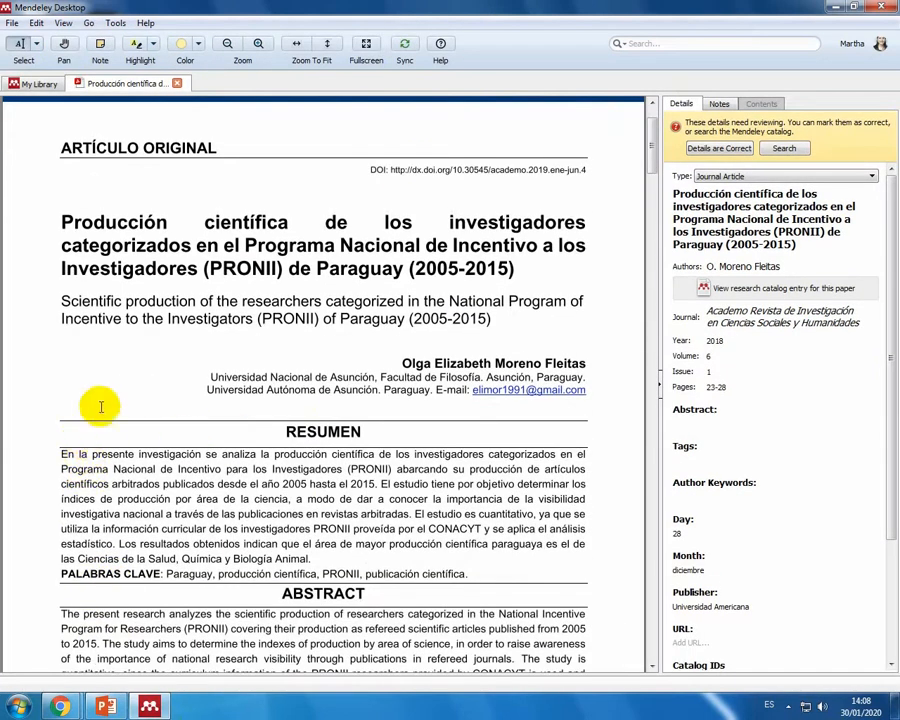
pyautogui.click(64, 456)
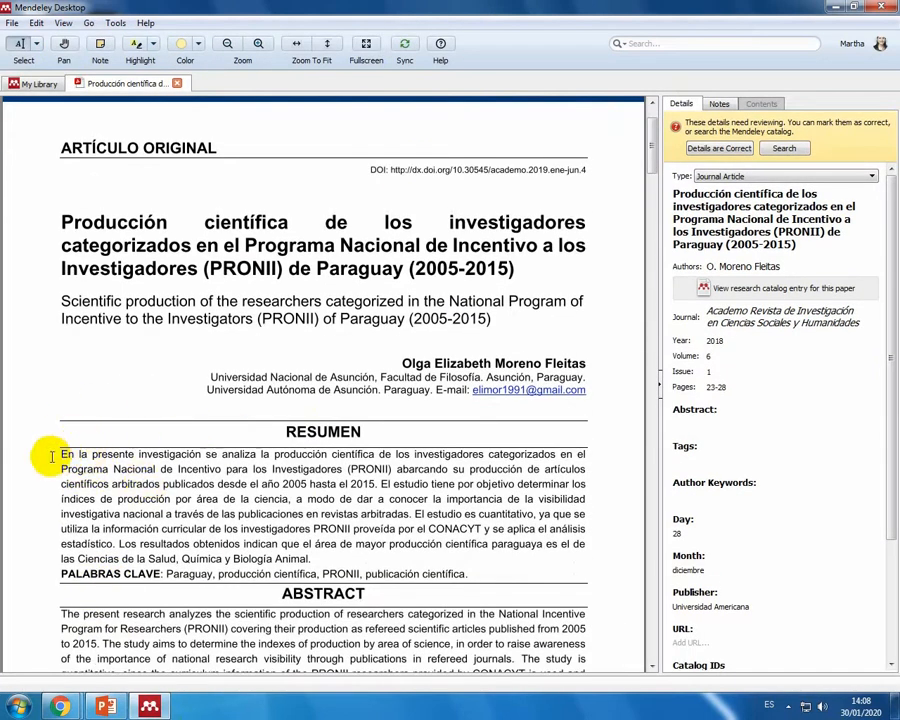
pyautogui.moveTo(58, 456); pyautogui.dragTo(375, 485)
pyautogui.click(136, 43)
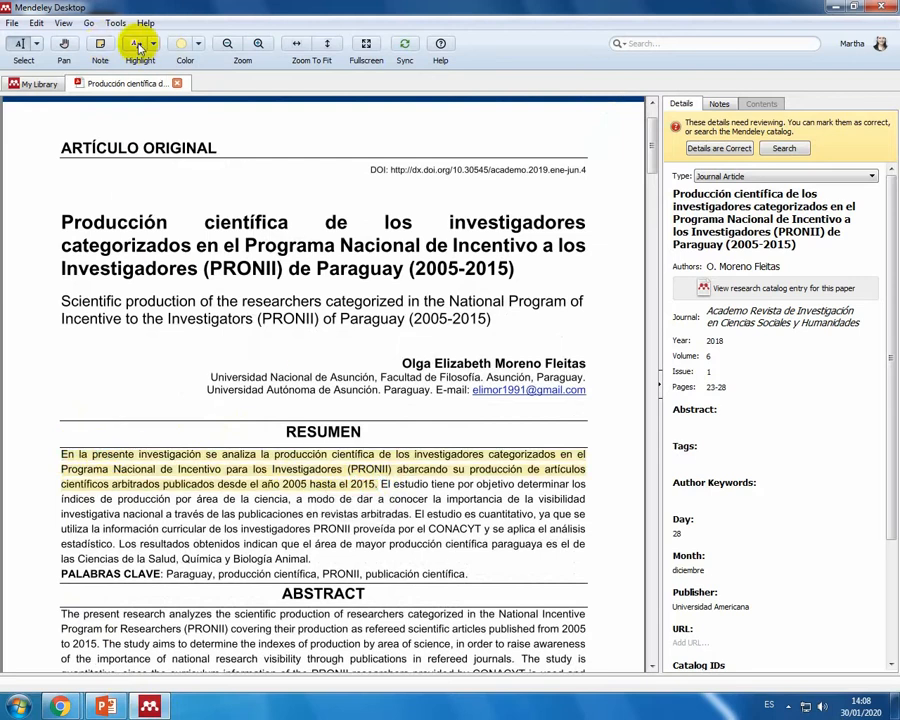
# Step: Set the annotation colour to blue and add a note reading "Marco teorico" beside the highlighted sentence
pyautogui.click(200, 47)
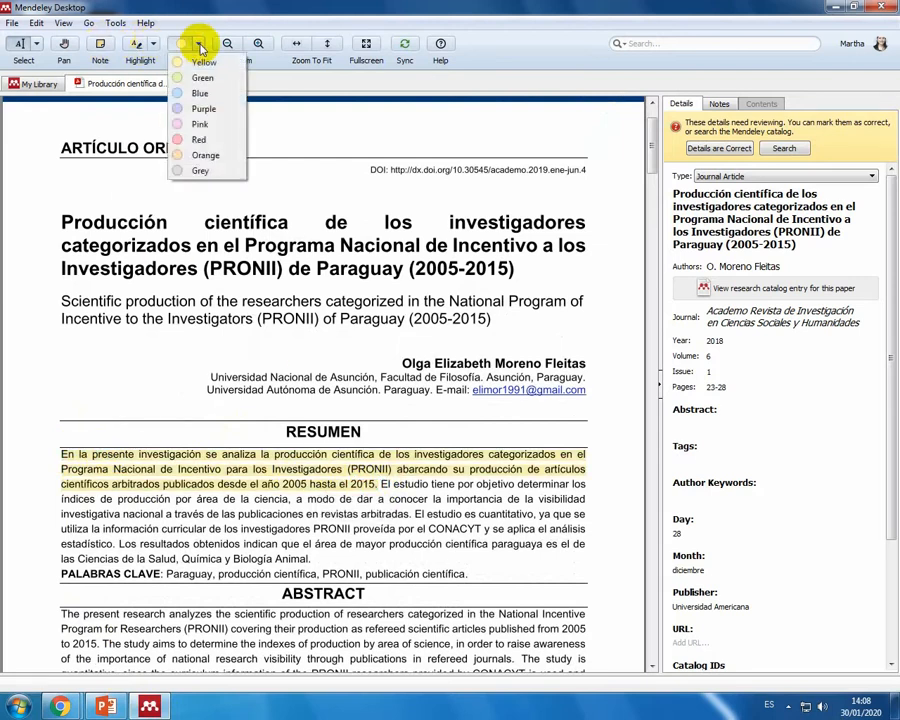
pyautogui.click(212, 87)
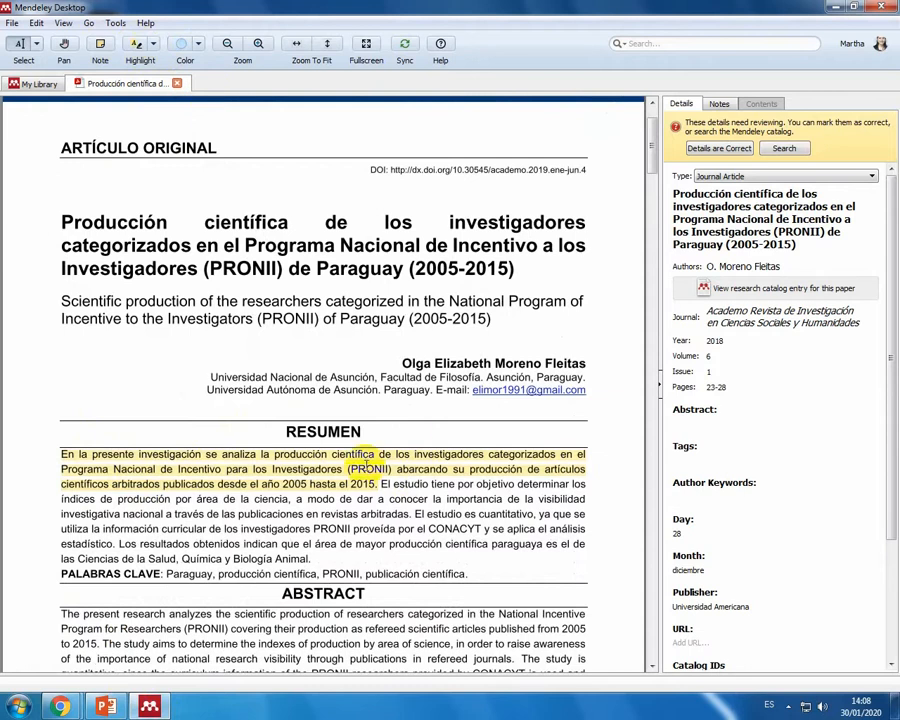
pyautogui.click(100, 45)
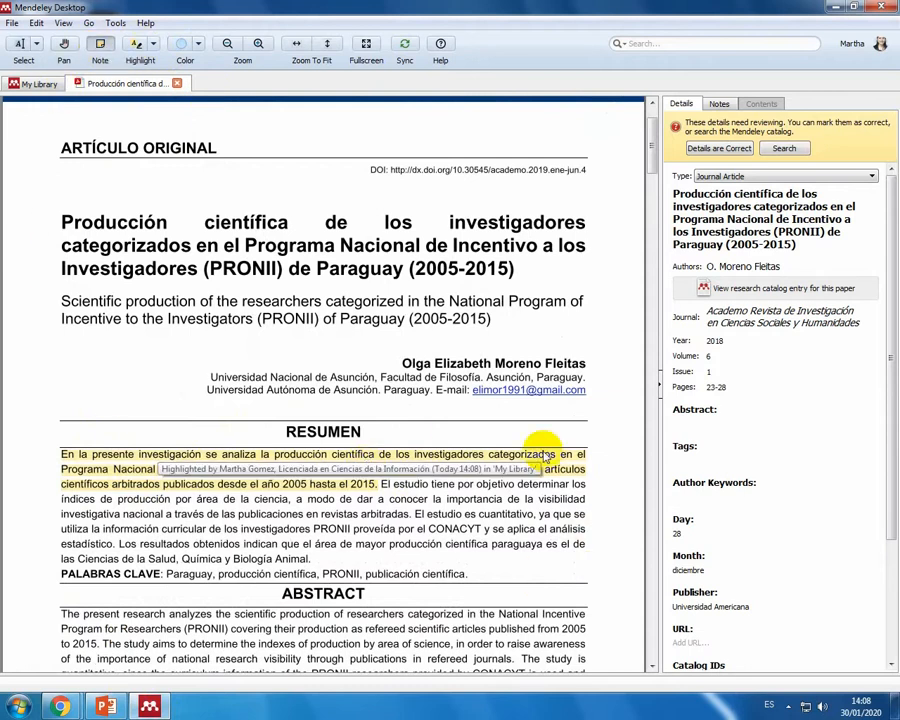
pyautogui.click(386, 485)
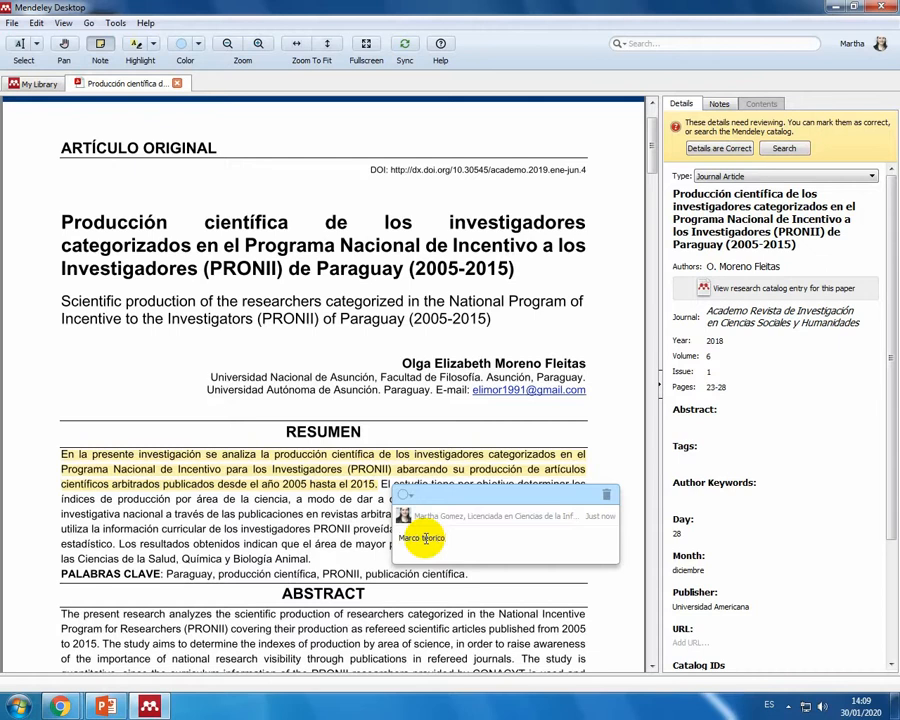
pyautogui.click(342, 534)
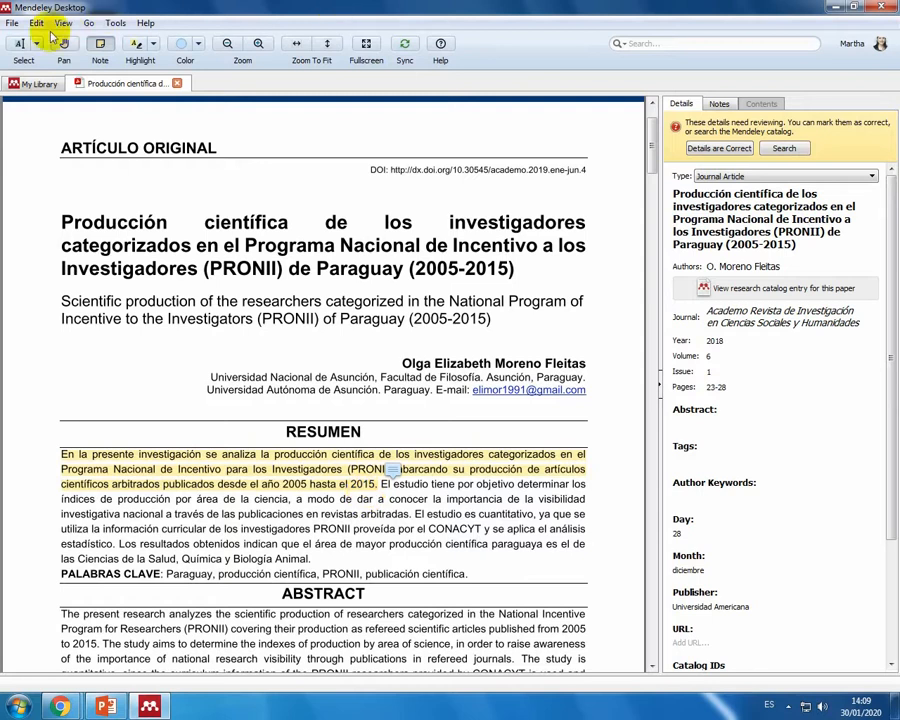
# Step: Close the annotated article, return to the library and minimize Mendeley Desktop
pyautogui.click(40, 85)
pyautogui.click(178, 83)
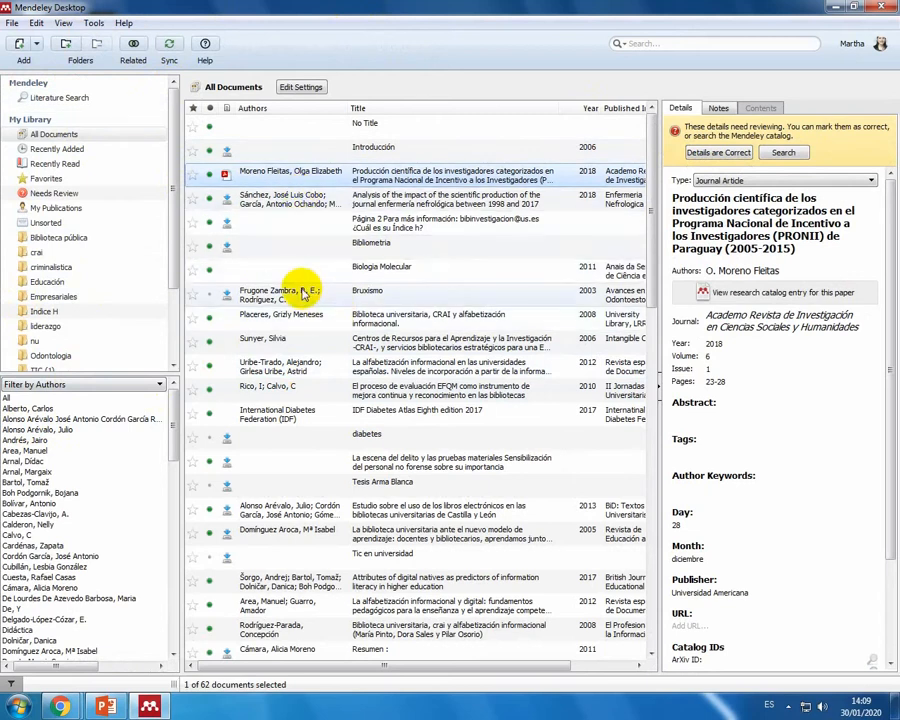
pyautogui.click(833, 8)
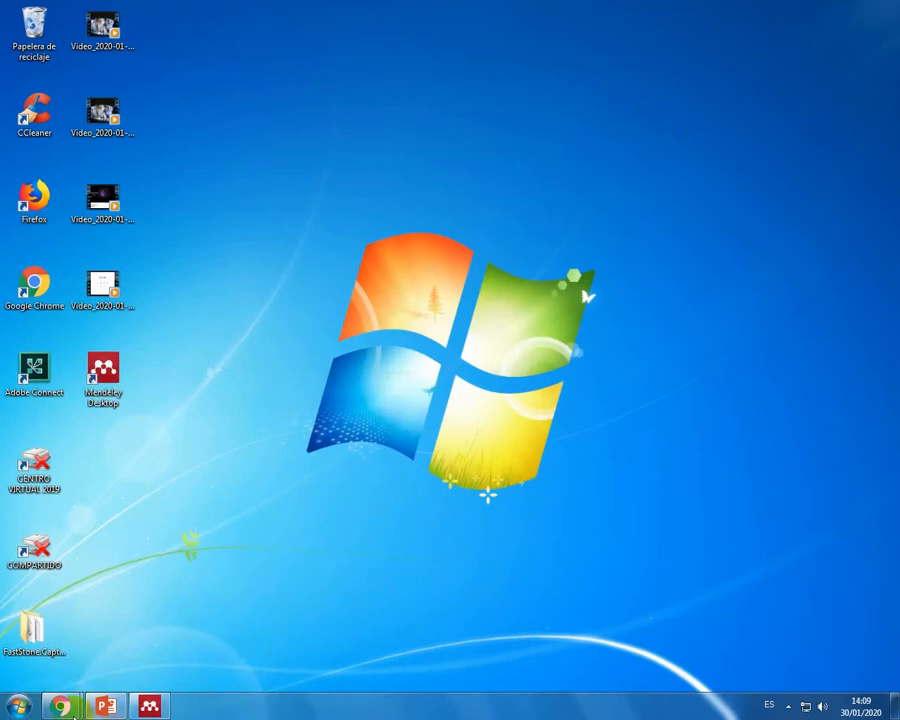
# Step: Start Word 2016 with a blank document and enable its disabled macro content
pyautogui.click(19, 705)
pyautogui.moveTo(78, 462)
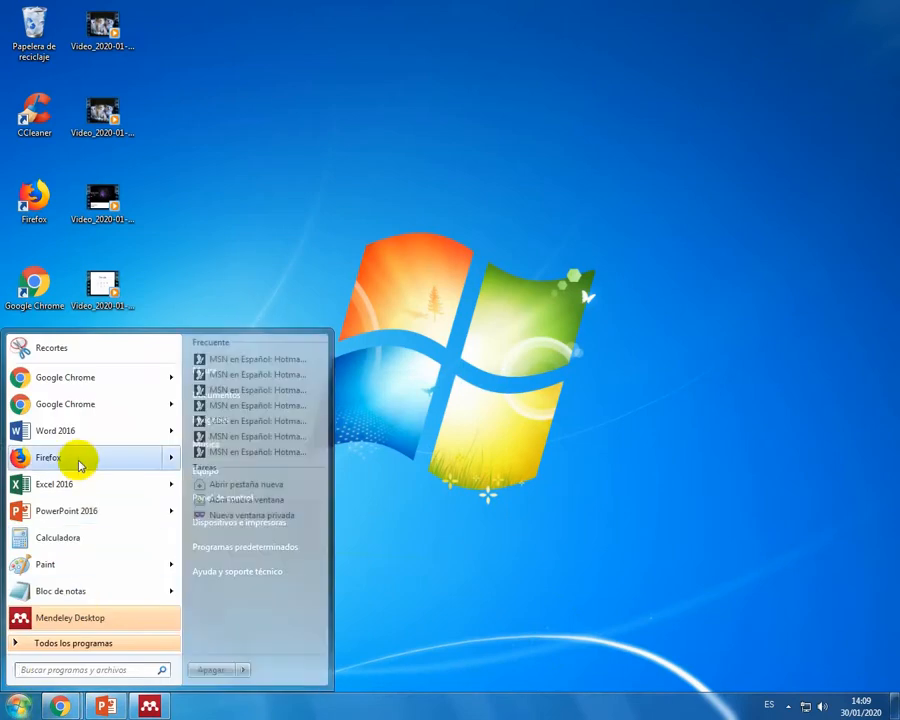
pyautogui.click(76, 431)
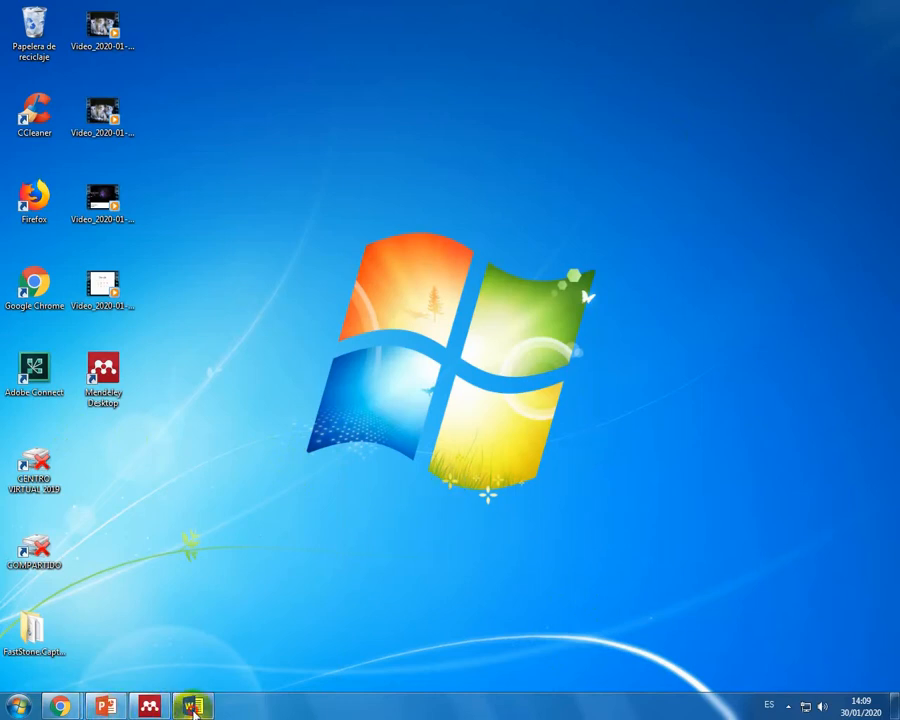
pyautogui.click(195, 707)
pyautogui.click(324, 194)
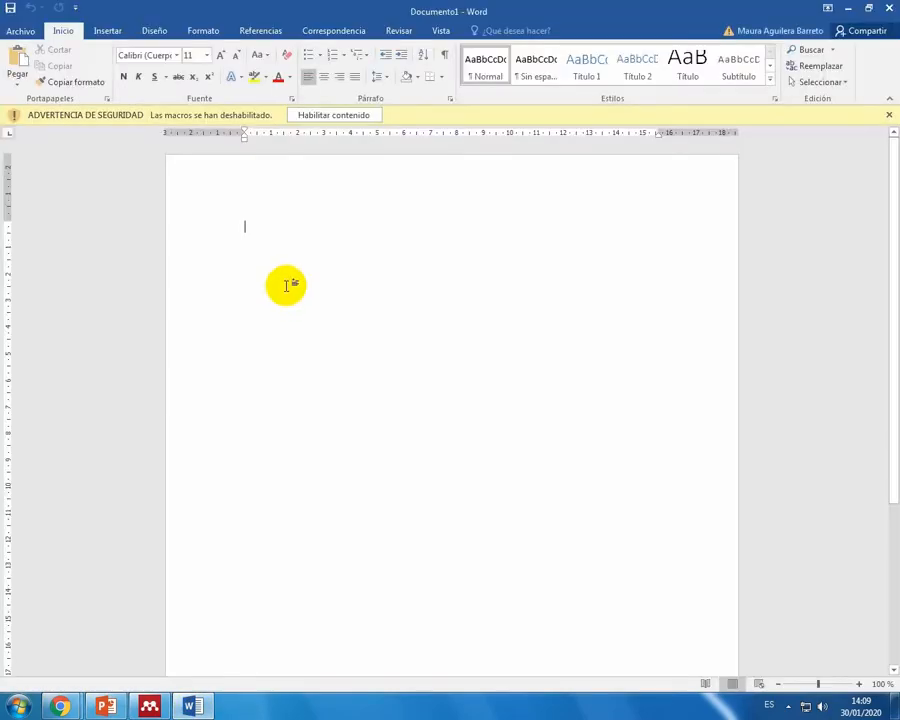
pyautogui.click(325, 117)
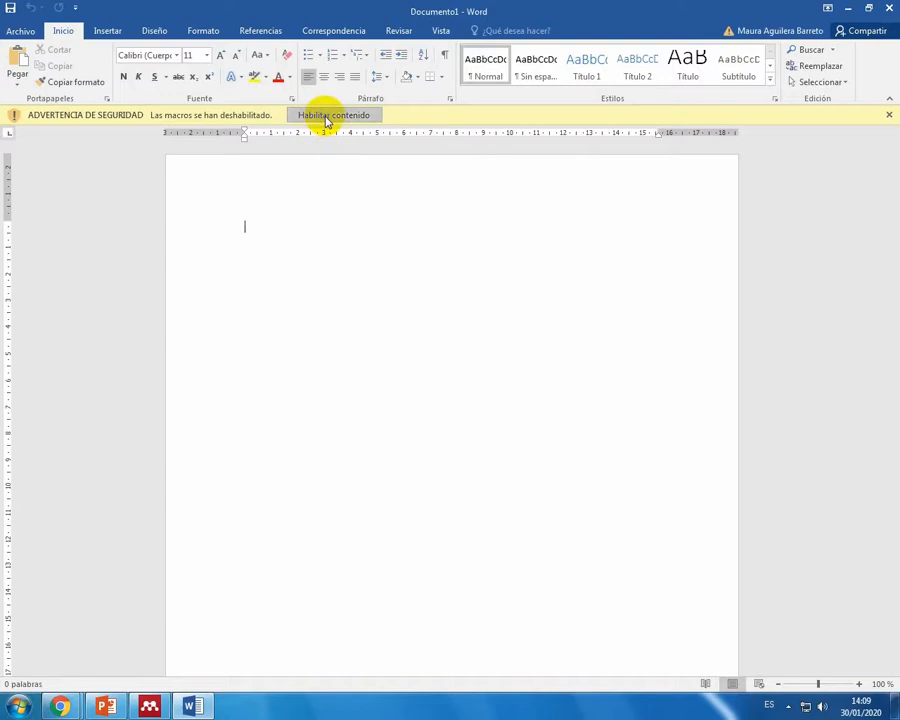
# Step: Set Mendeley's citation style in Word to American Psychological Association 7th edition
pyautogui.click(262, 31)
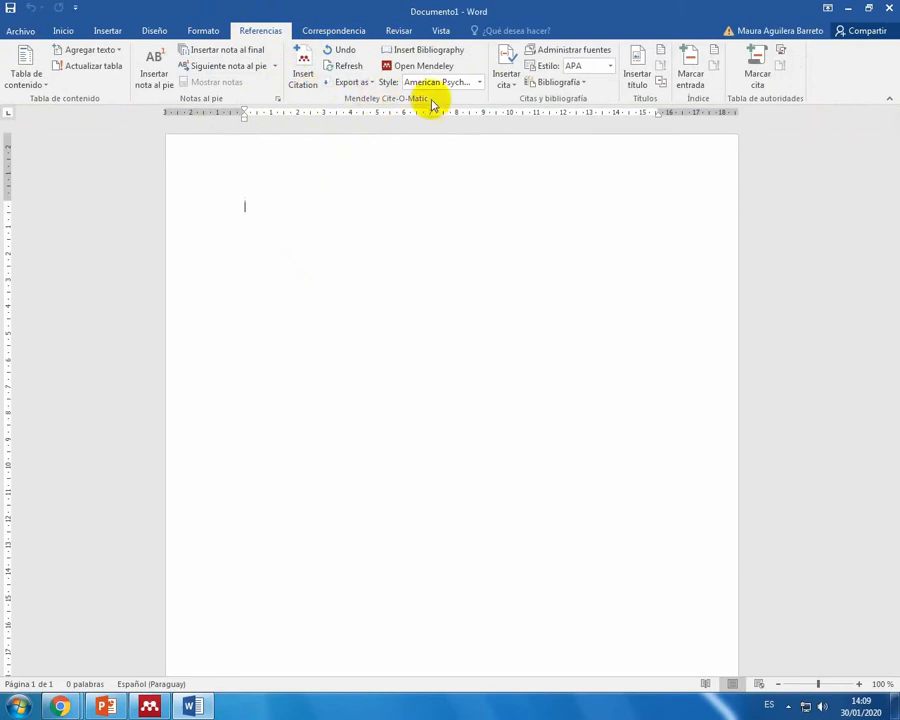
pyautogui.click(480, 82)
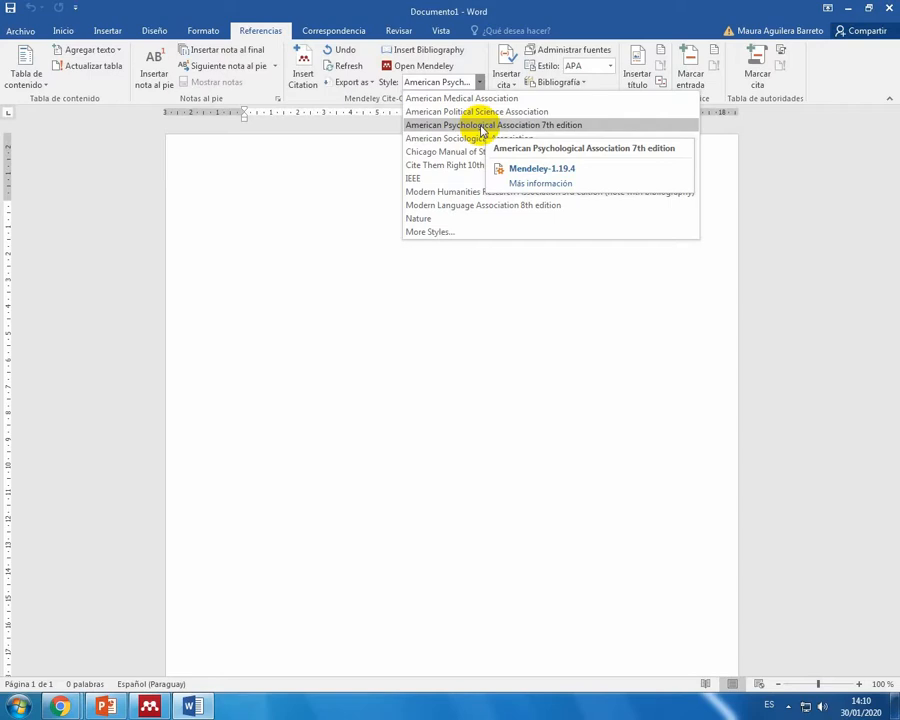
pyautogui.click(527, 126)
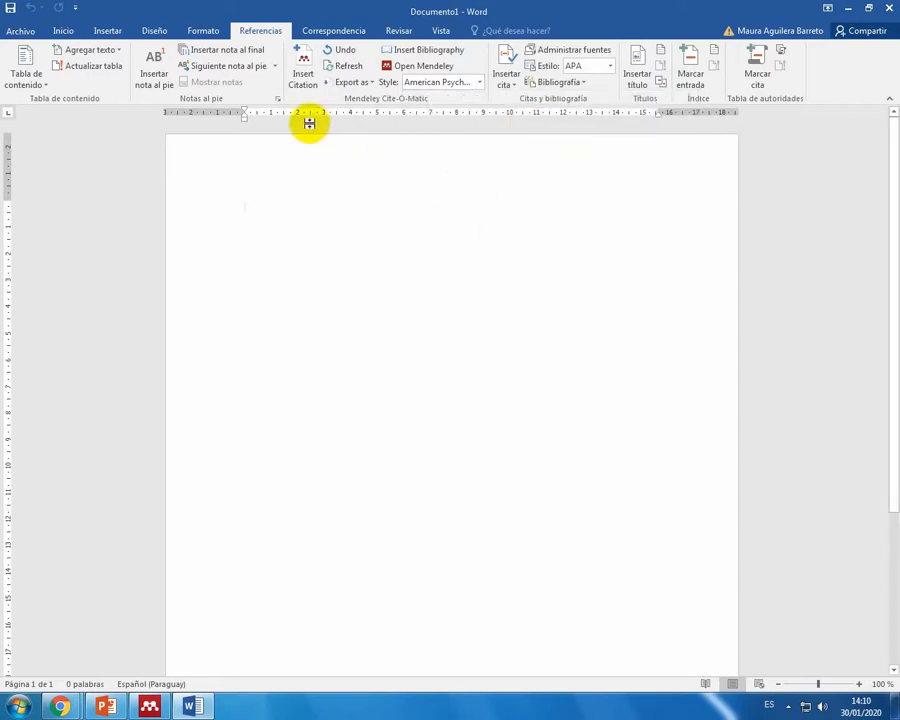
# Step: Go from Word's citation search to Mendeley and open the 2007 "OFERTA Y DEMANDA" article in the Empresariales folder at section 3.2's highlighted passage
pyautogui.click(302, 76)
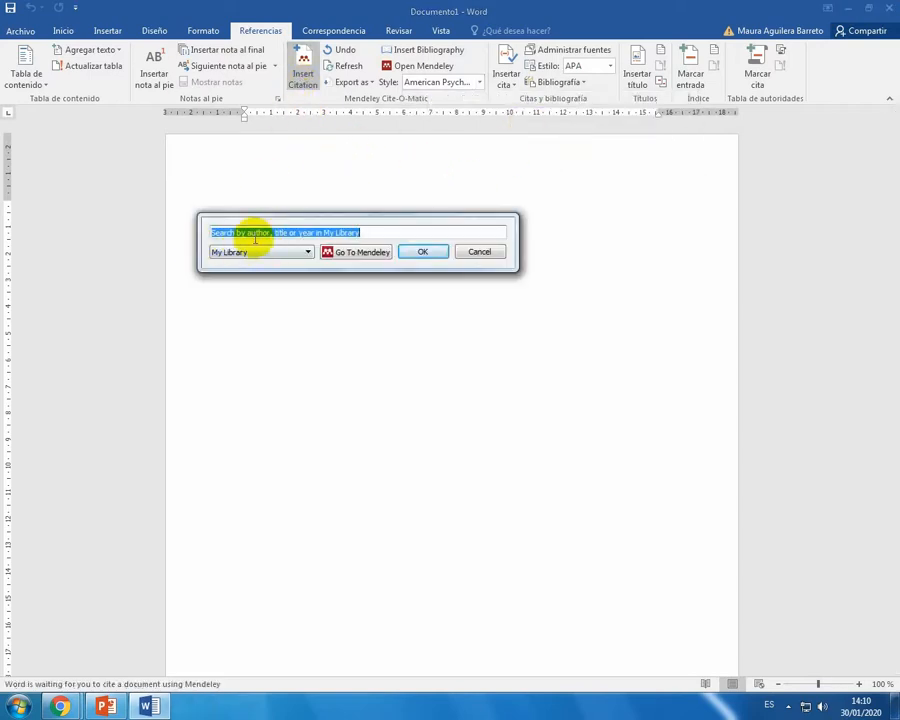
pyautogui.click(363, 252)
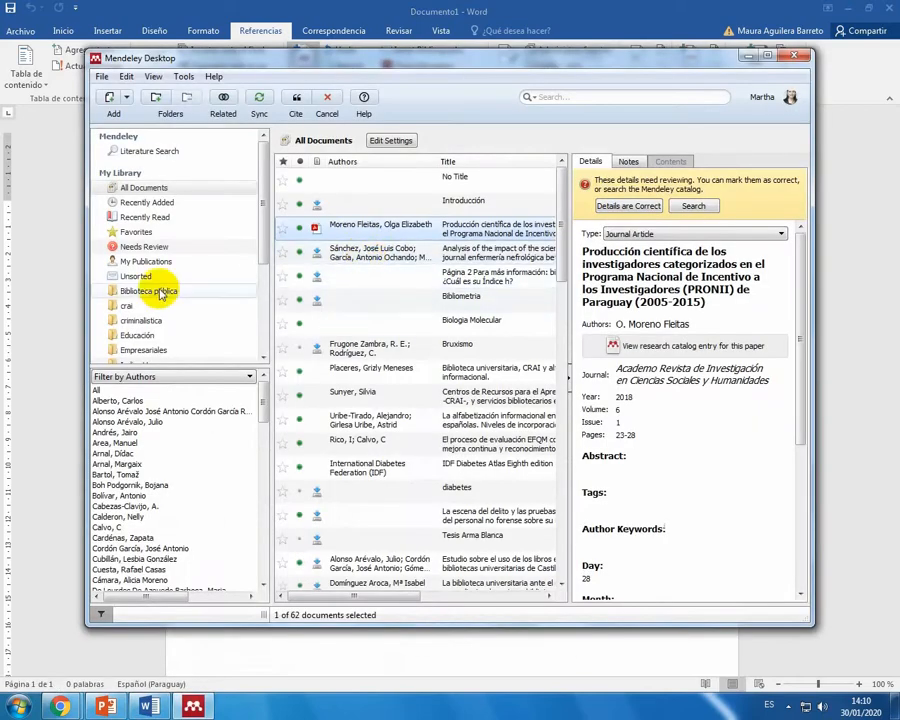
pyautogui.moveTo(263, 182); pyautogui.dragTo(257, 243)
pyautogui.click(138, 213)
pyautogui.click(140, 227)
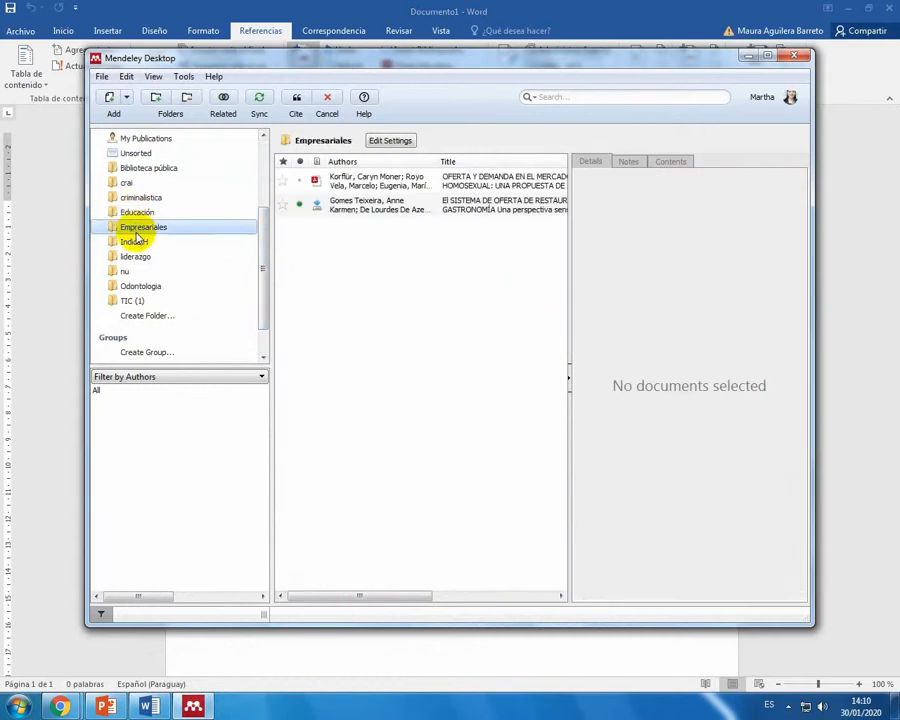
pyautogui.doubleClick(360, 192)
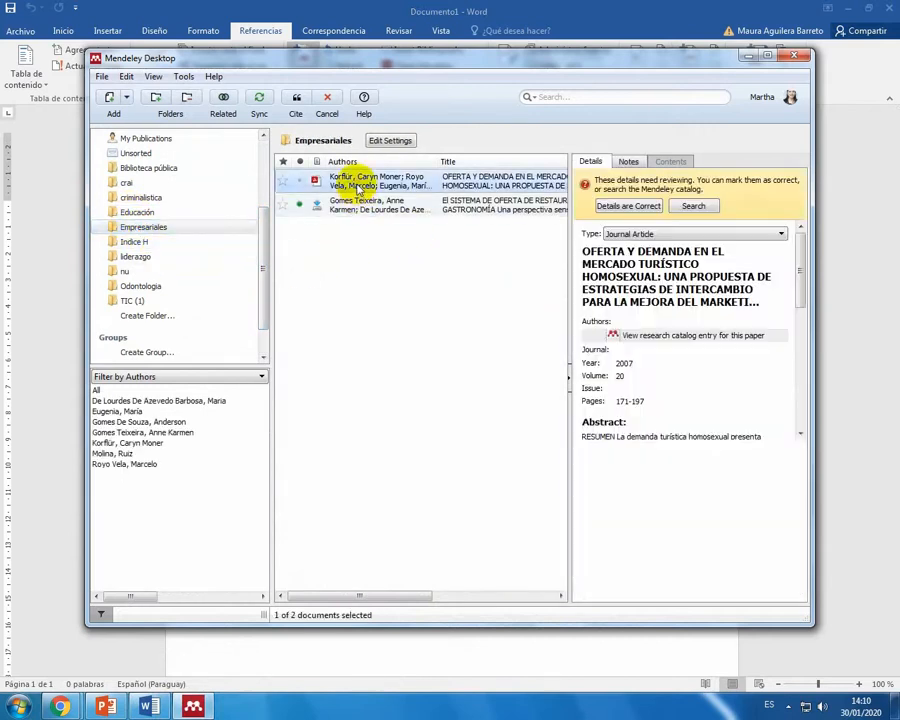
pyautogui.scroll(2, 275, 365)
pyautogui.scroll(15, 275, 365)
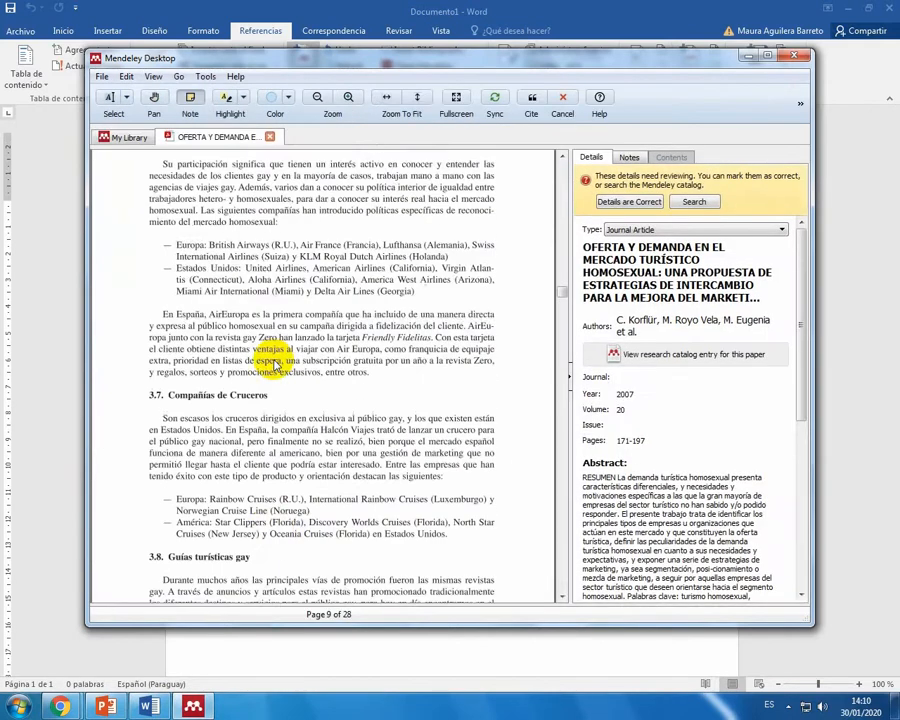
pyautogui.scroll(15, 275, 365)
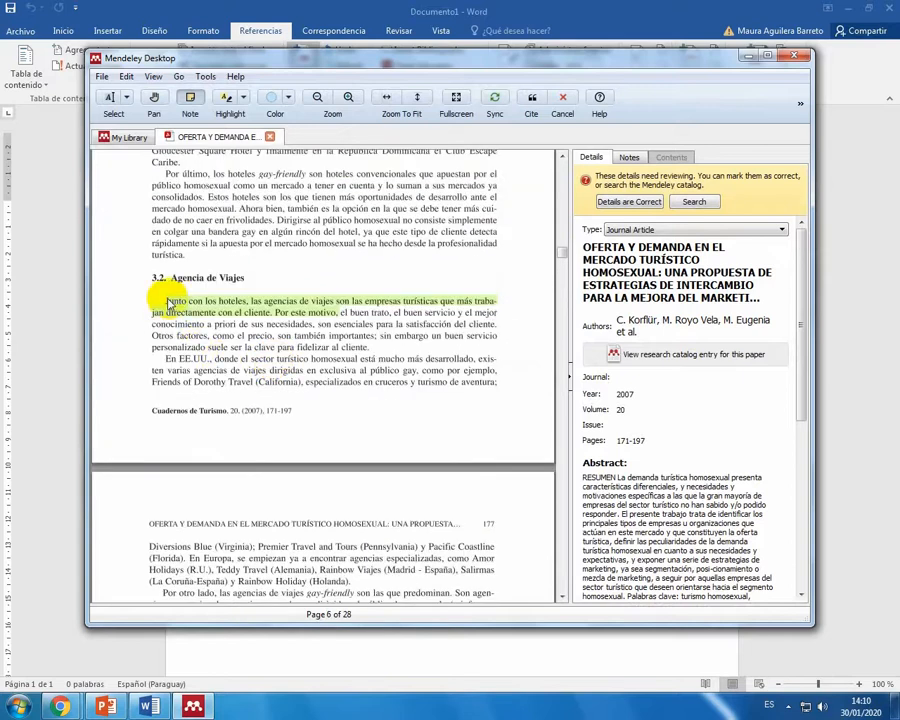
pyautogui.moveTo(288, 312); pyautogui.dragTo(338, 313)
pyautogui.click(185, 303)
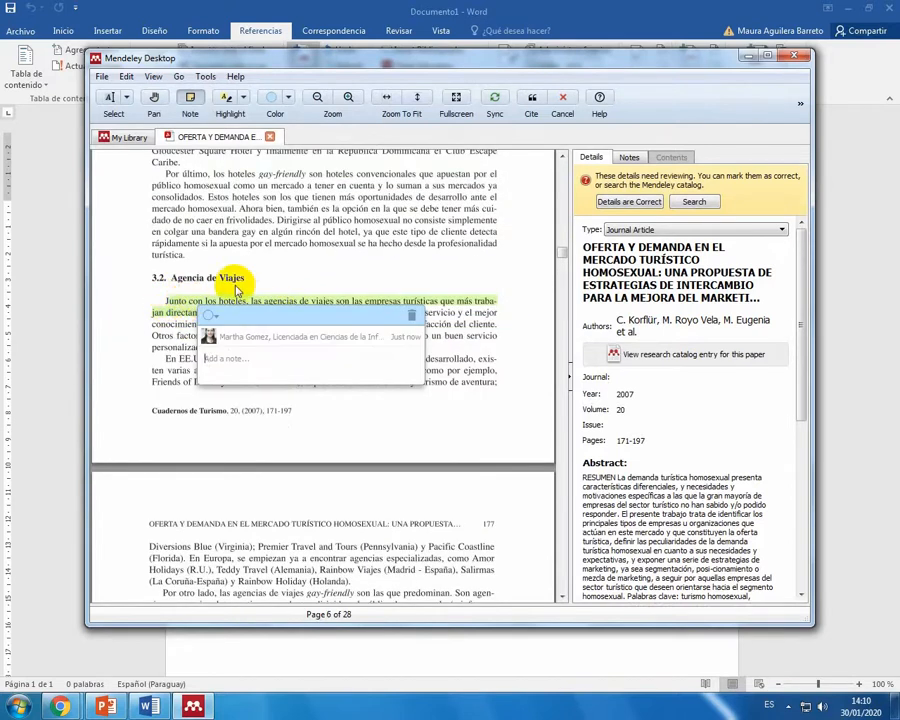
pyautogui.click(411, 315)
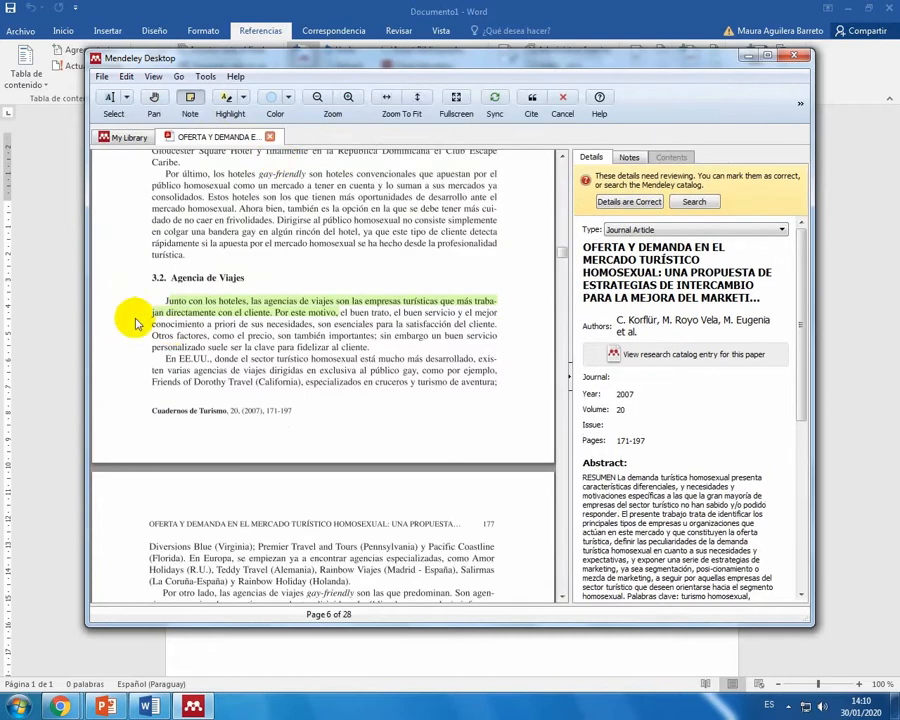
# Step: Maximize Mendeley Desktop and copy the green highlighted passage under "3.2. Agencia de Viajes", from "Junto con los hoteles" to "Por este motivo,"
pyautogui.click(772, 56)
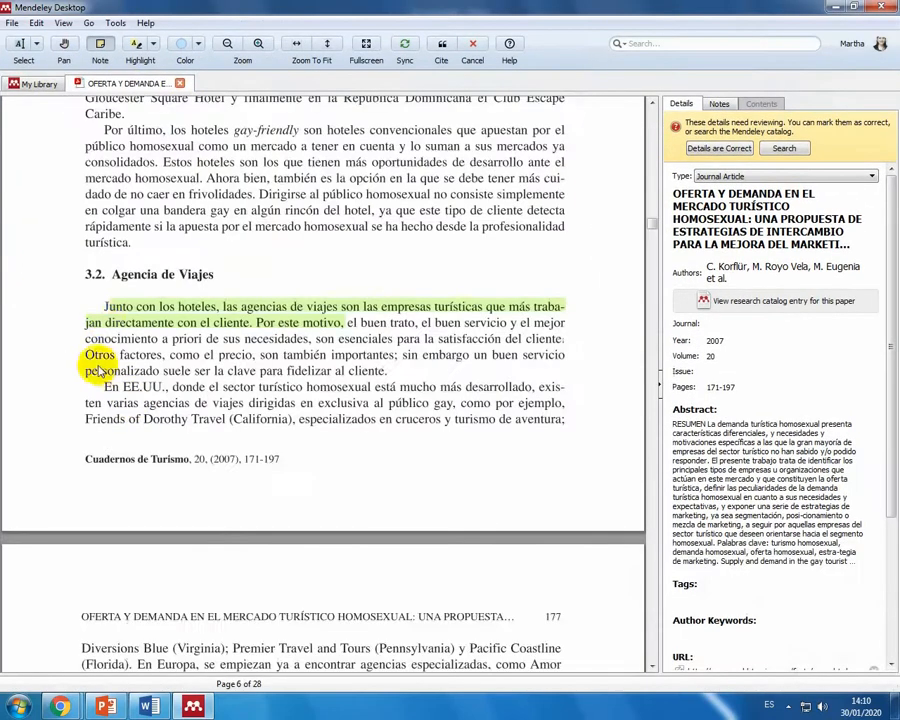
pyautogui.click(96, 301)
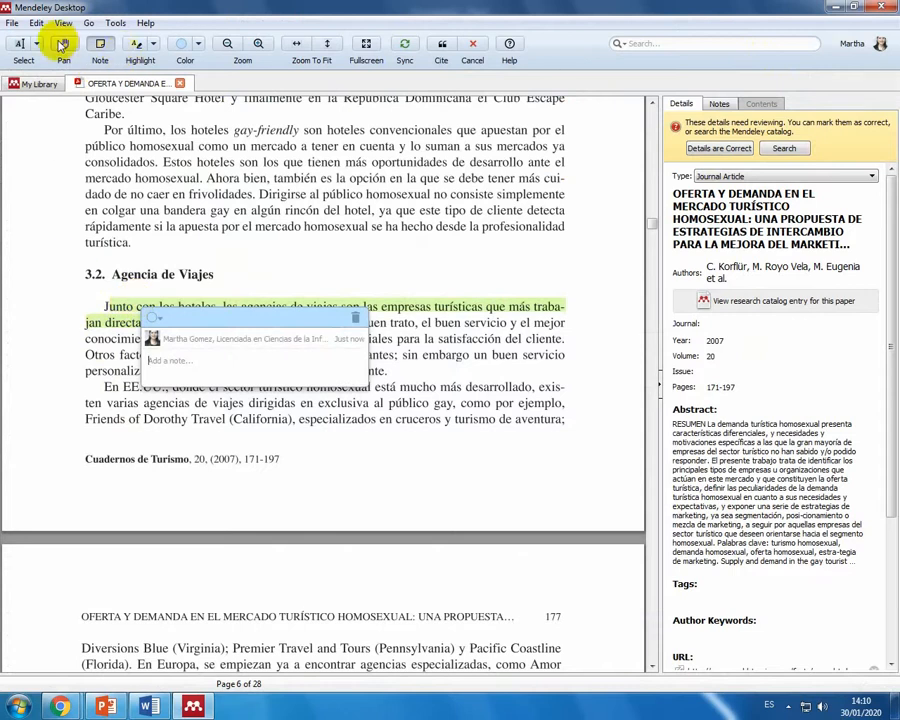
pyautogui.click(21, 47)
pyautogui.moveTo(103, 306); pyautogui.dragTo(310, 326)
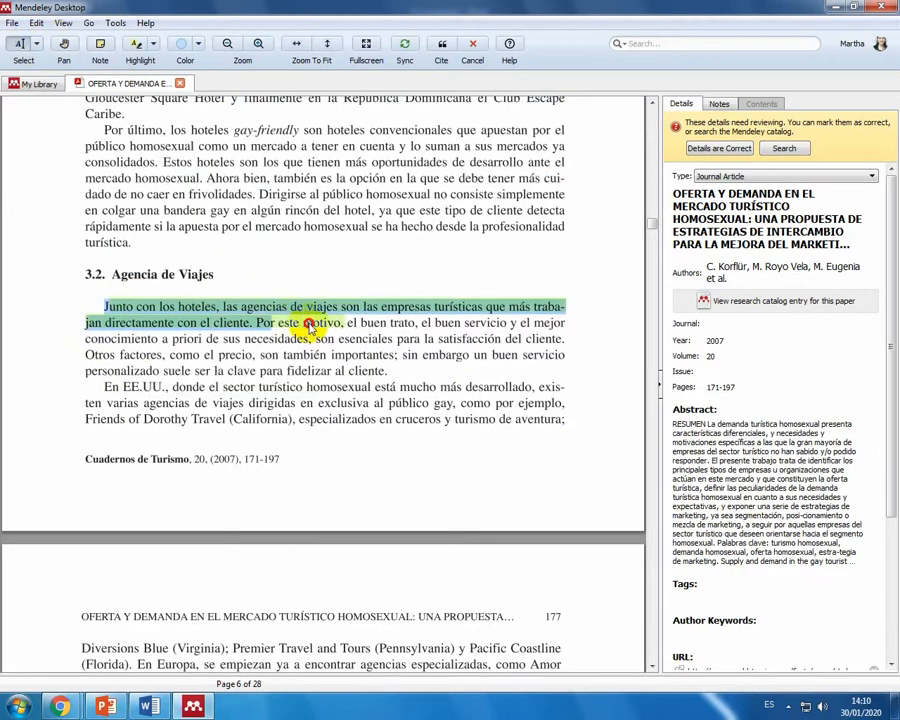
pyautogui.rightClick(343, 324)
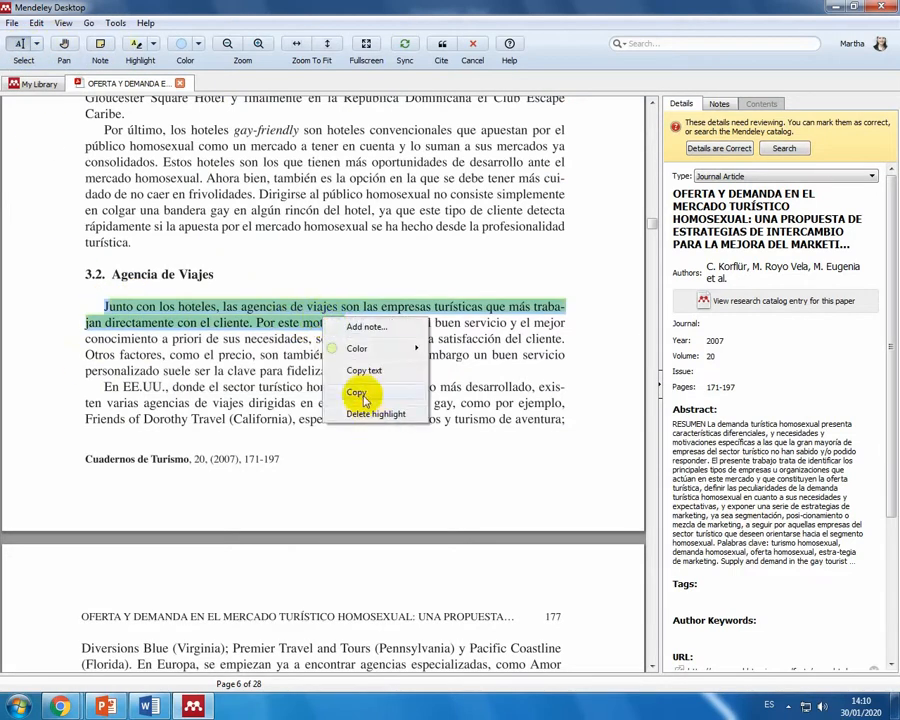
pyautogui.click(352, 395)
# Step: Switch to Word and paste the copied travel agencies passage into the blank document, followed by a new line
pyautogui.click(146, 709)
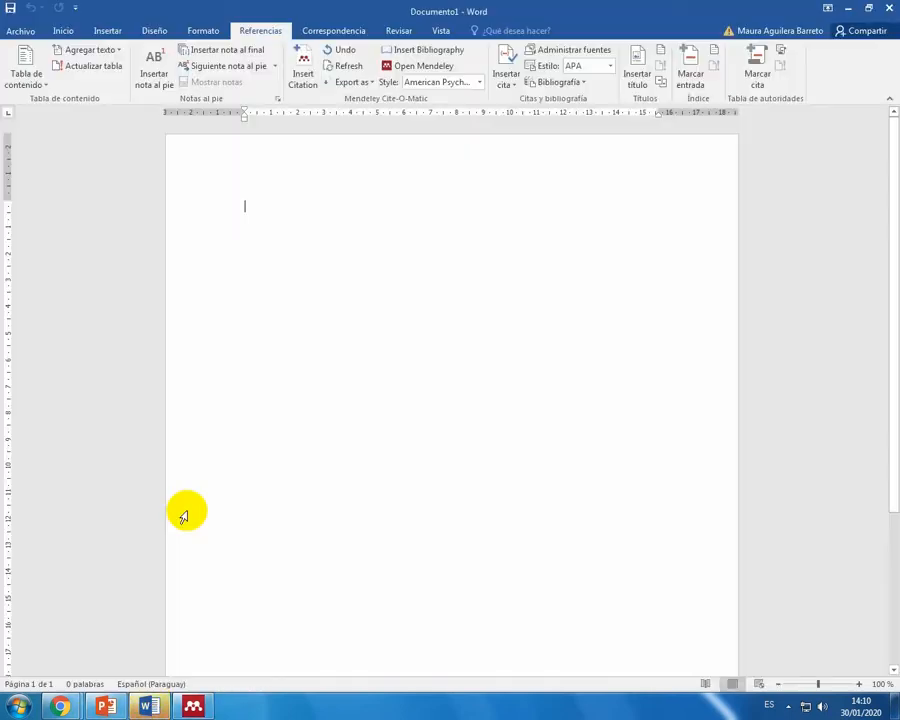
pyautogui.rightClick(250, 213)
pyautogui.click(277, 275)
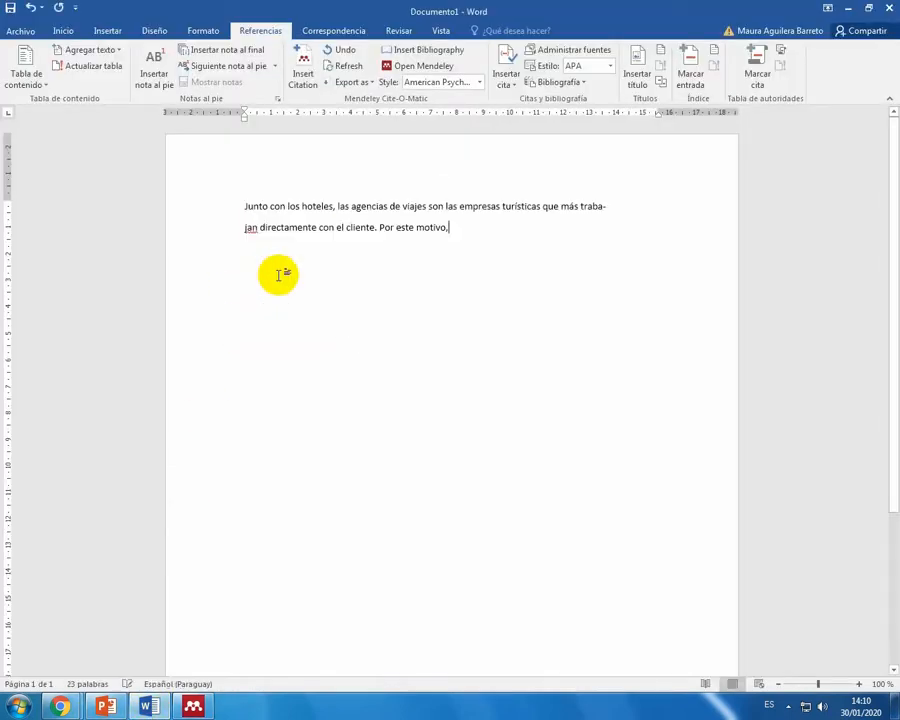
pyautogui.press('Return')
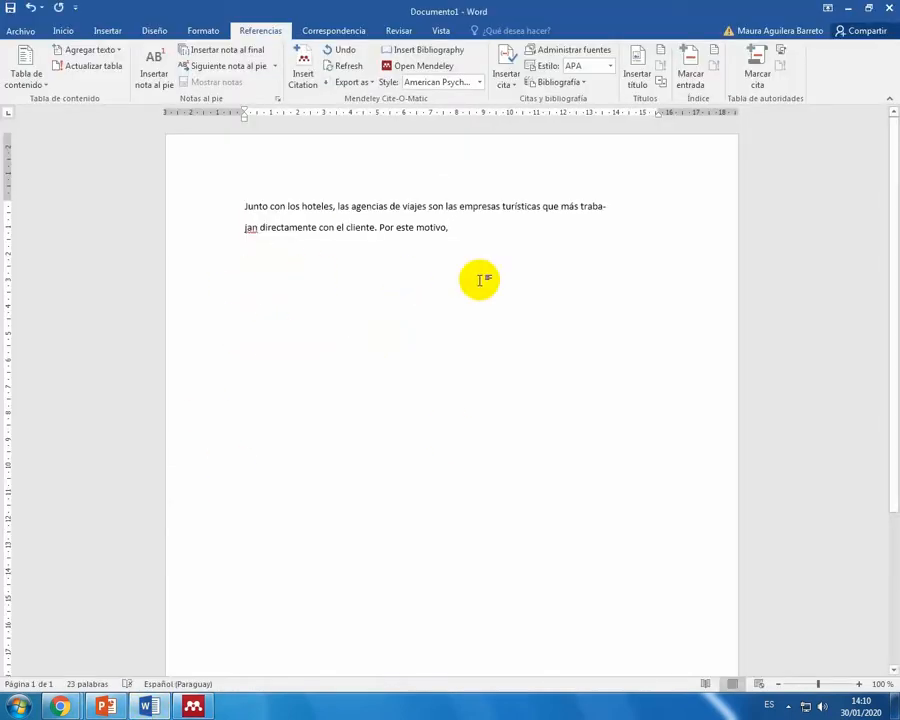
# Step: Insert a Mendeley citation of the 2007 "OFERTA Y DEMANDA" article in Word after "Por este motivo,"
pyautogui.click(487, 230)
pyautogui.click(304, 76)
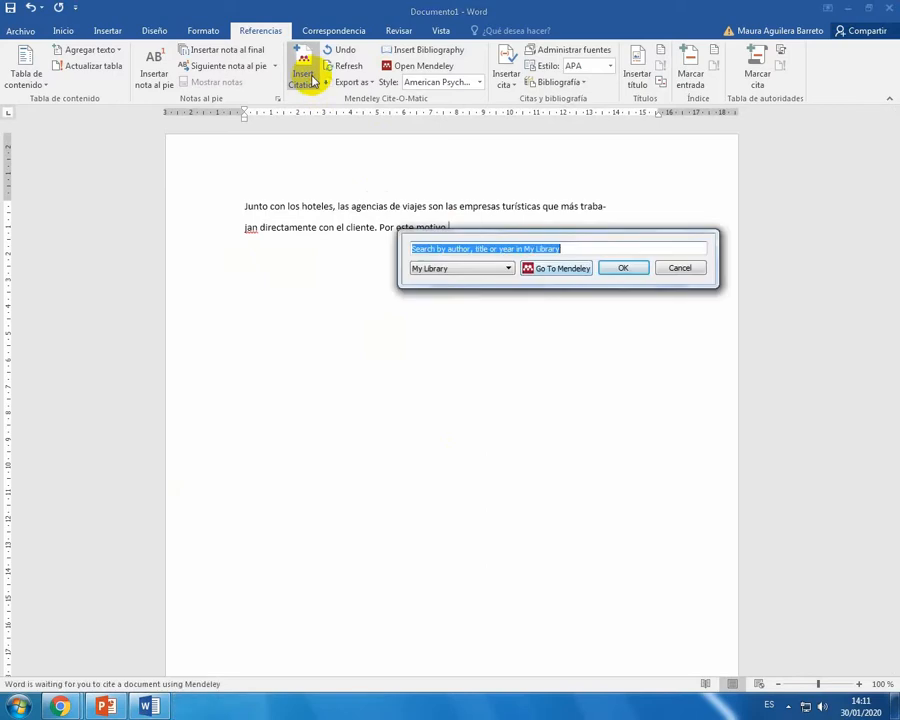
pyautogui.click(552, 268)
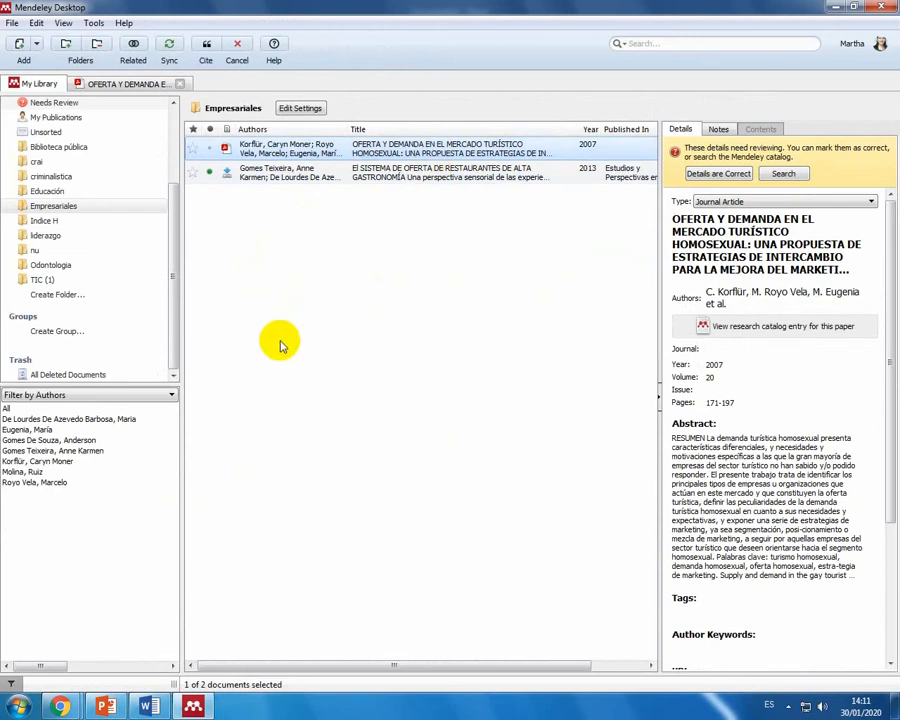
pyautogui.click(208, 50)
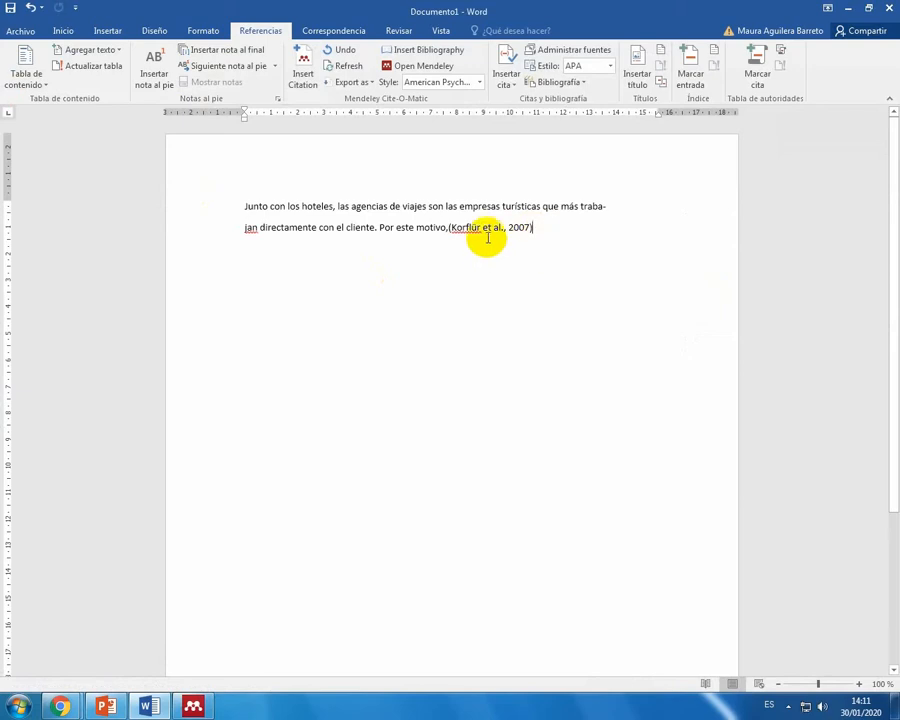
# Step: Start a new paragraph in Word, go to Mendeley and open the 2018 "Producción científica de los investigadores" article in the Indice H folder
pyautogui.press('Return')
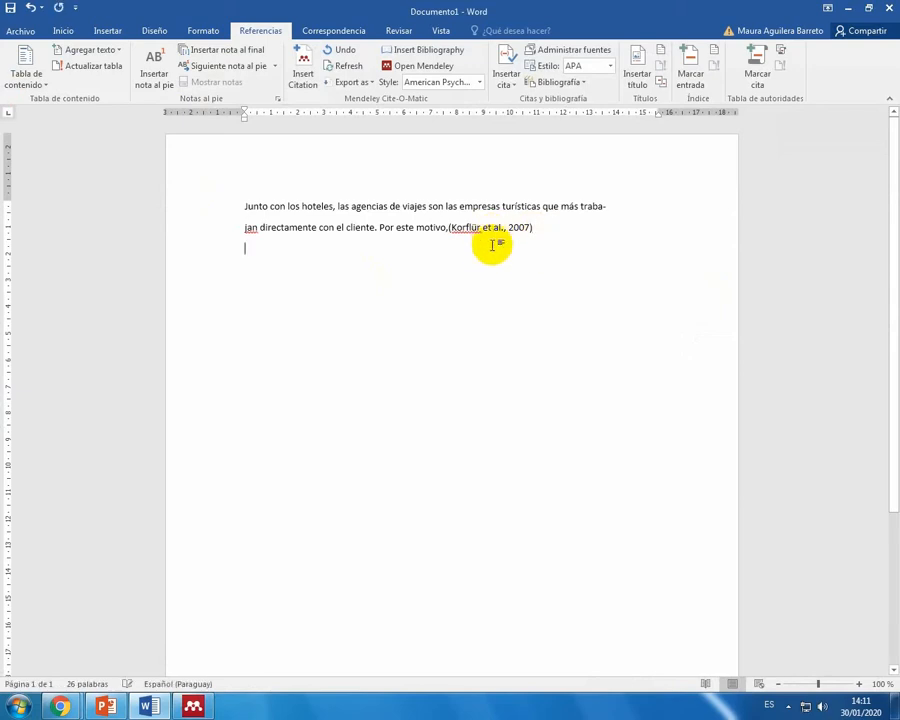
pyautogui.click(303, 70)
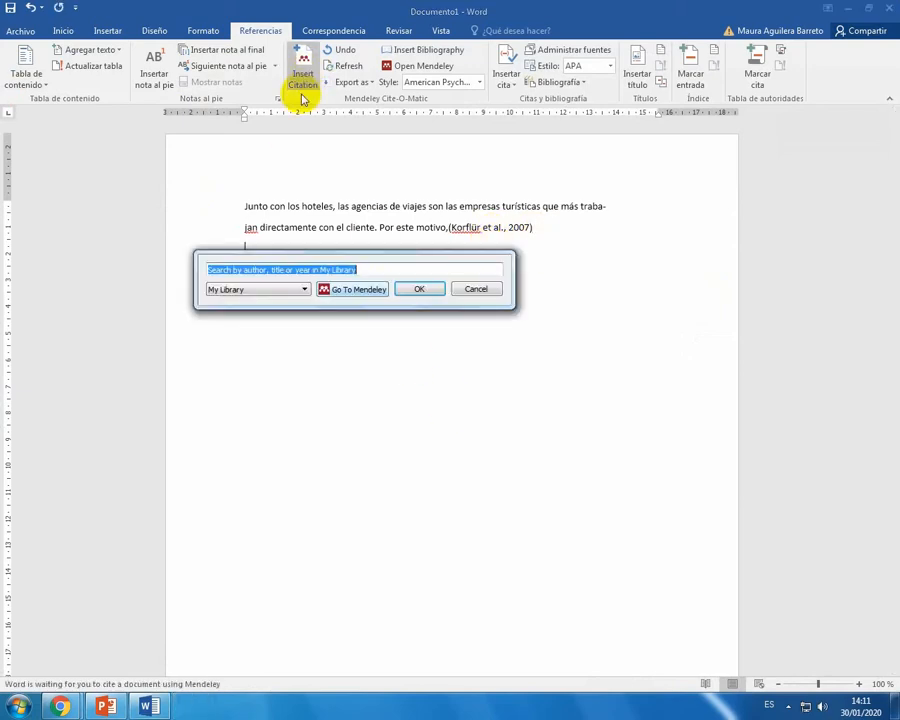
pyautogui.click(352, 289)
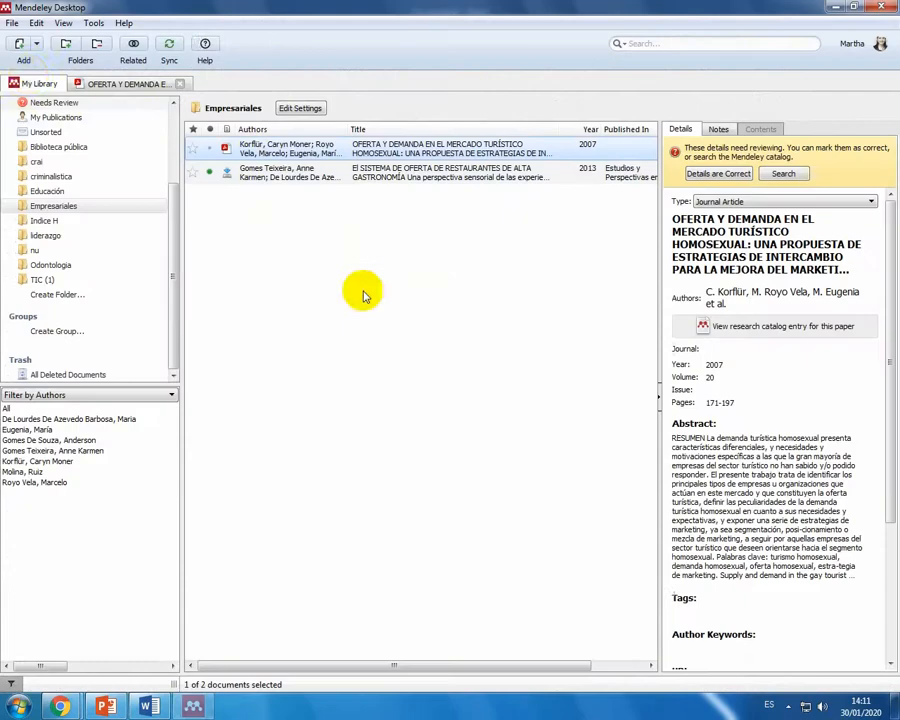
pyautogui.click(44, 221)
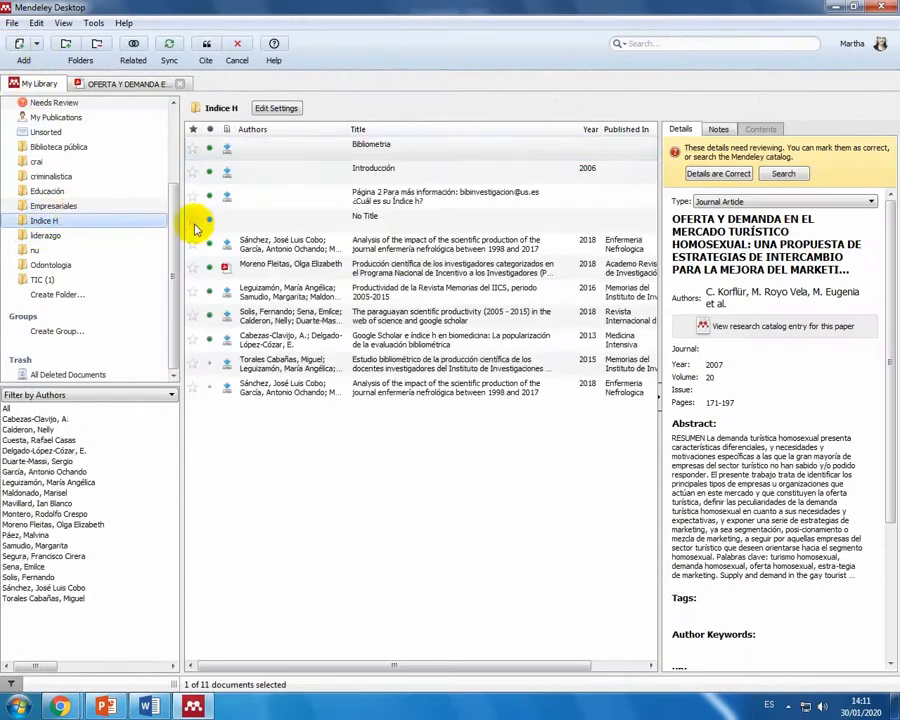
pyautogui.doubleClick(418, 270)
pyautogui.scroll(-2, 295, 452)
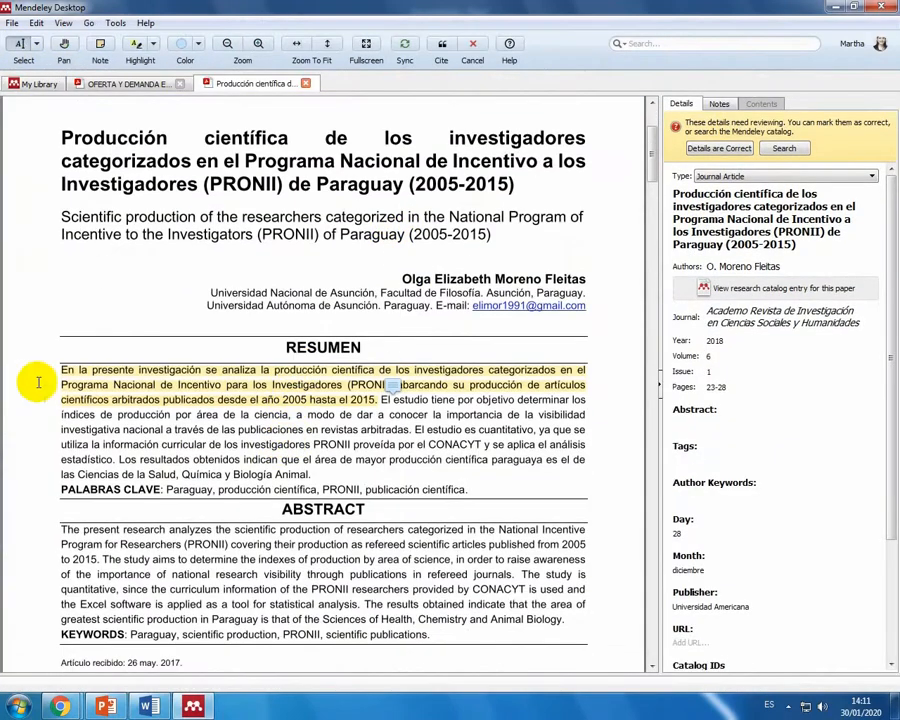
pyautogui.moveTo(55, 369); pyautogui.dragTo(200, 376)
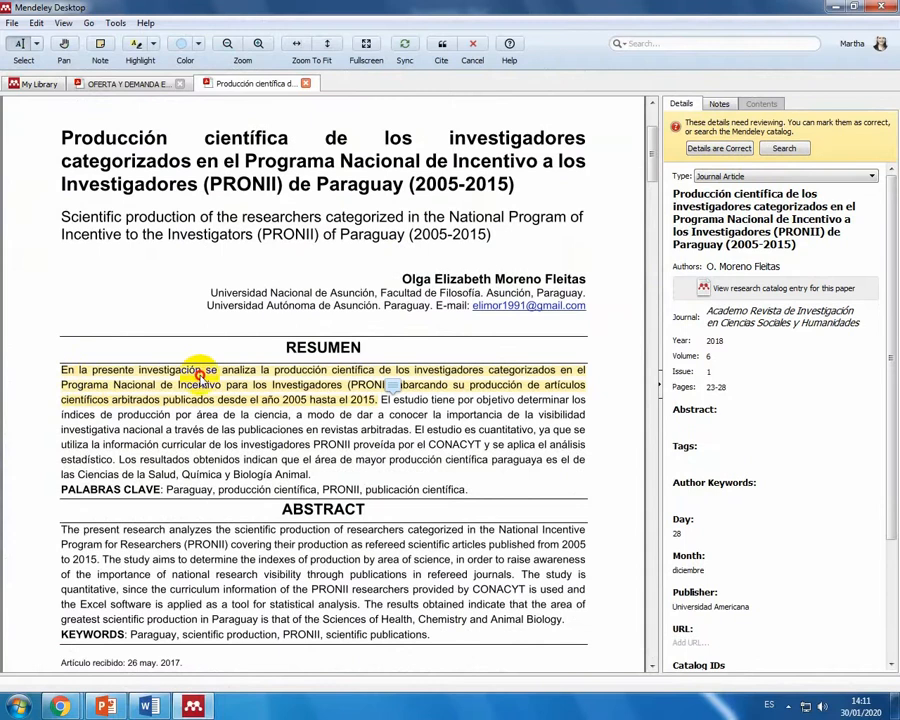
pyautogui.click(64, 372)
pyautogui.click(64, 372)
pyautogui.doubleClick(64, 372)
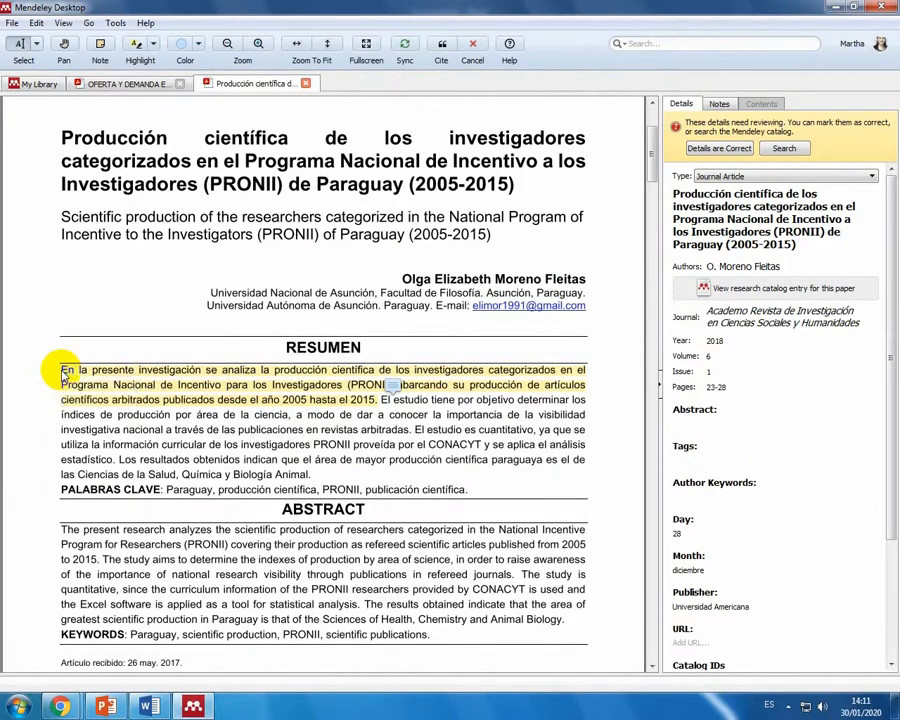
pyautogui.doubleClick(64, 372)
pyautogui.click(22, 44)
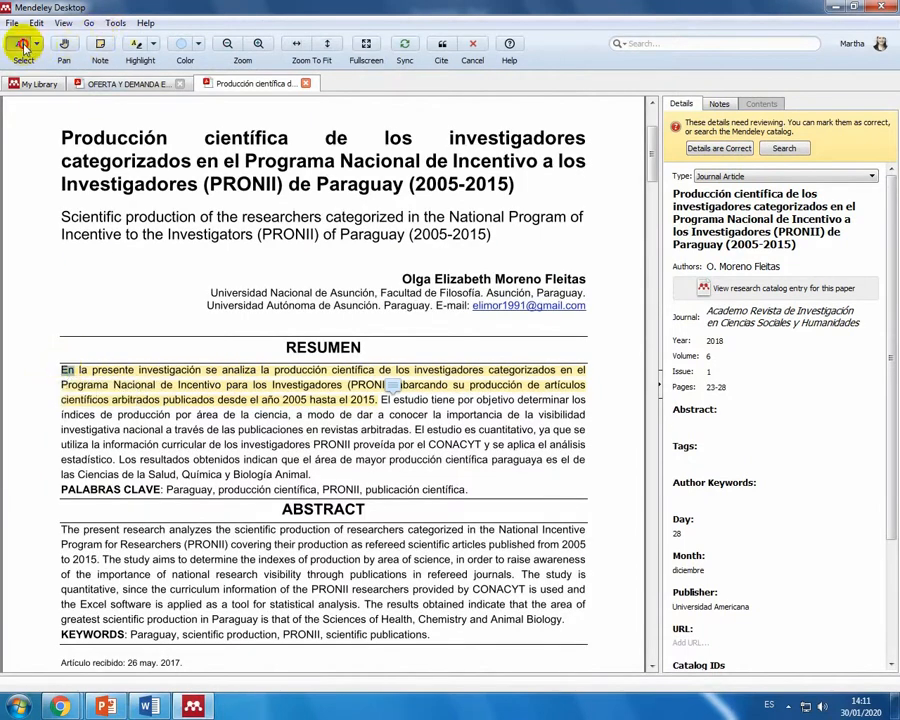
pyautogui.click(63, 374)
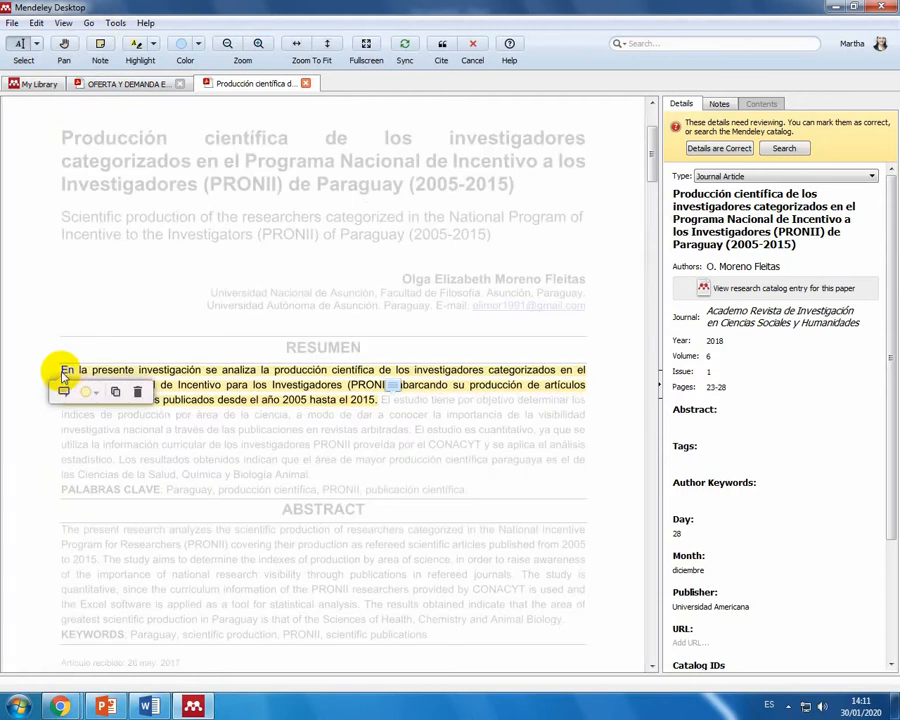
pyautogui.click(63, 375)
# Step: Copy the highlighted first sentence of the RESUMEN, from "En la presente investigación" to "hasta el 2015."
pyautogui.click(22, 52)
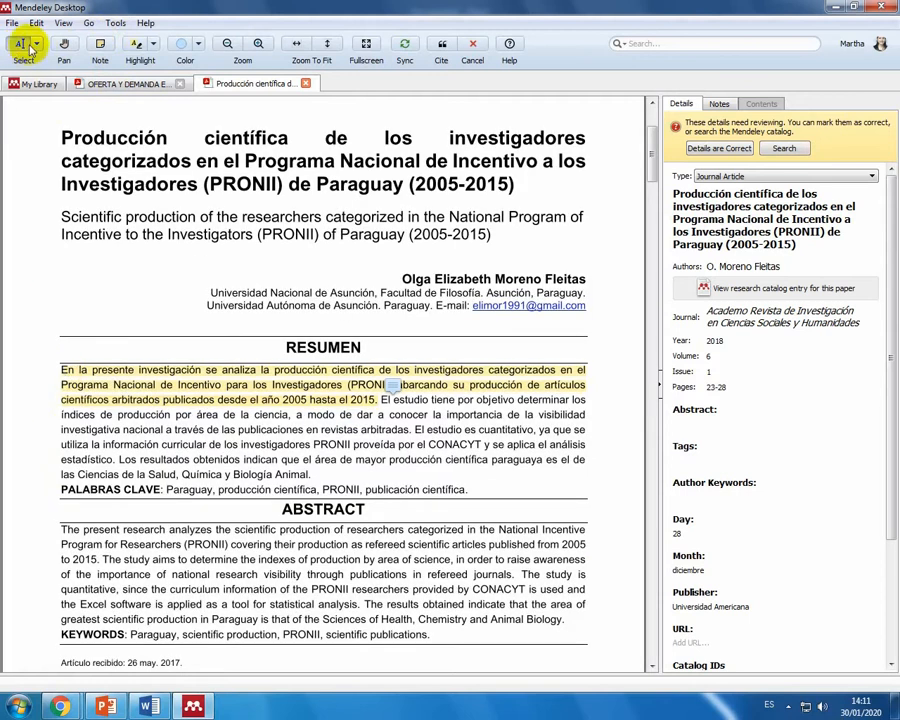
pyautogui.moveTo(62, 372); pyautogui.dragTo(360, 393)
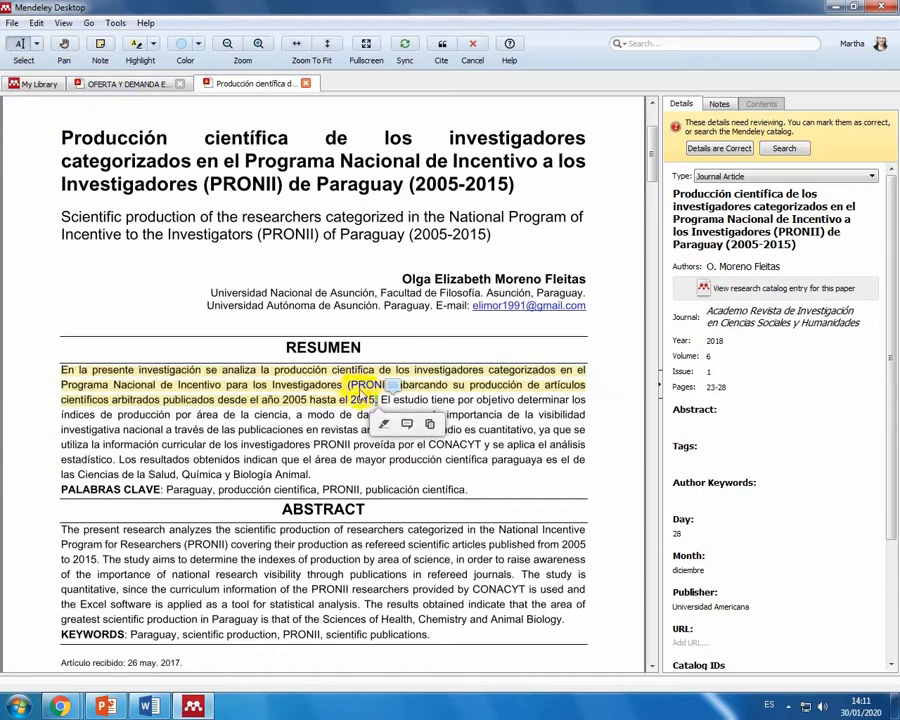
pyautogui.rightClick(362, 391)
pyautogui.click(388, 440)
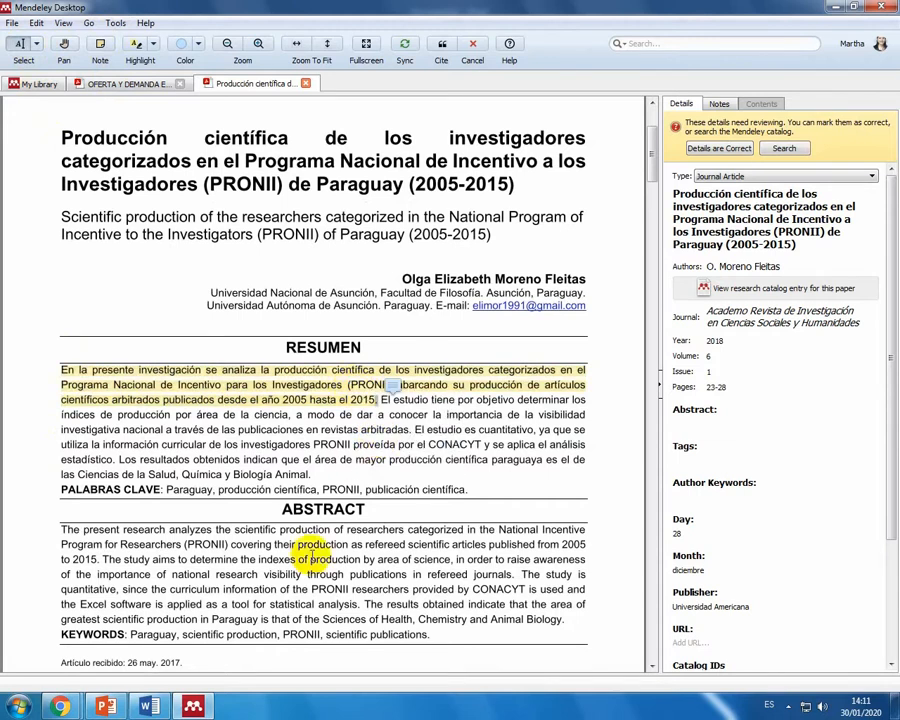
# Step: Paste the copied RESUMEN sentence into Word below the first citation and join its broken lines into one paragraph
pyautogui.click(148, 707)
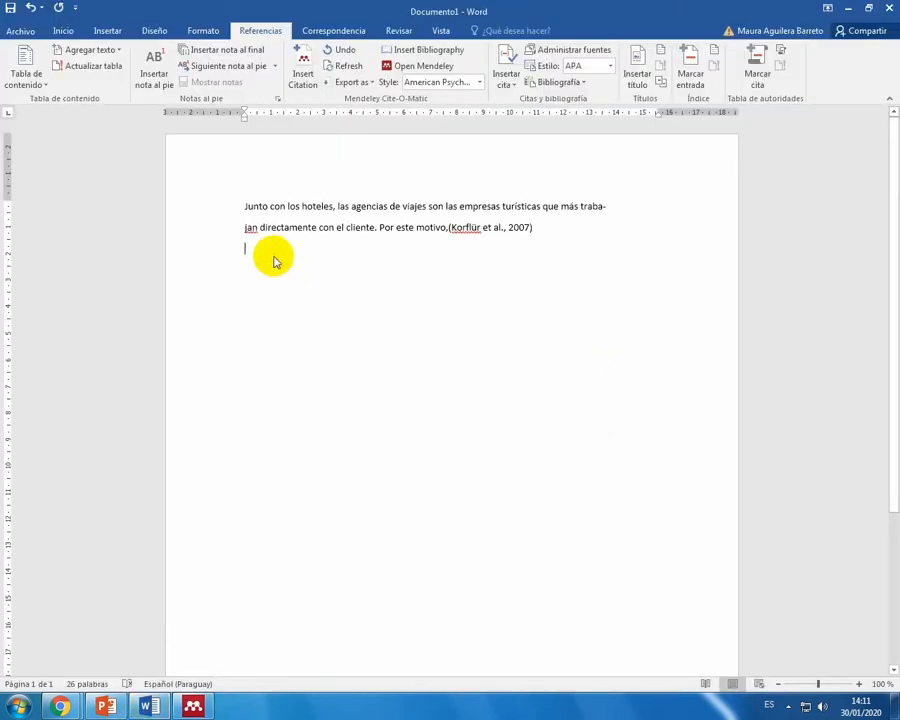
pyautogui.rightClick(275, 258)
pyautogui.click(301, 314)
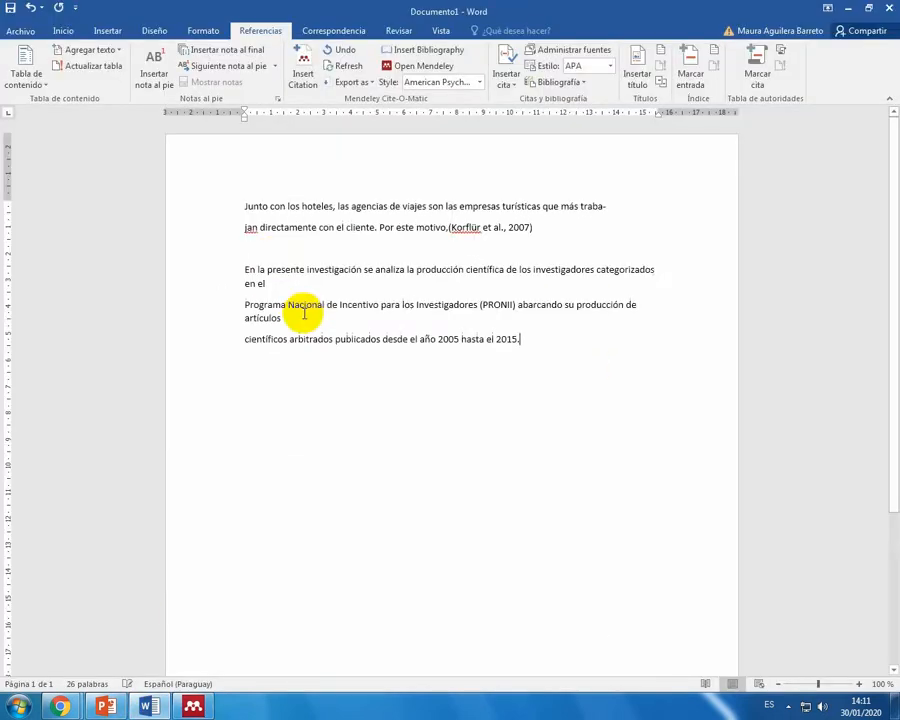
pyautogui.click(244, 305)
pyautogui.press('BackSpace')
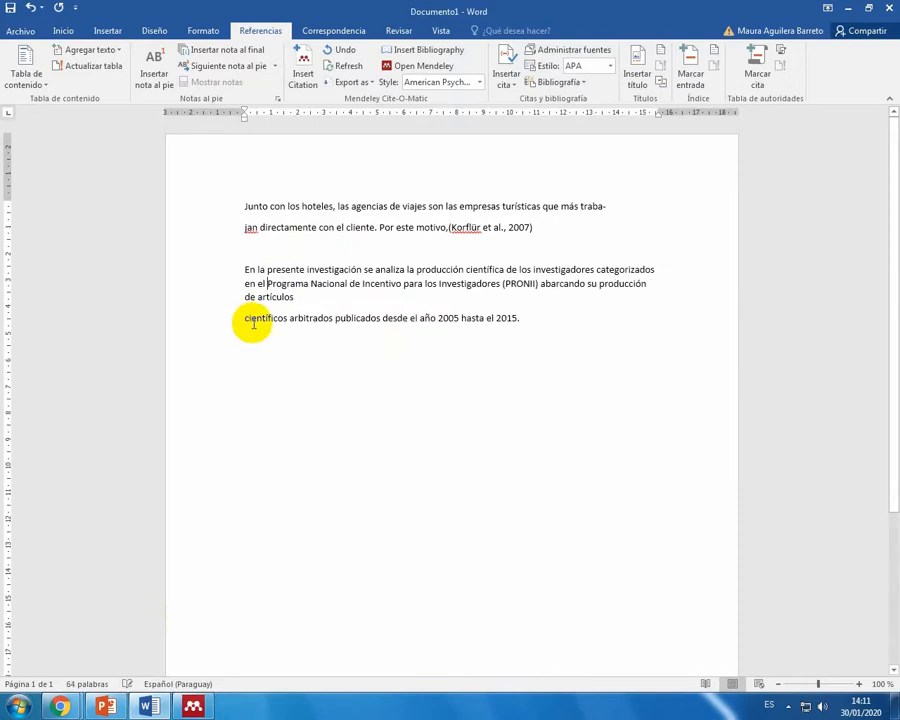
pyautogui.press('BackSpace')
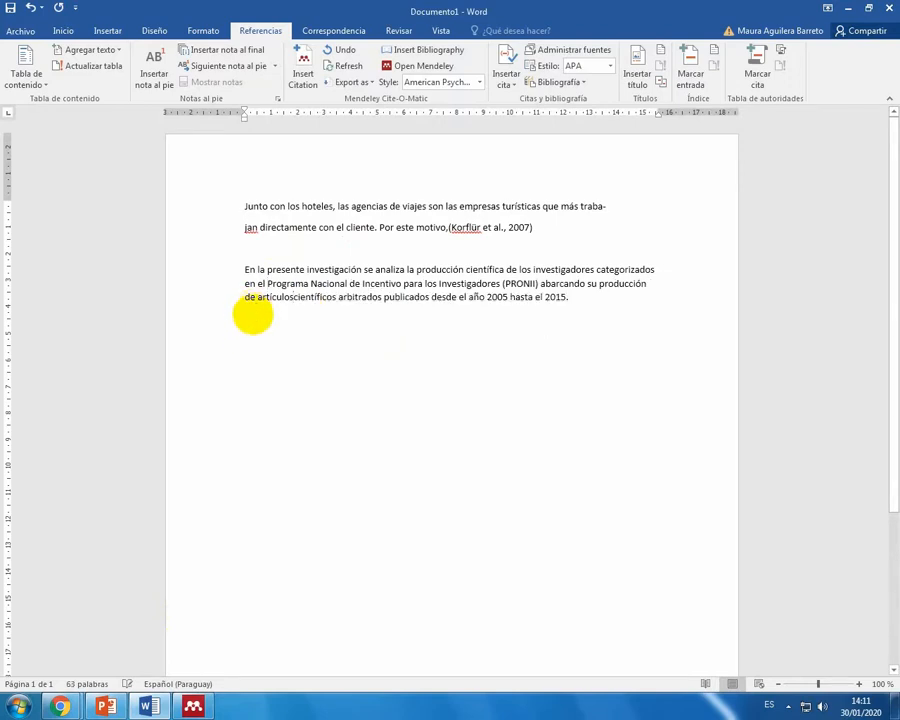
# Step: Insert a Mendeley citation of the 2018 "Producción científica de los investigadores" article after "hasta el 2015."
pyautogui.click(300, 88)
pyautogui.click(655, 338)
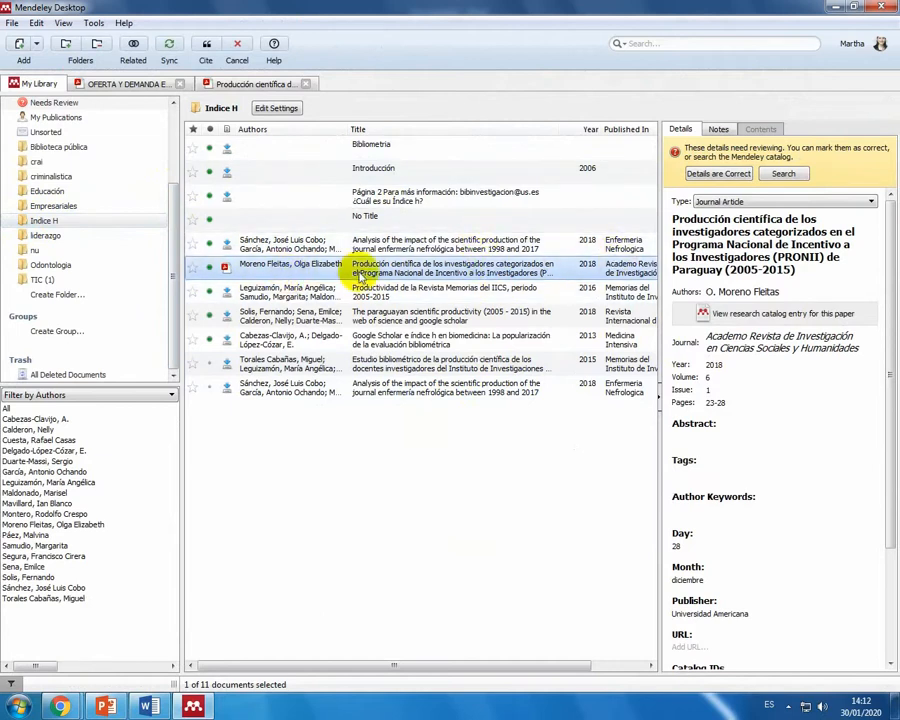
pyautogui.click(205, 50)
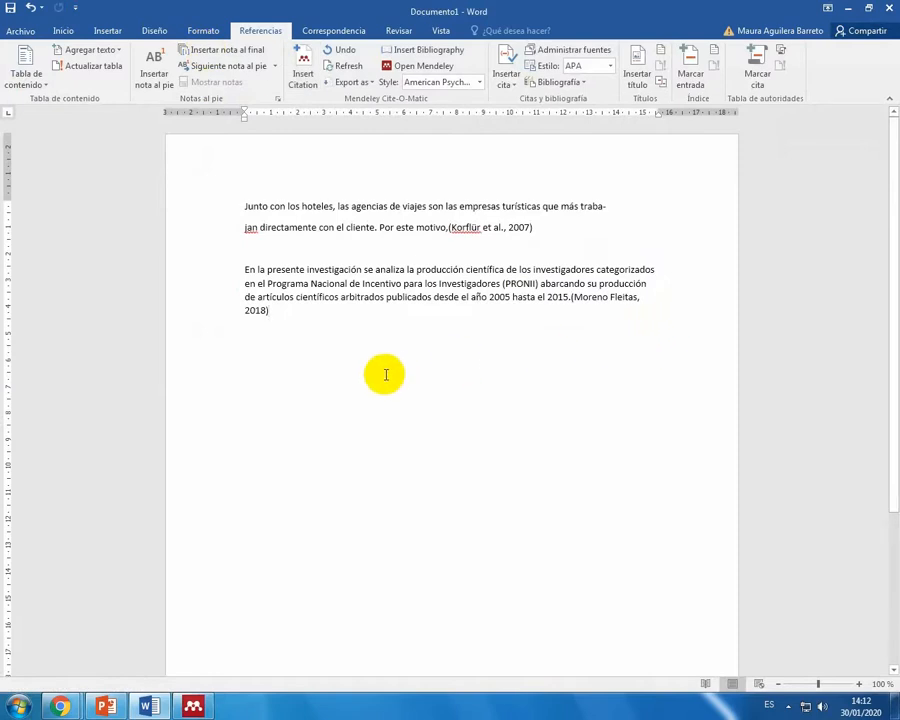
# Step: Start a new paragraph in Word, go to Mendeley and open the 2015 "Estudio bibliométrico de la producción científica" article in the Indice H folder
pyautogui.press('Return')
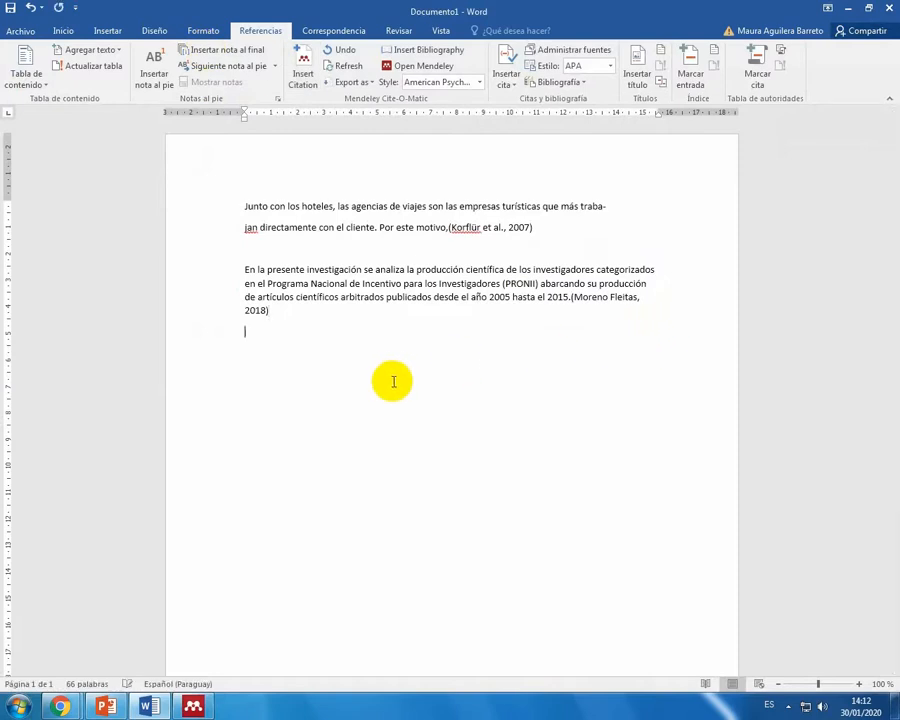
pyautogui.click(308, 60)
pyautogui.click(291, 371)
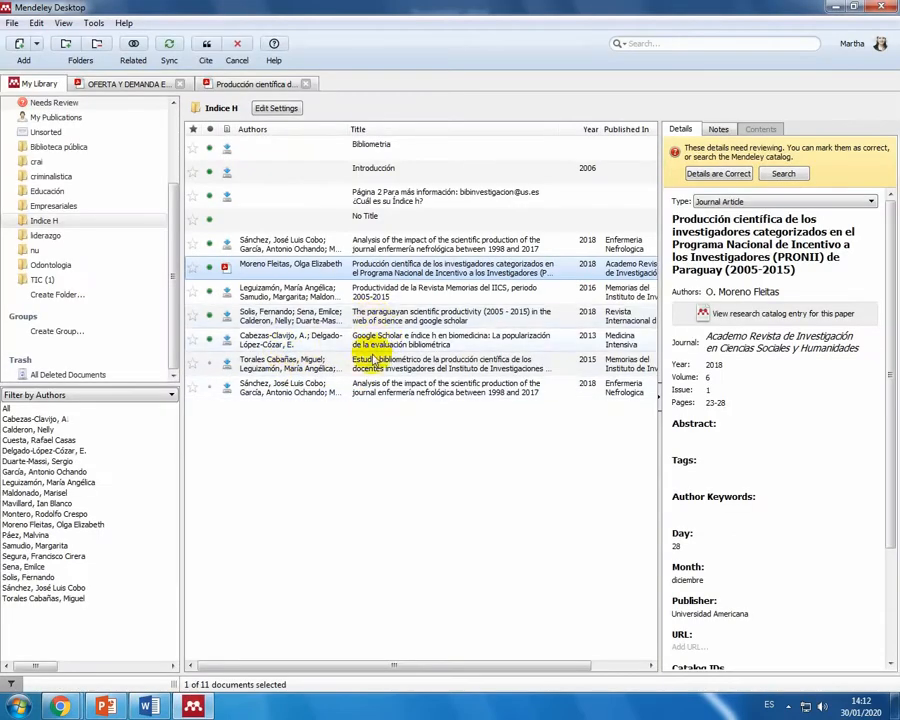
pyautogui.click(358, 363)
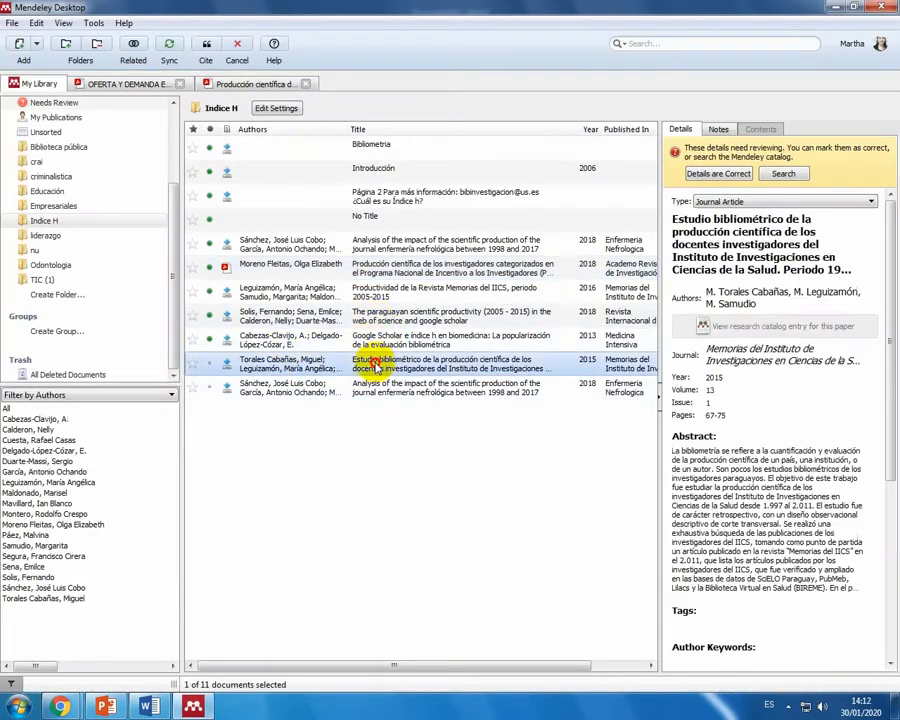
pyautogui.doubleClick(434, 363)
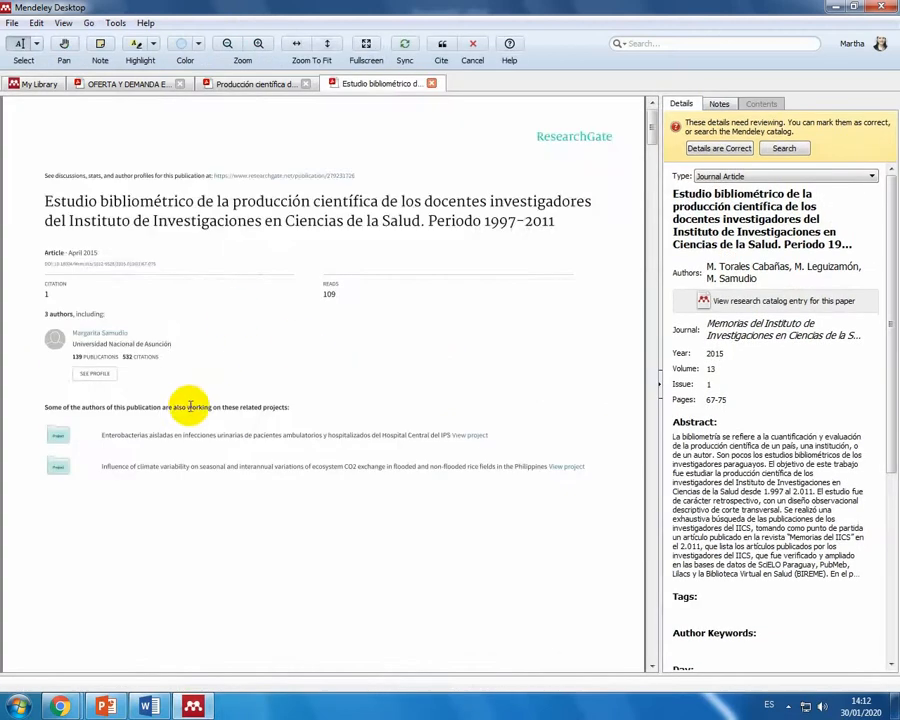
# Step: Copy the first two sentences of the article's RESUMEN, from "La bibliometría se refiere" to "investigadores paraguayos."
pyautogui.scroll(-10, 190, 406)
pyautogui.scroll(-3, 192, 408)
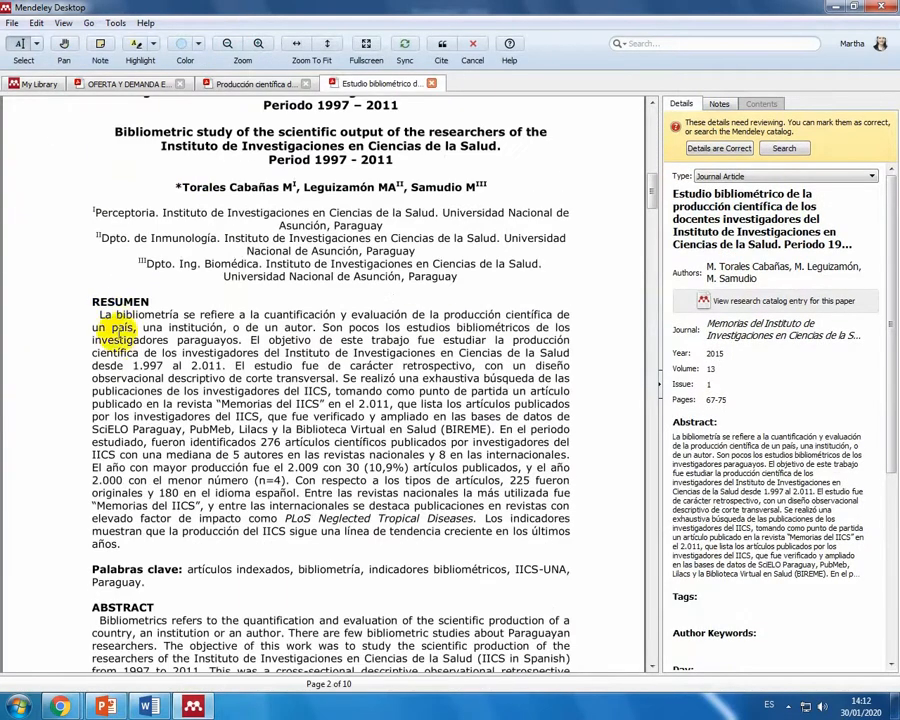
pyautogui.moveTo(99, 314); pyautogui.dragTo(244, 341)
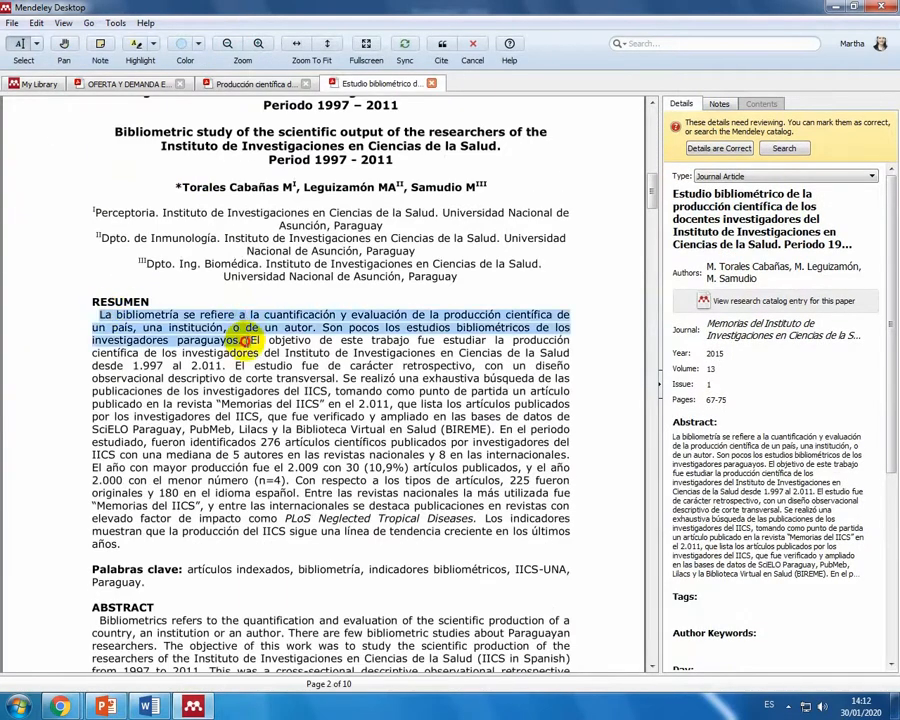
pyautogui.rightClick(255, 333)
pyautogui.click(272, 376)
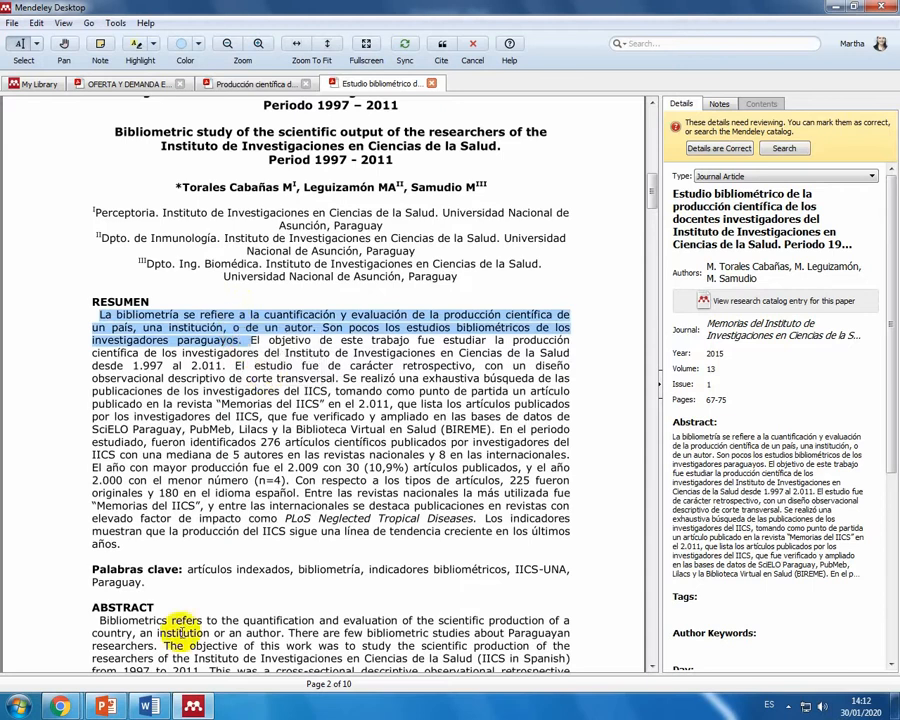
# Step: Paste the copied RESUMEN sentences into Word below the second citation, join the broken lines and delete the trailing "El"
pyautogui.hotkey('alt', 'Tab')
pyautogui.rightClick(265, 327)
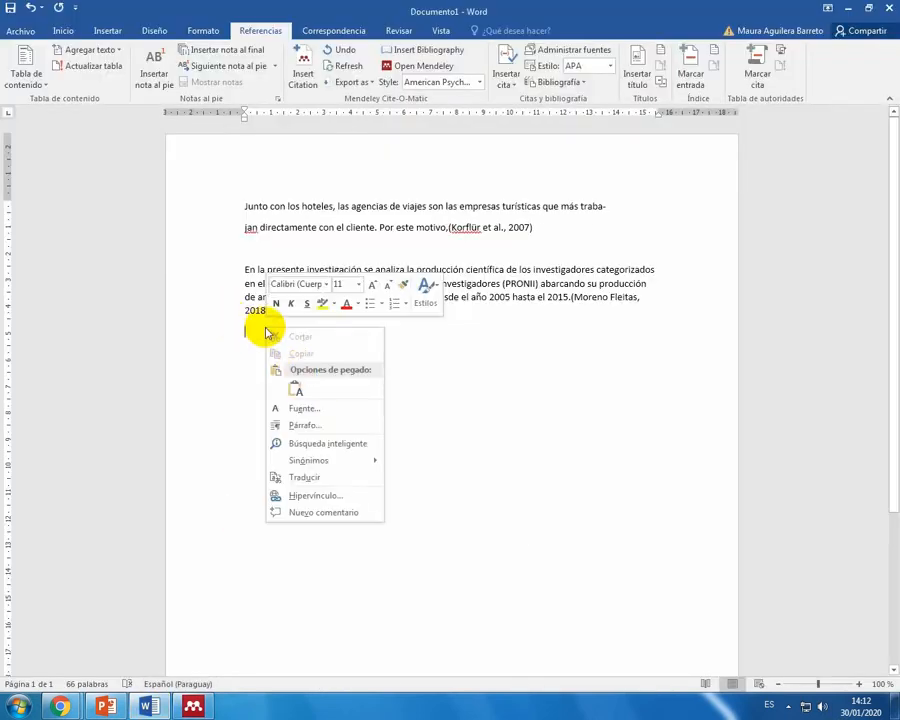
pyautogui.click(299, 392)
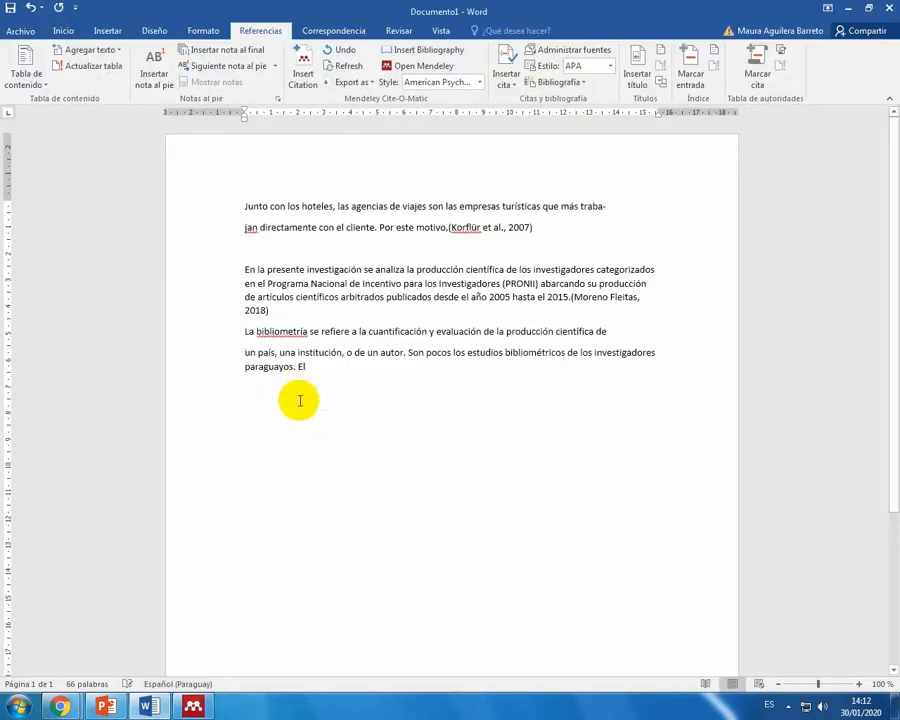
pyautogui.click(240, 352)
pyautogui.press('BackSpace')
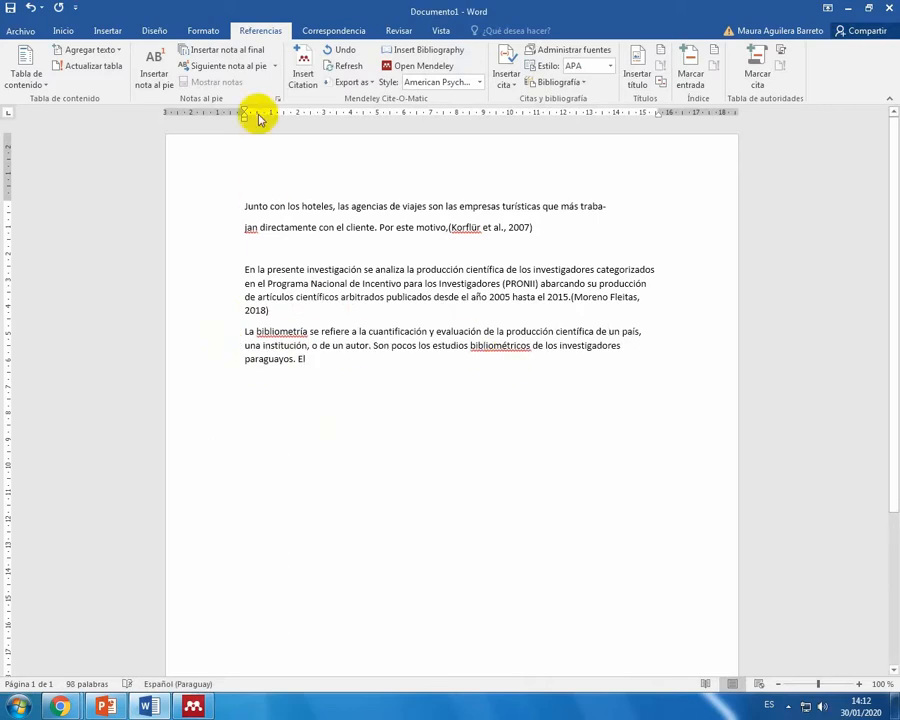
pyautogui.press('BackSpace')
pyautogui.press('BackSpace')
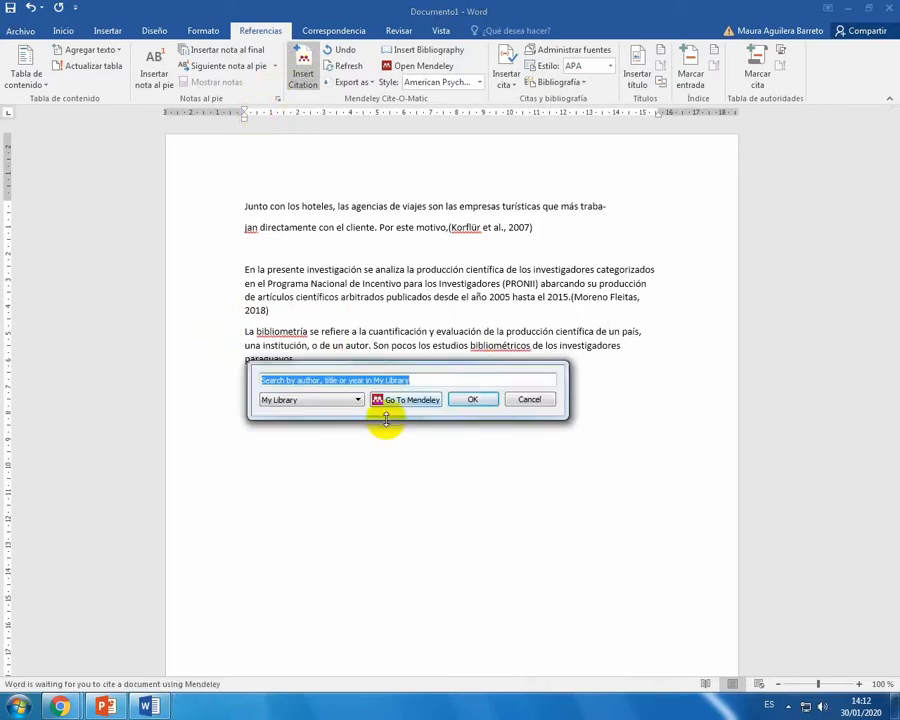
# Step: Insert a Mendeley citation of the 2015 "Estudio bibliométrico" article after "paraguayos." and insert the Mendeley bibliography on a new line below
pyautogui.click(385, 399)
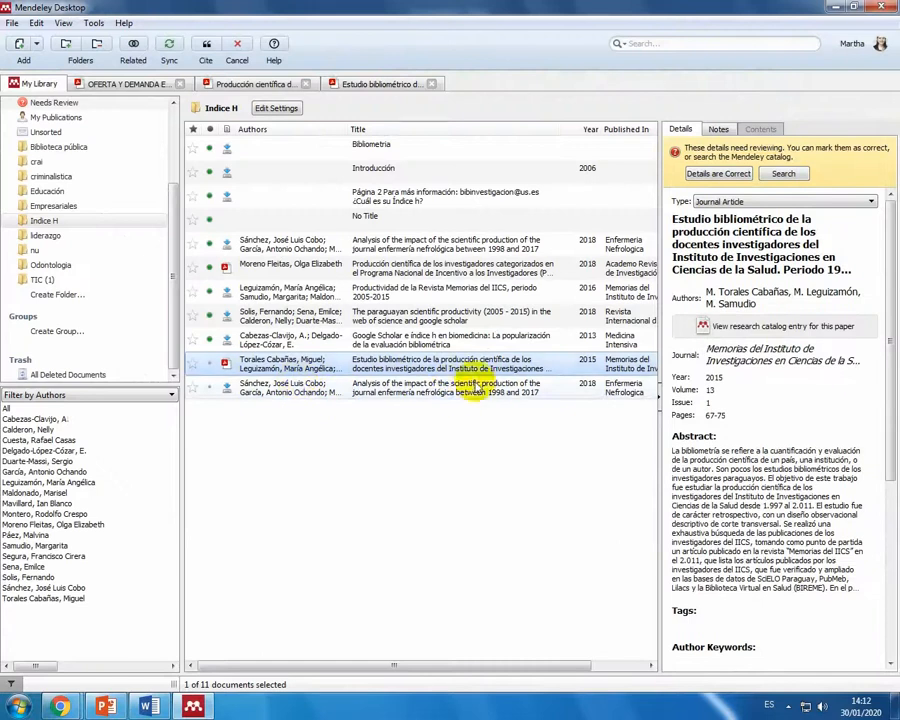
pyautogui.click(205, 44)
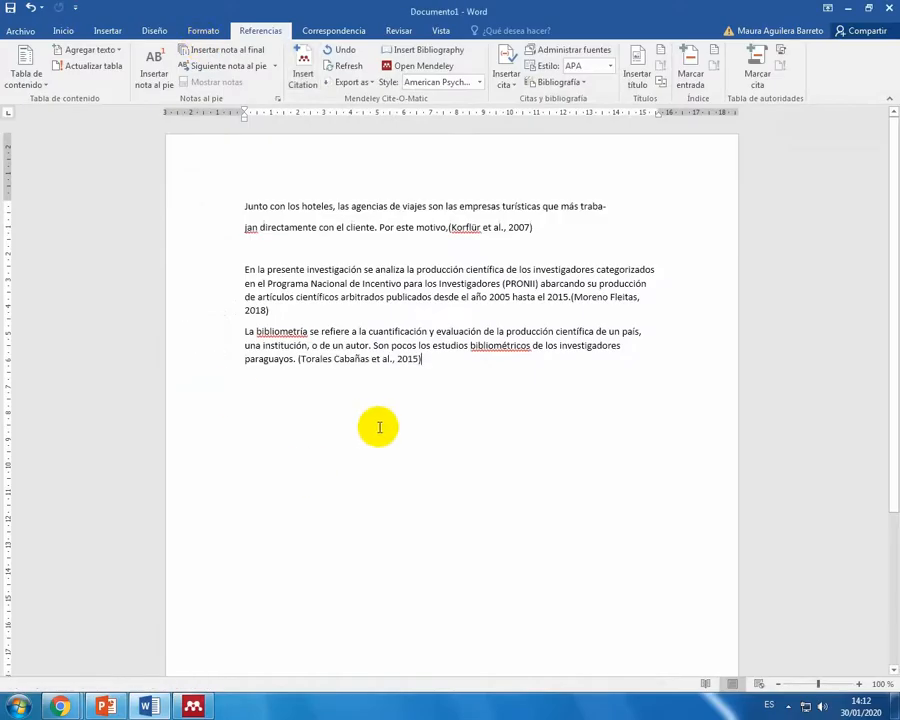
pyautogui.press('Return')
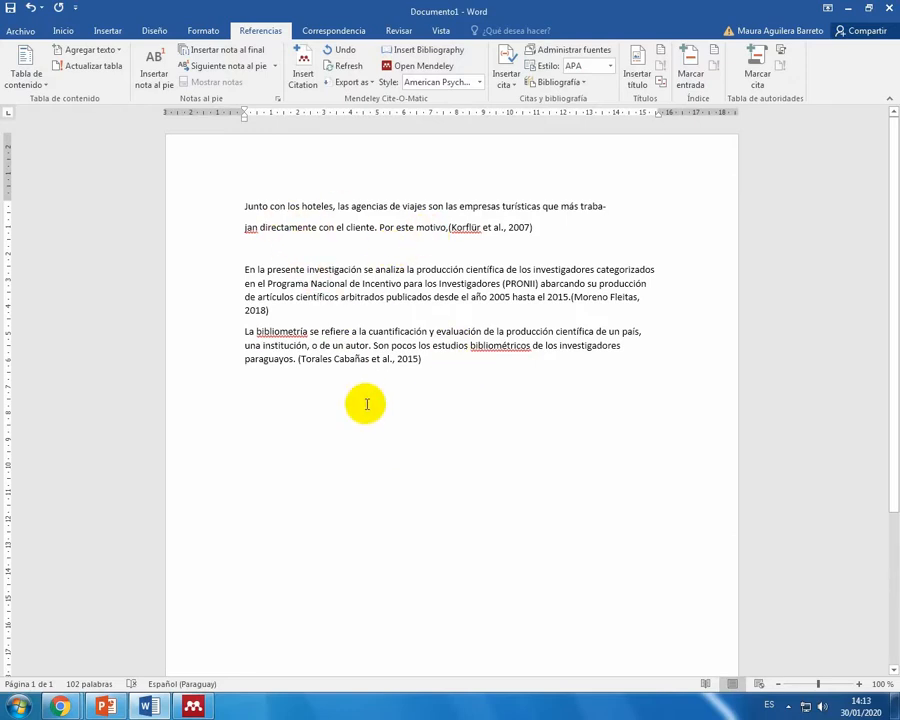
pyautogui.click(437, 57)
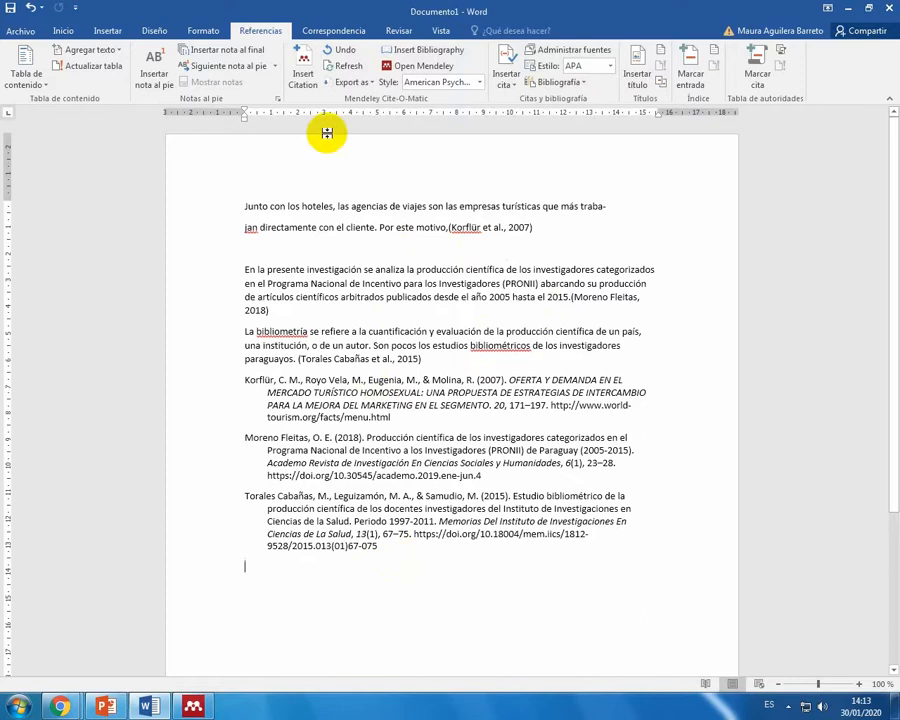
# Step: Change the Mendeley citation style to Vancouver, choosing it from the full list of installed styles
pyautogui.click(480, 82)
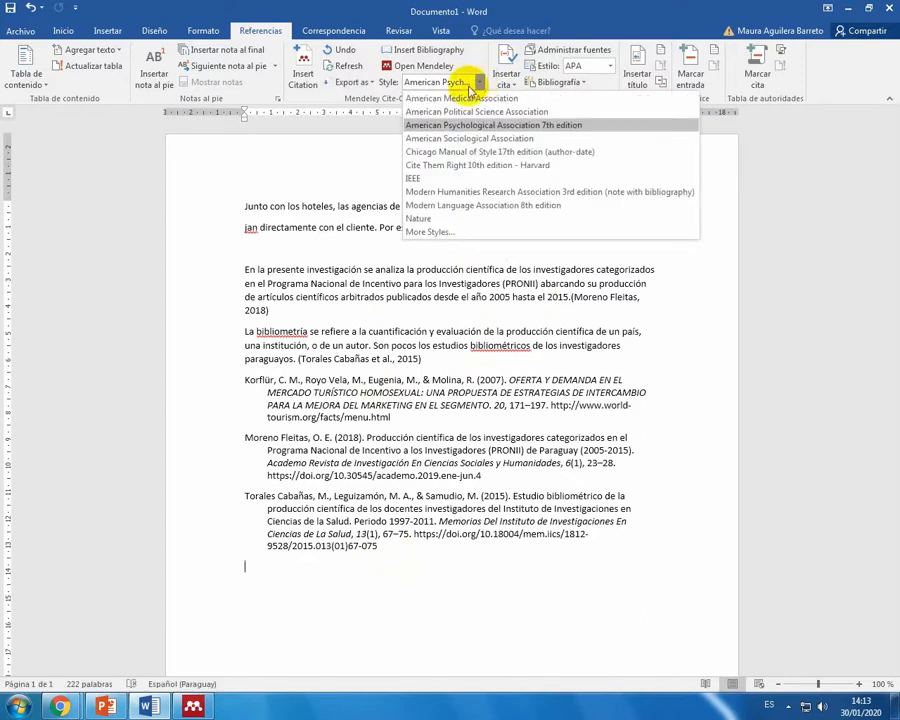
pyautogui.click(459, 236)
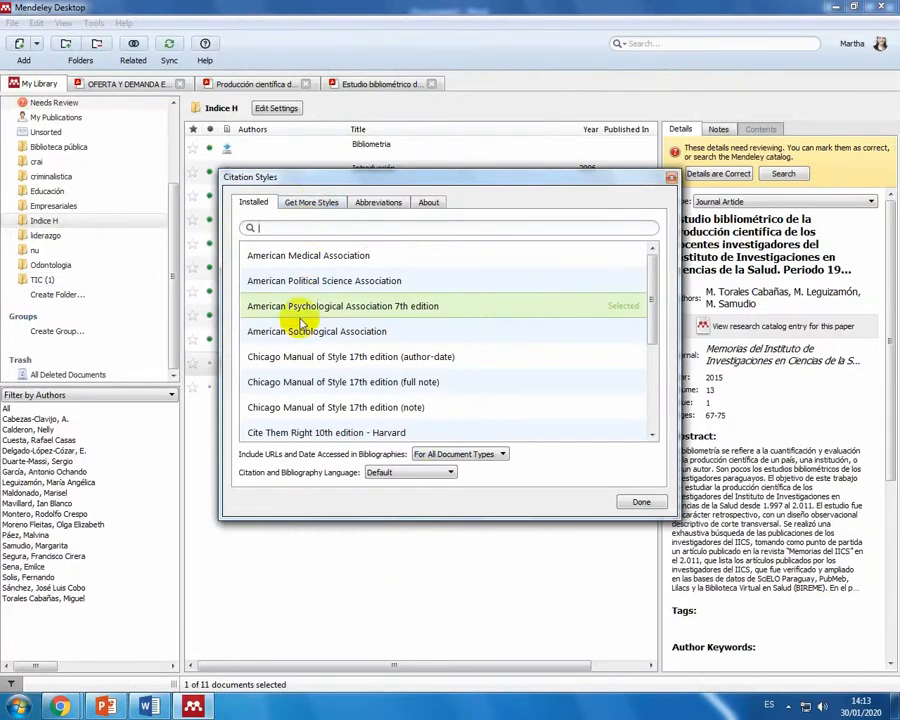
pyautogui.click(655, 272)
pyautogui.moveTo(655, 272); pyautogui.dragTo(659, 374)
pyautogui.click(298, 430)
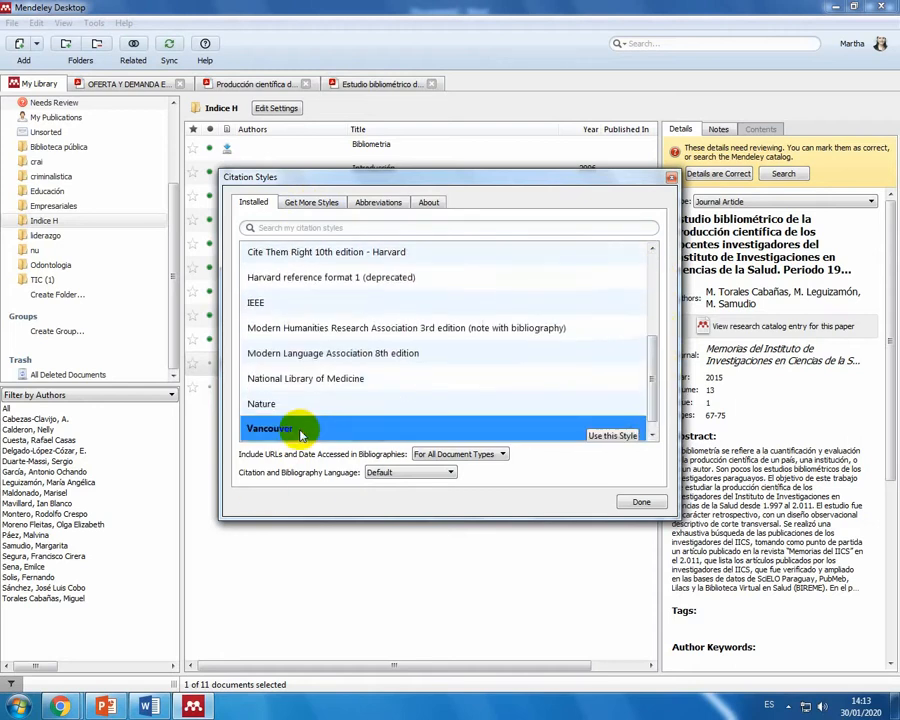
pyautogui.click(628, 422)
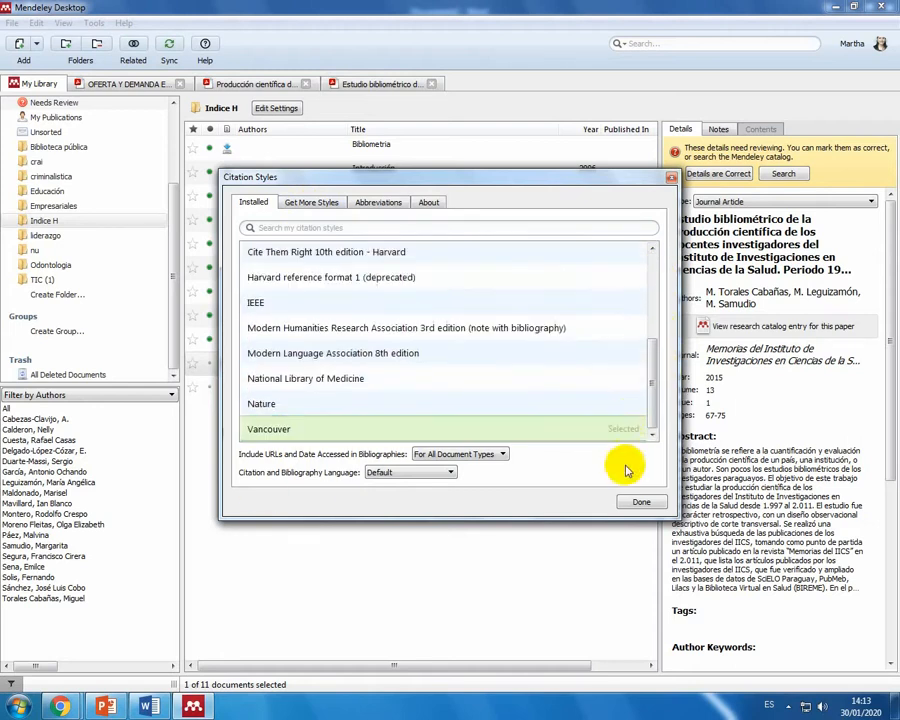
pyautogui.click(641, 502)
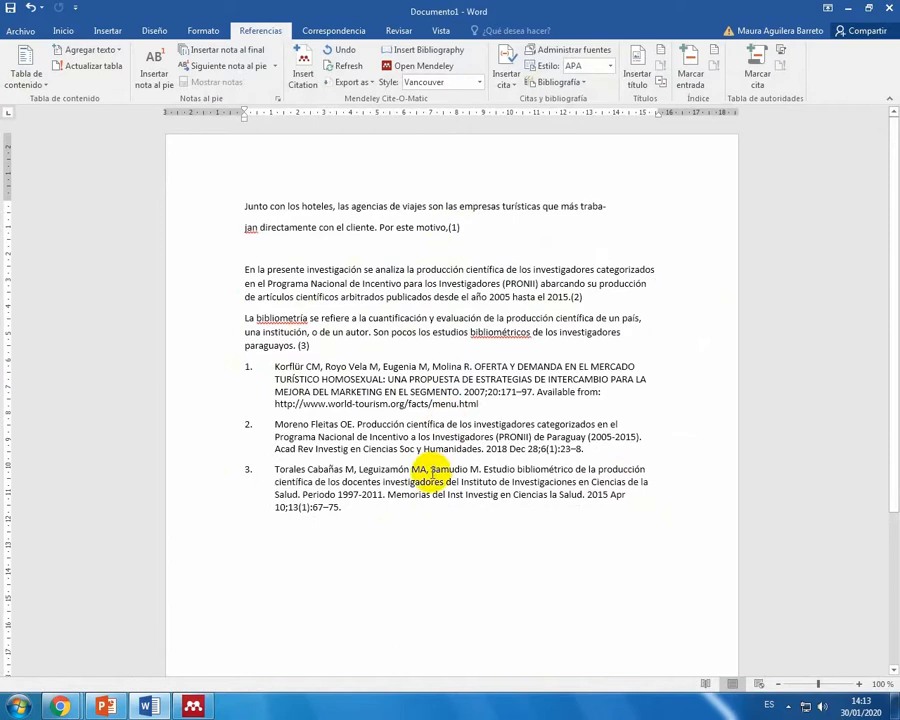
# Step: Review the numbered references and switch the Mendeley citation style back to American Psychological Association 7th edition
pyautogui.scroll(-2, 428, 447)
pyautogui.scroll(2, 428, 447)
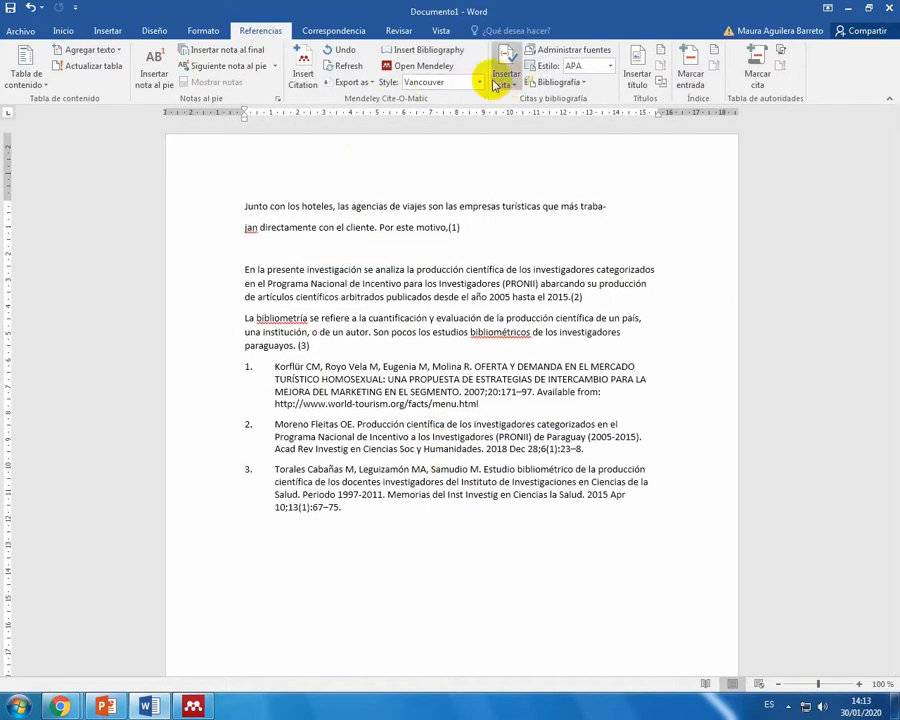
pyautogui.click(480, 81)
pyautogui.click(494, 126)
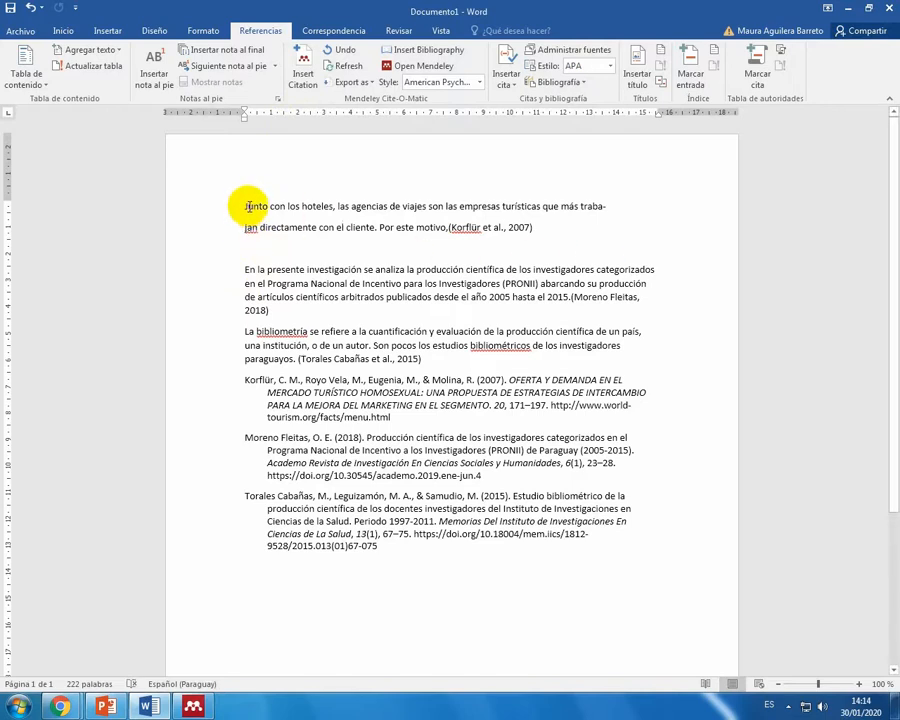
# Step: Enclose the first passage, from "Junto con los hoteles" to "Por este motivo", in quotation marks
pyautogui.moveTo(248, 207); pyautogui.dragTo(446, 229)
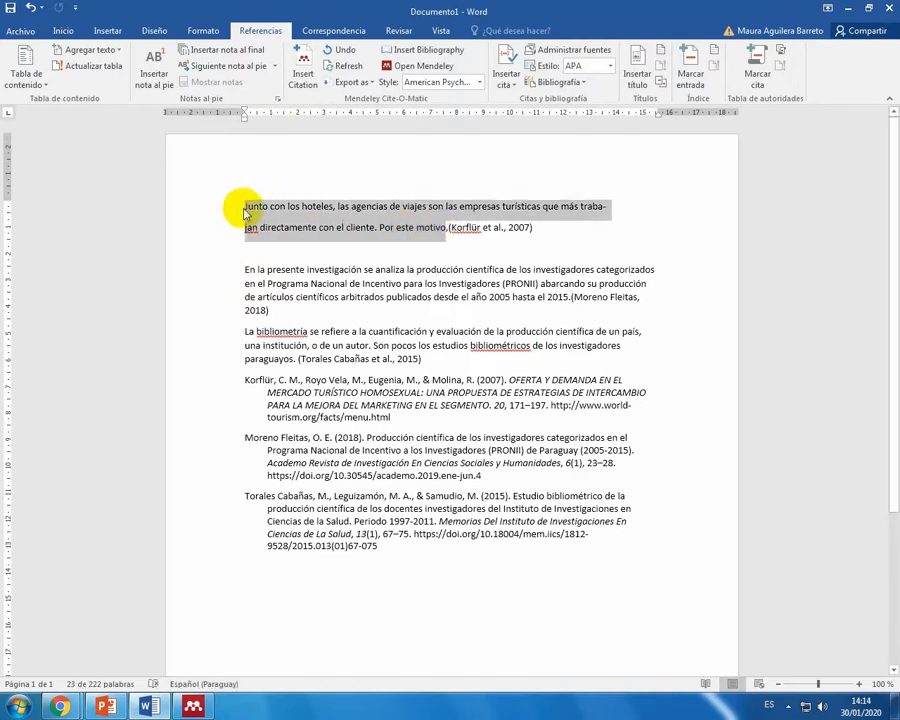
pyautogui.click(246, 210)
pyautogui.write('"')
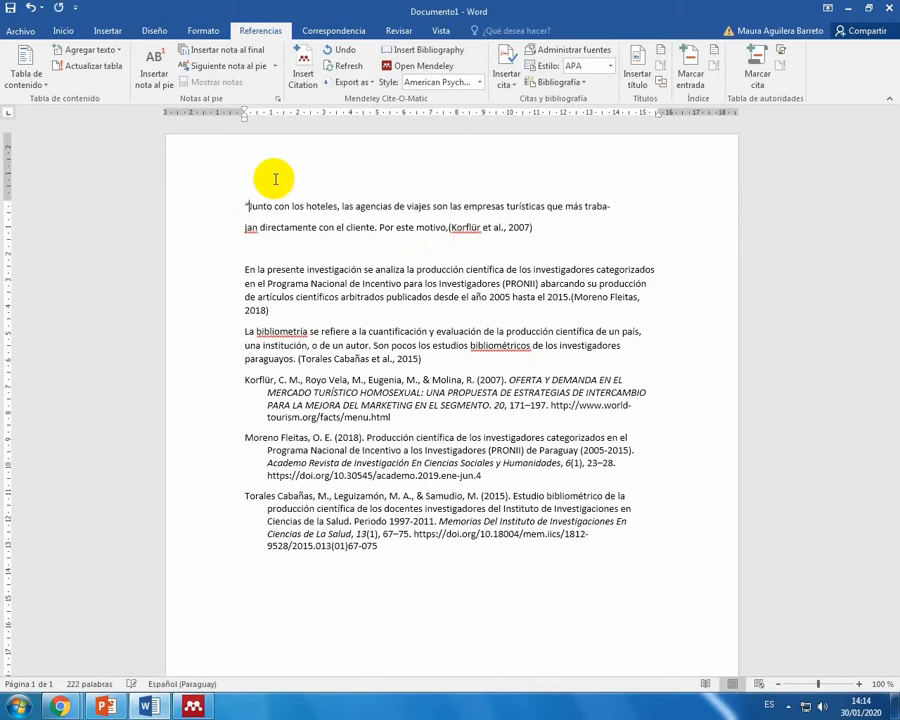
pyautogui.click(447, 228)
pyautogui.write('"')
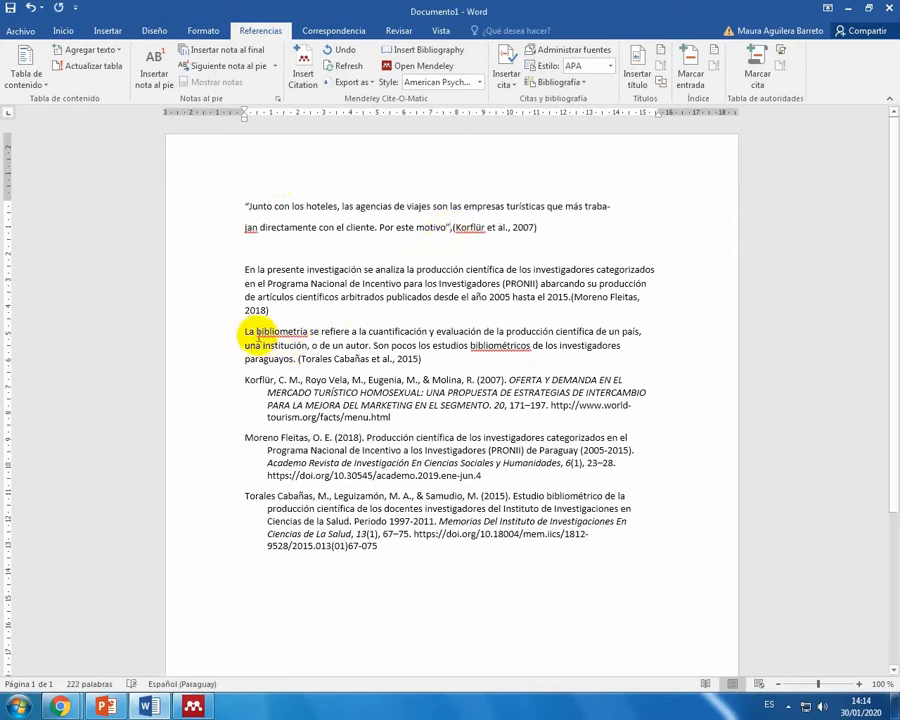
pyautogui.moveTo(250, 332); pyautogui.dragTo(297, 363)
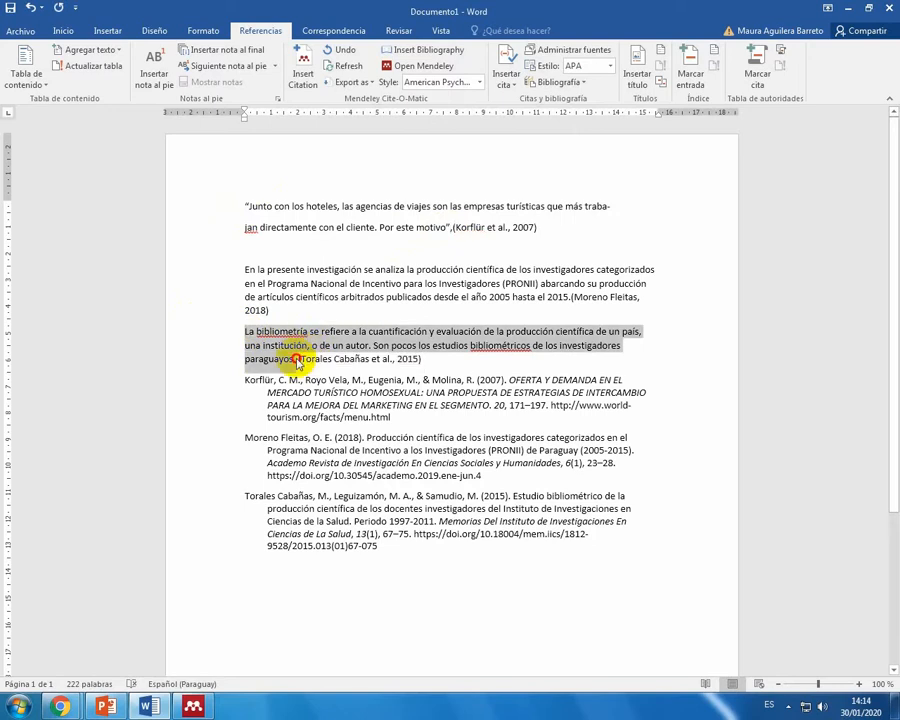
pyautogui.click(252, 333)
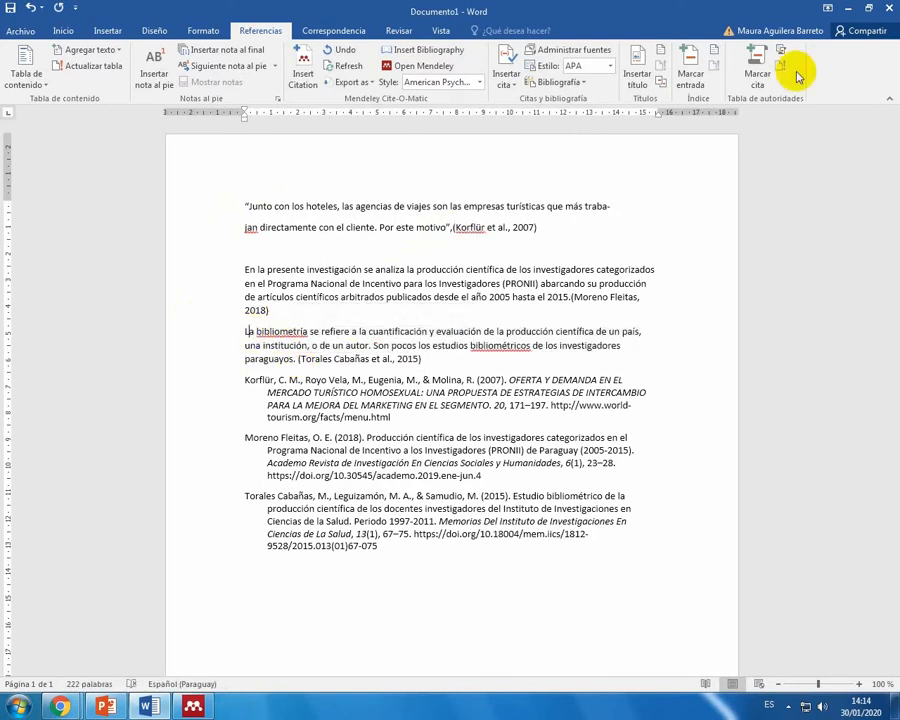
pyautogui.press('BackSpace')
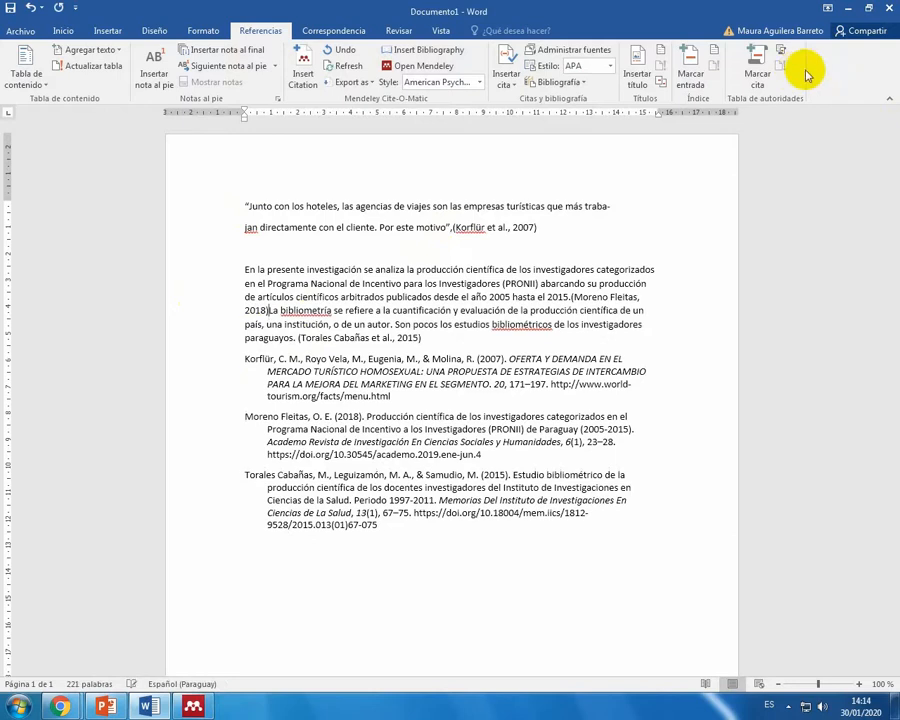
pyautogui.click(245, 269)
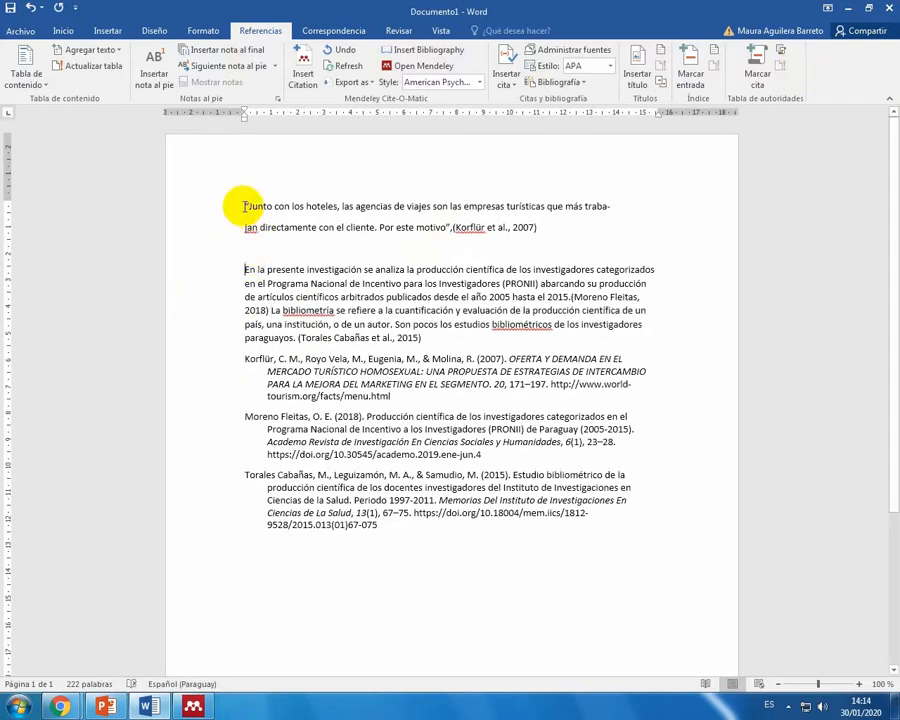
pyautogui.moveTo(245, 268); pyautogui.dragTo(278, 296)
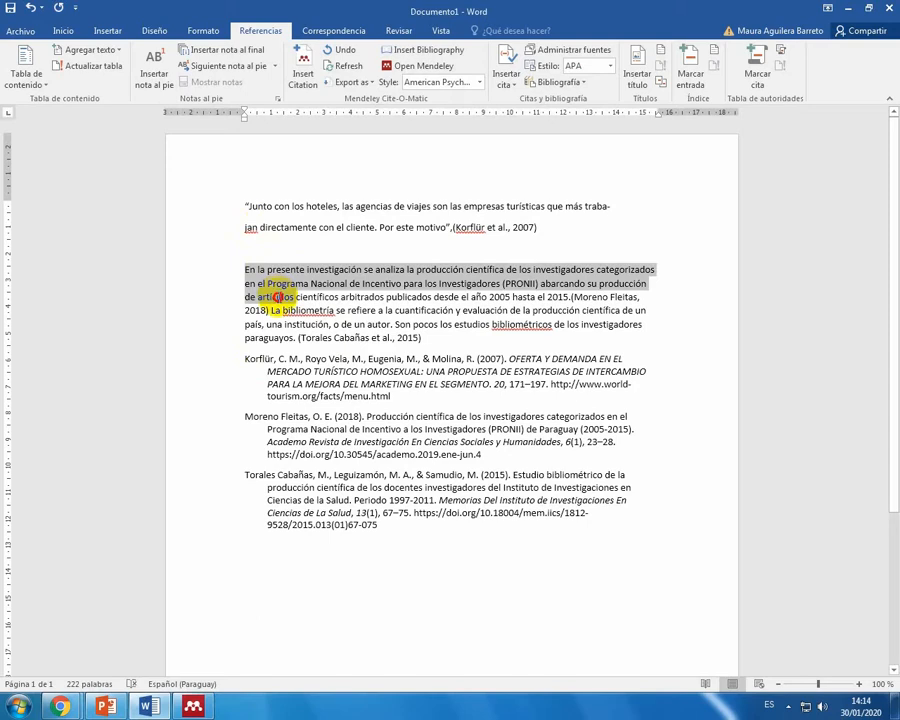
pyautogui.click(285, 324)
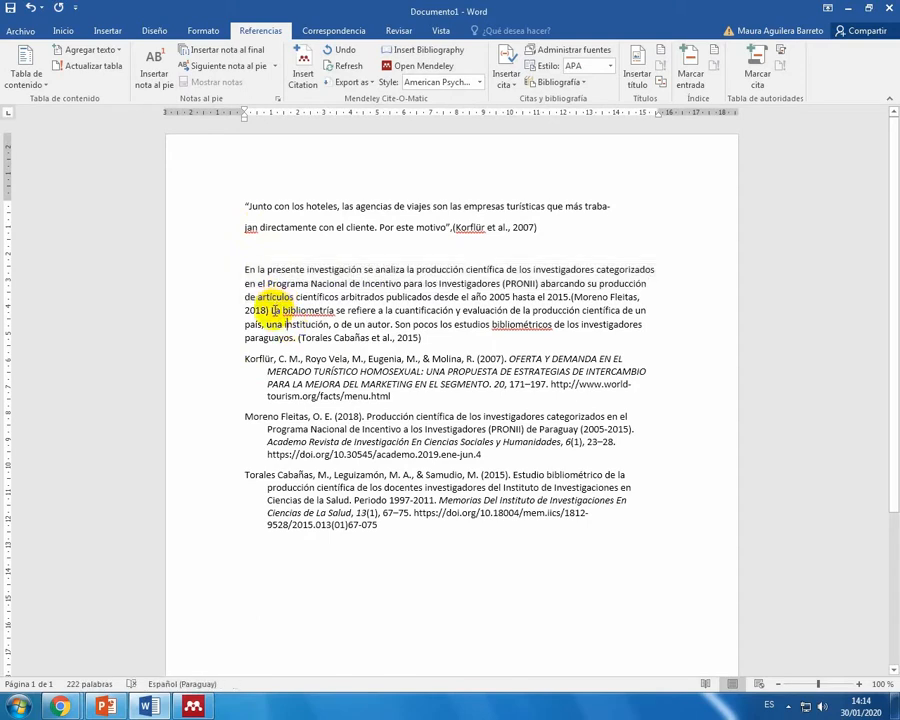
pyautogui.moveTo(245, 270); pyautogui.dragTo(566, 297)
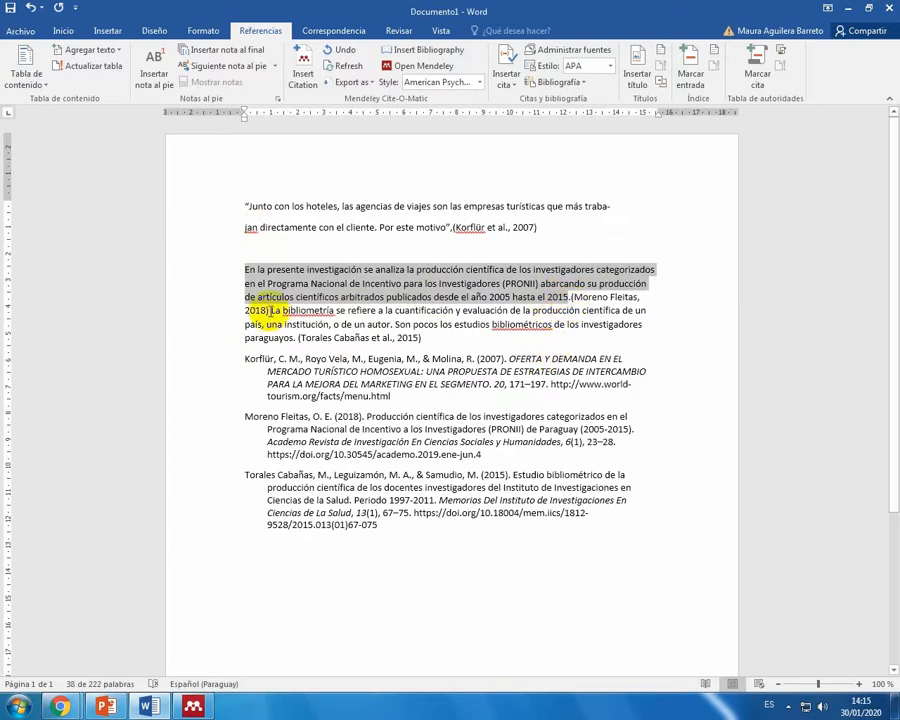
pyautogui.click(270, 310)
pyautogui.press('Return')
# Step: Indent the whole "En la presente investigación" paragraph about 1 cm from the left margin as a block quotation
pyautogui.click(246, 271)
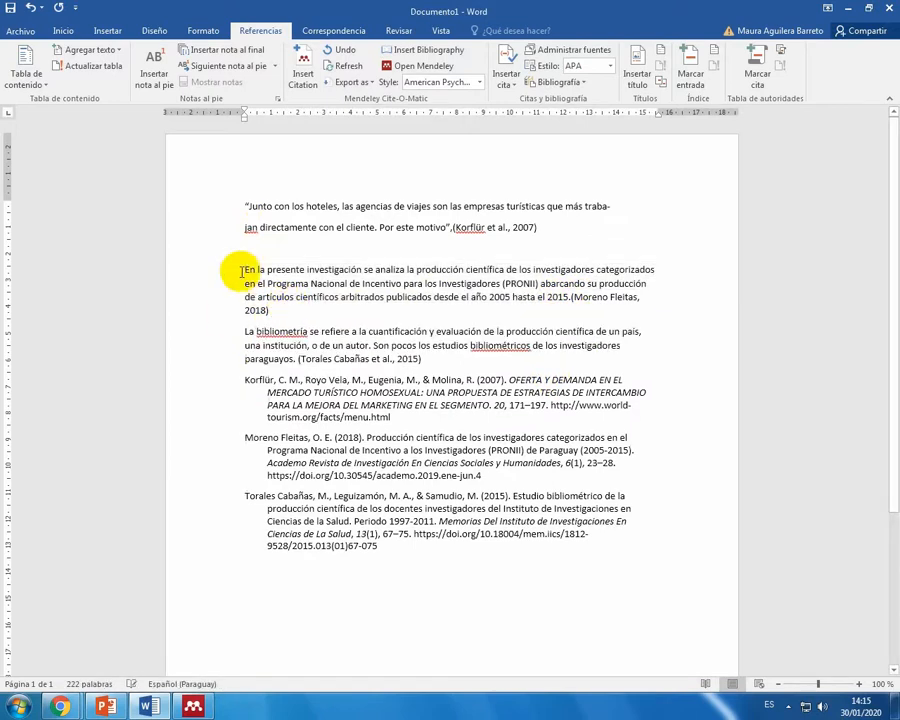
pyautogui.moveTo(246, 119); pyautogui.dragTo(270, 120)
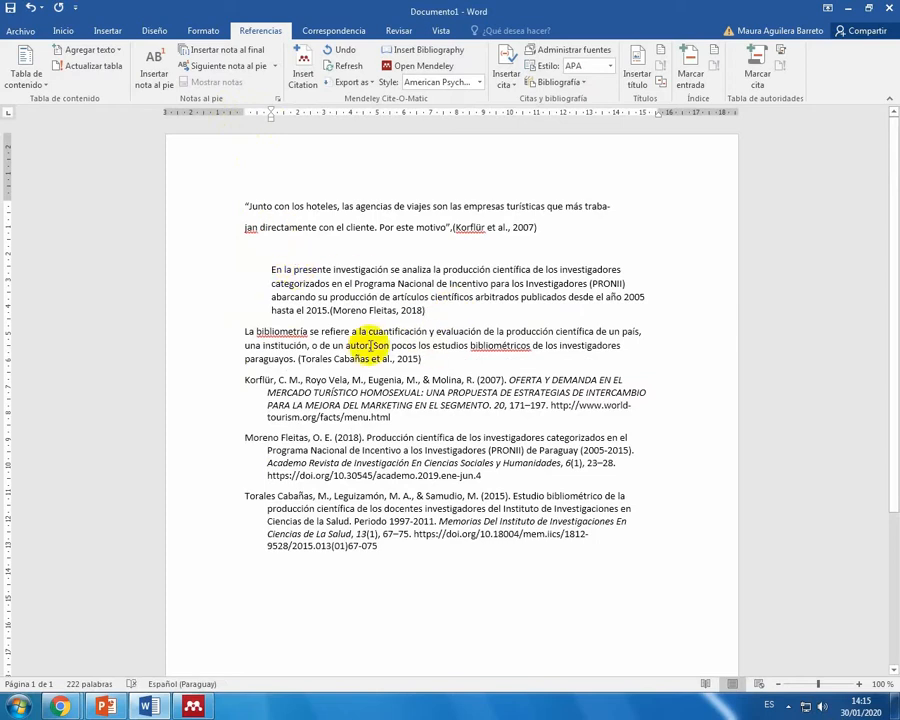
pyautogui.click(340, 360)
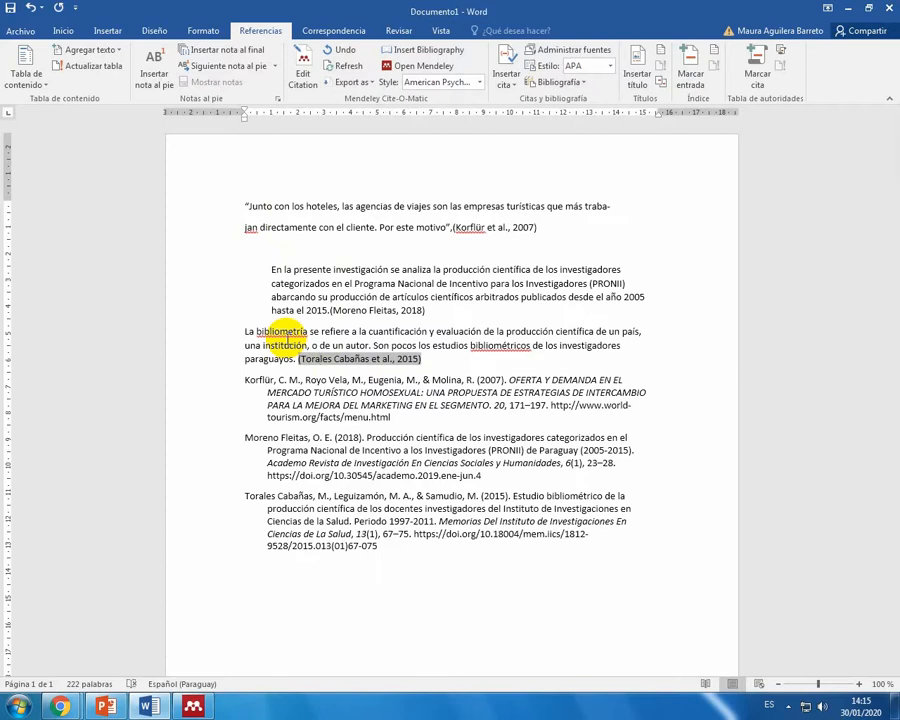
# Step: Switch to Chrome and open the SciELO website in a new tab
pyautogui.click(847, 10)
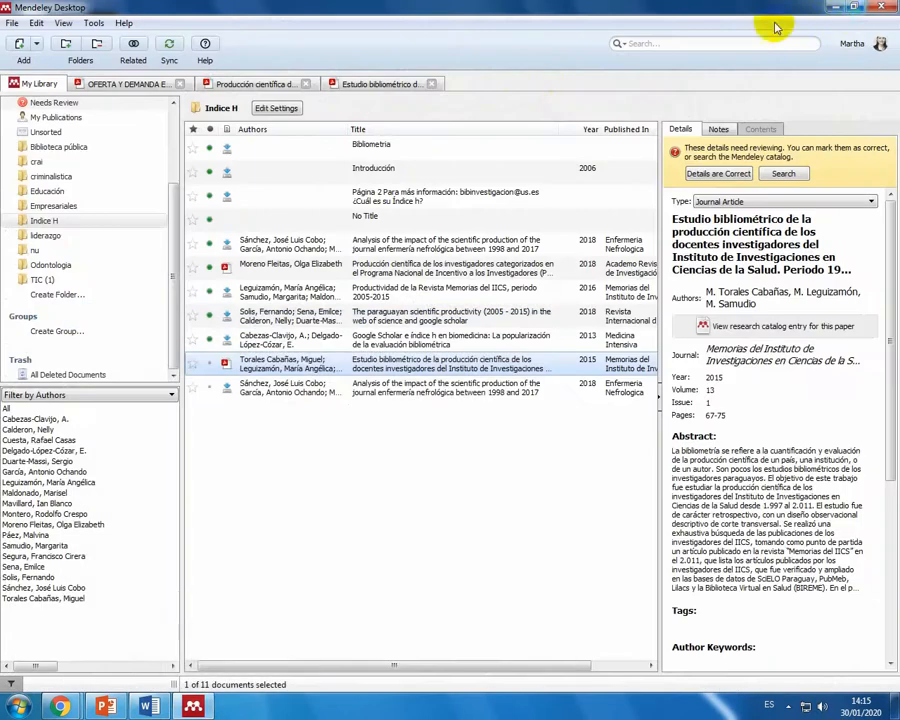
pyautogui.click(846, 9)
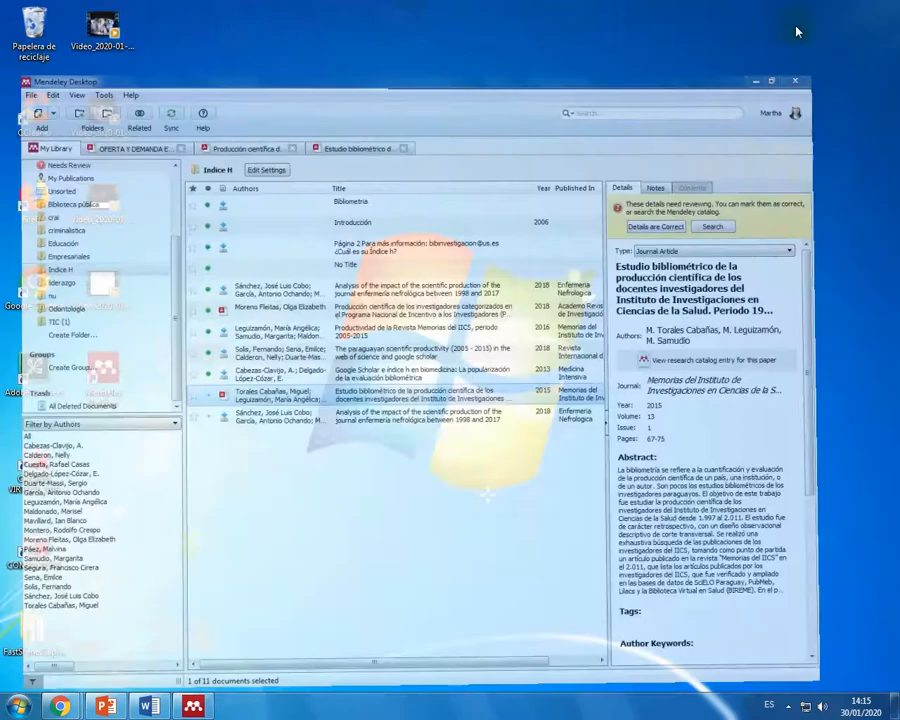
pyautogui.moveTo(77, 703)
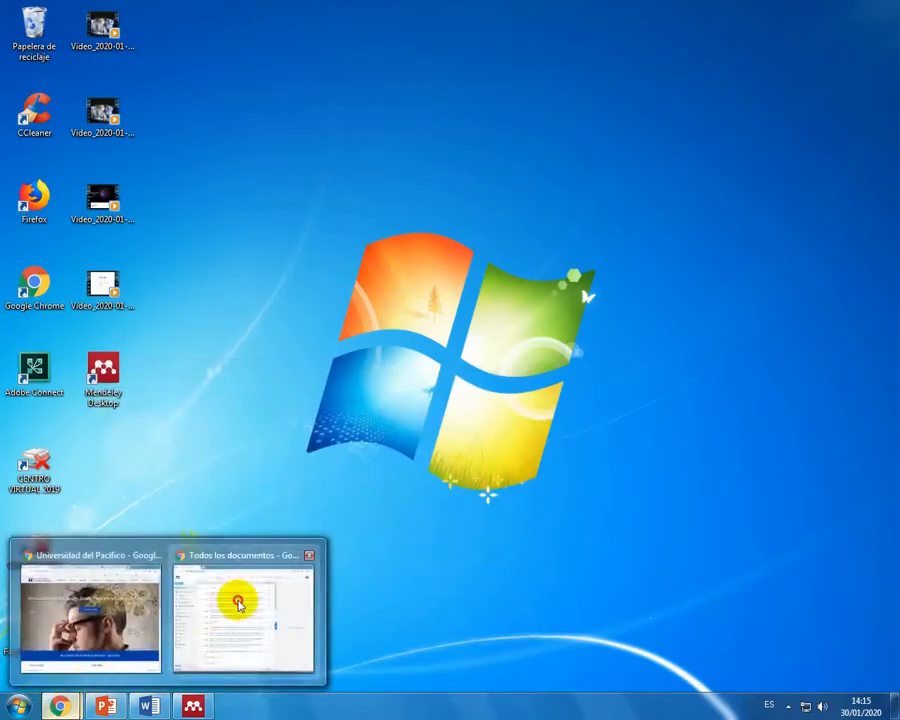
pyautogui.click(237, 600)
pyautogui.click(189, 12)
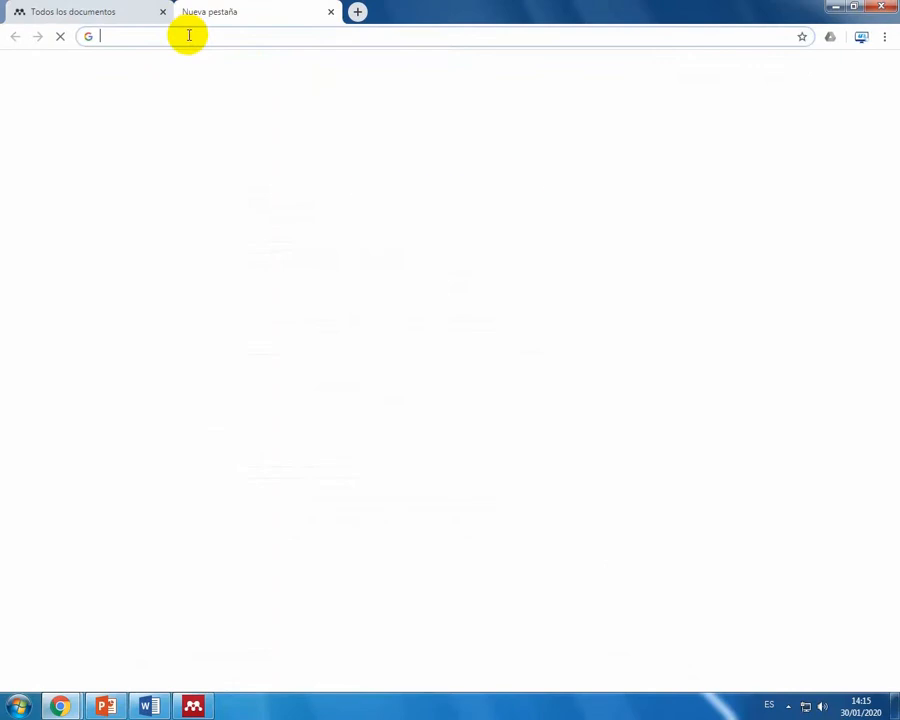
pyautogui.write('di')
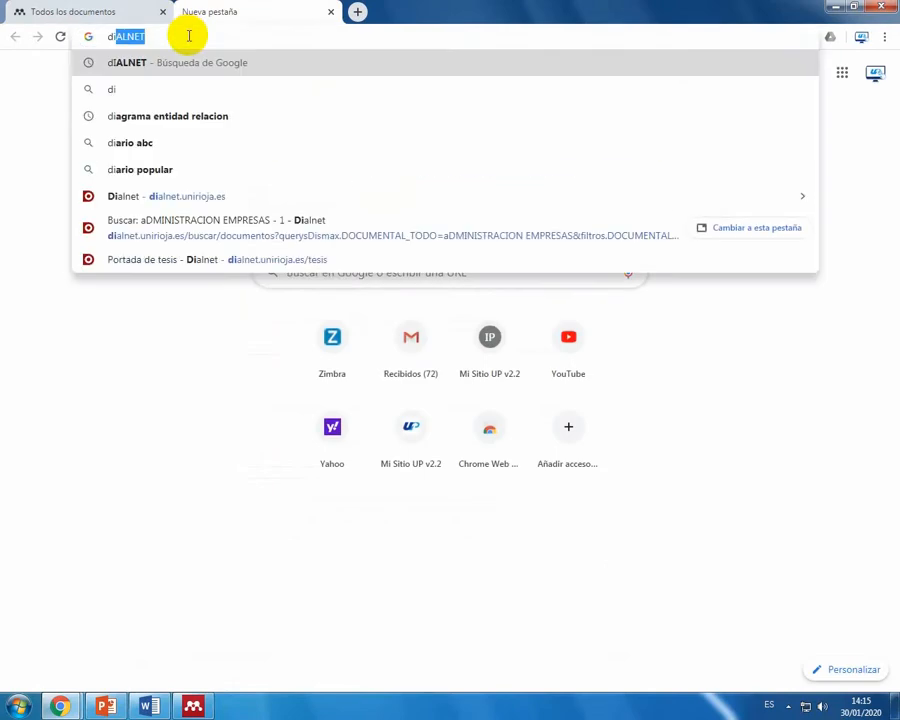
pyautogui.press('BackSpace')
pyautogui.press('BackSpace')
pyautogui.press('BackSpace')
pyautogui.write('scielo')
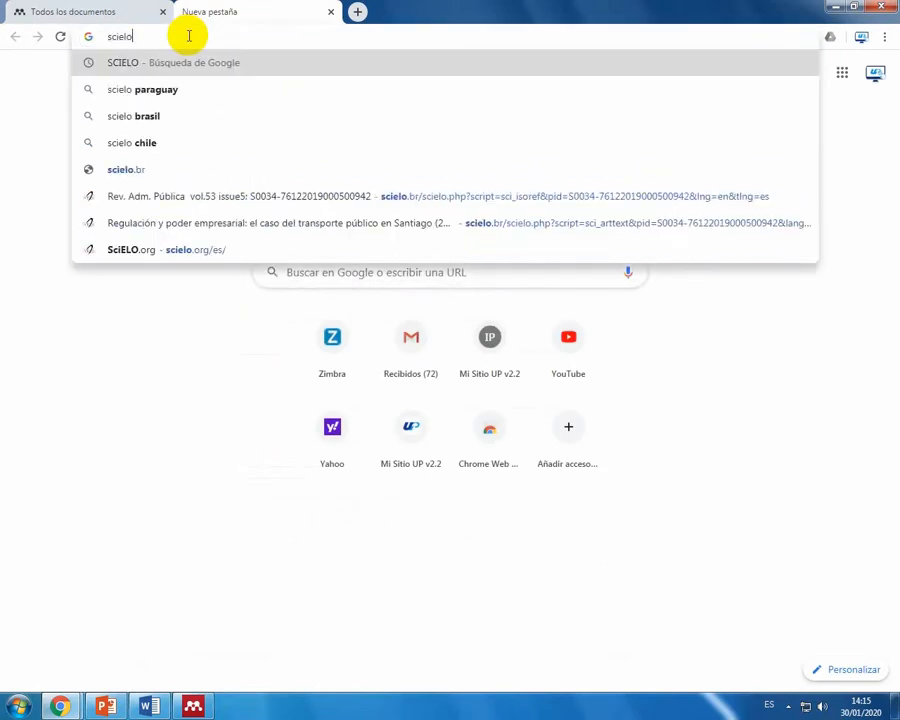
pyautogui.press('Return')
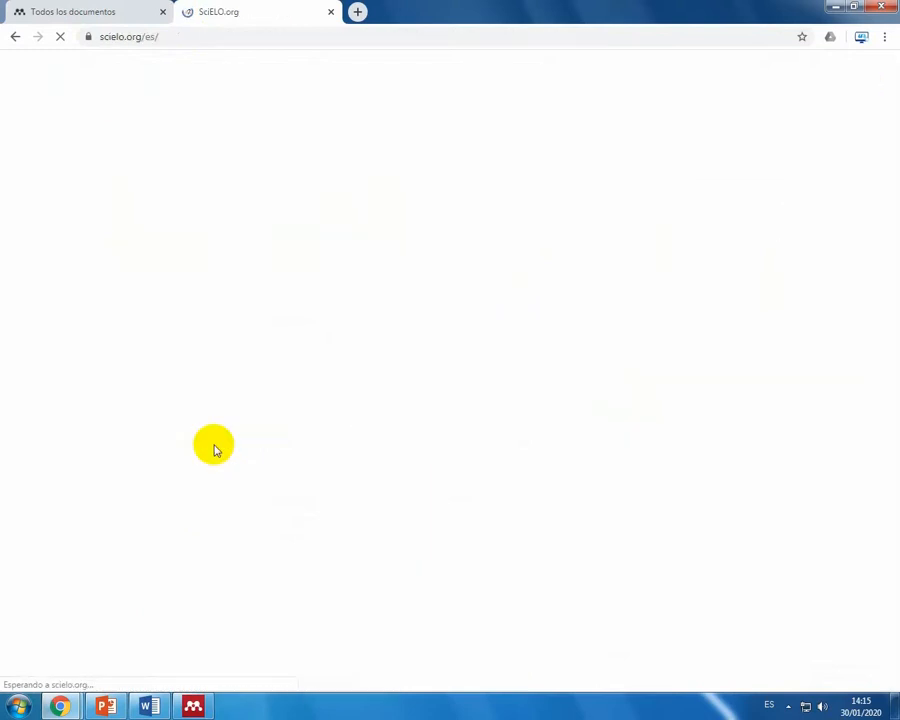
# Step: Search SciELO for articles on ADMINISTRACION EMPRESARIAL
pyautogui.click(265, 306)
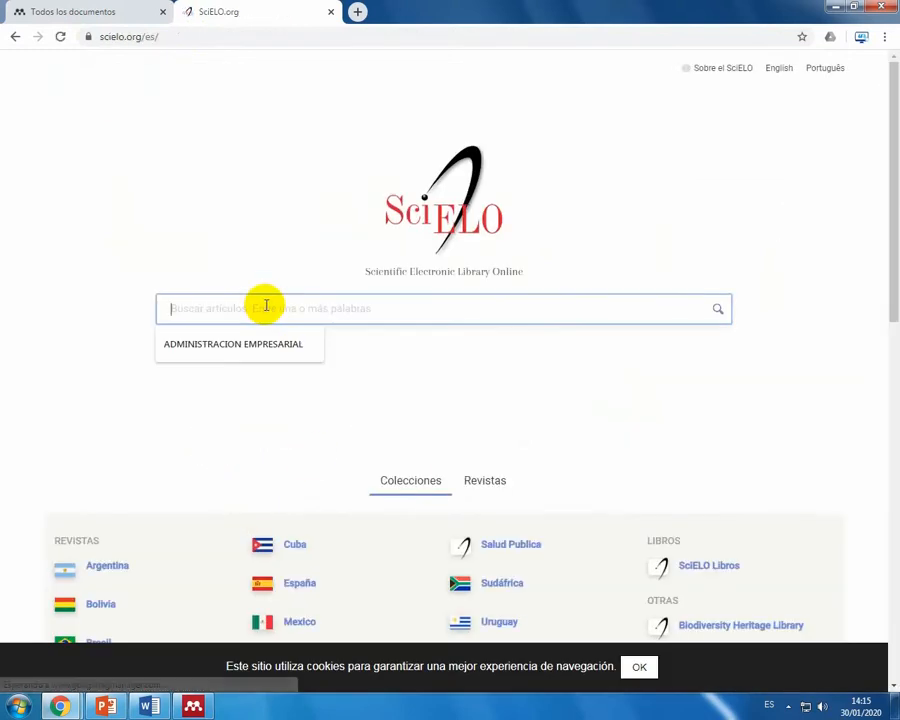
pyautogui.click(287, 343)
pyautogui.click(718, 310)
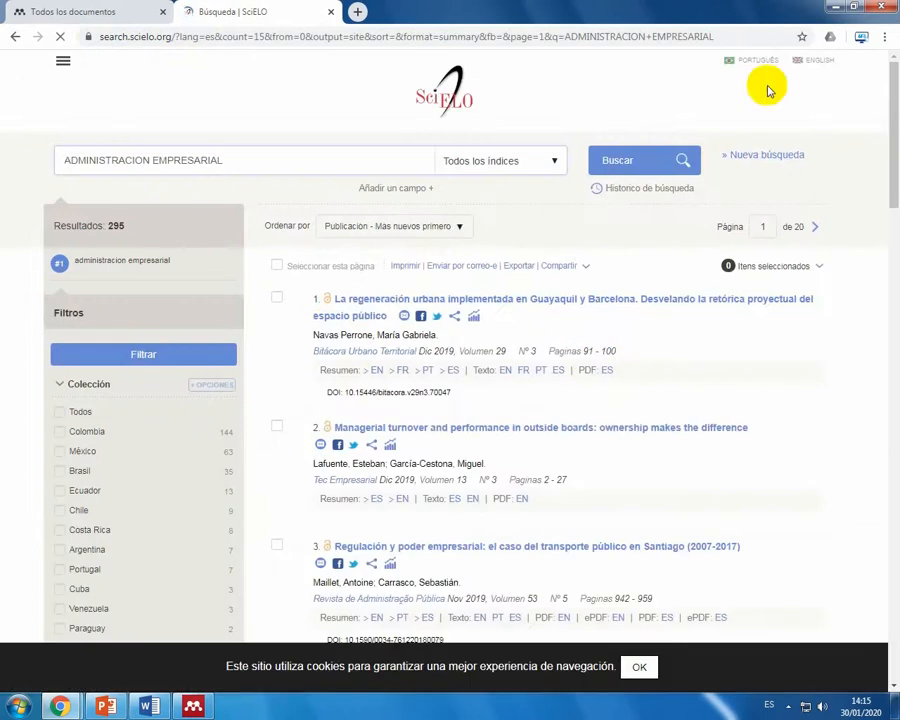
# Step: Create a new folder named Empresariales on the desktop
pyautogui.click(834, 7)
pyautogui.rightClick(374, 268)
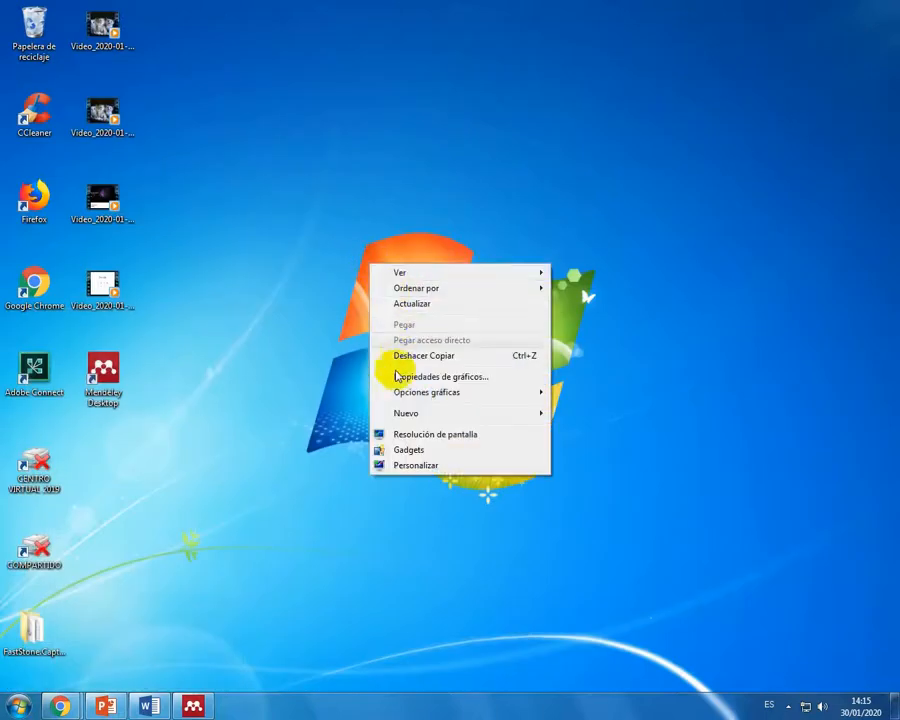
pyautogui.moveTo(540, 412)
pyautogui.click(585, 413)
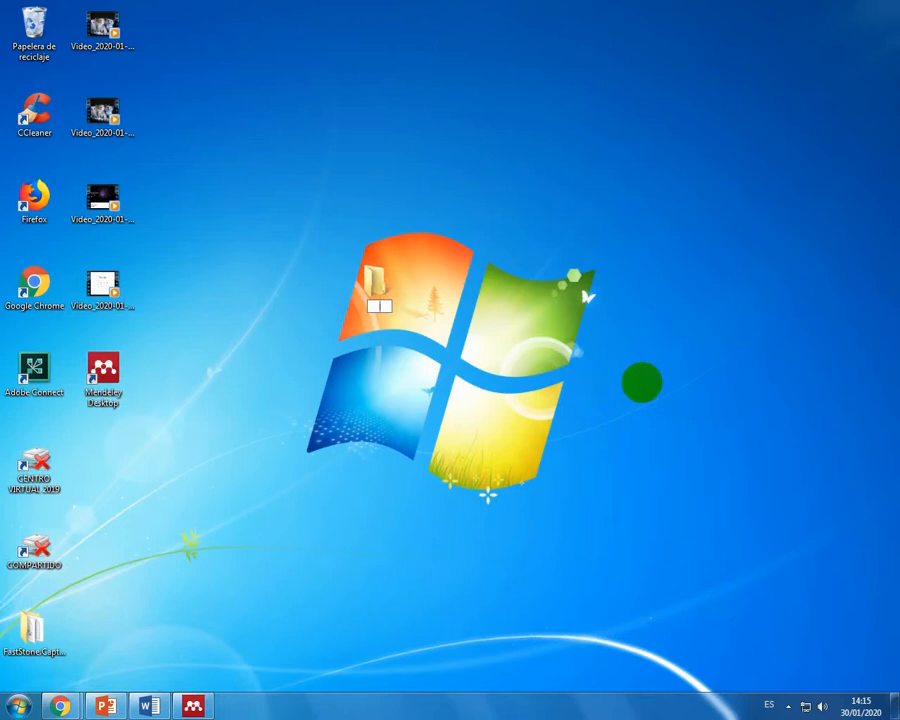
pyautogui.write('Empresarial')
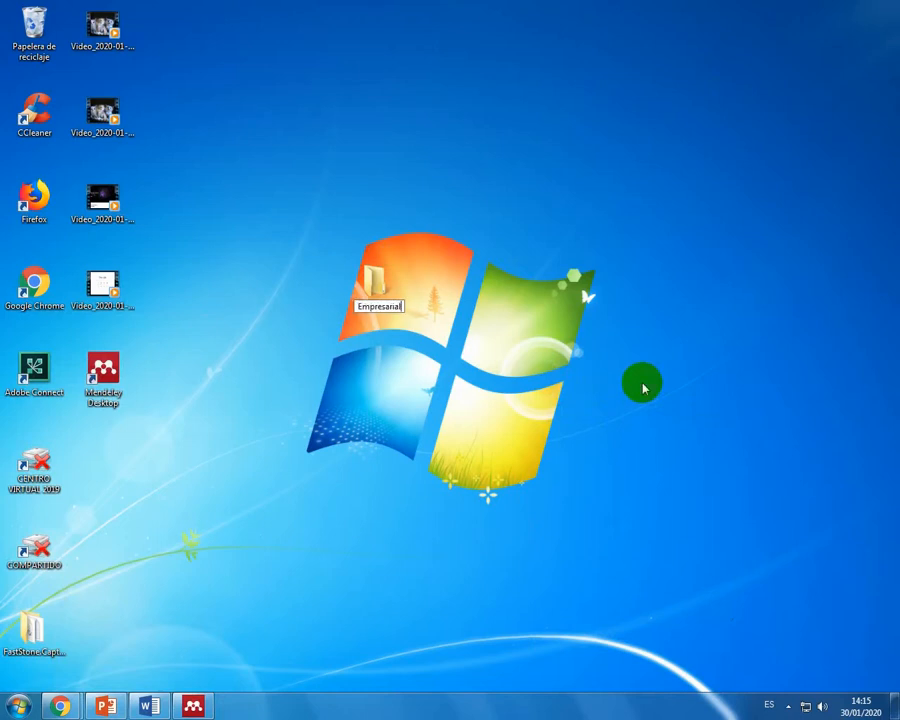
pyautogui.write('es')
pyautogui.press('Return')
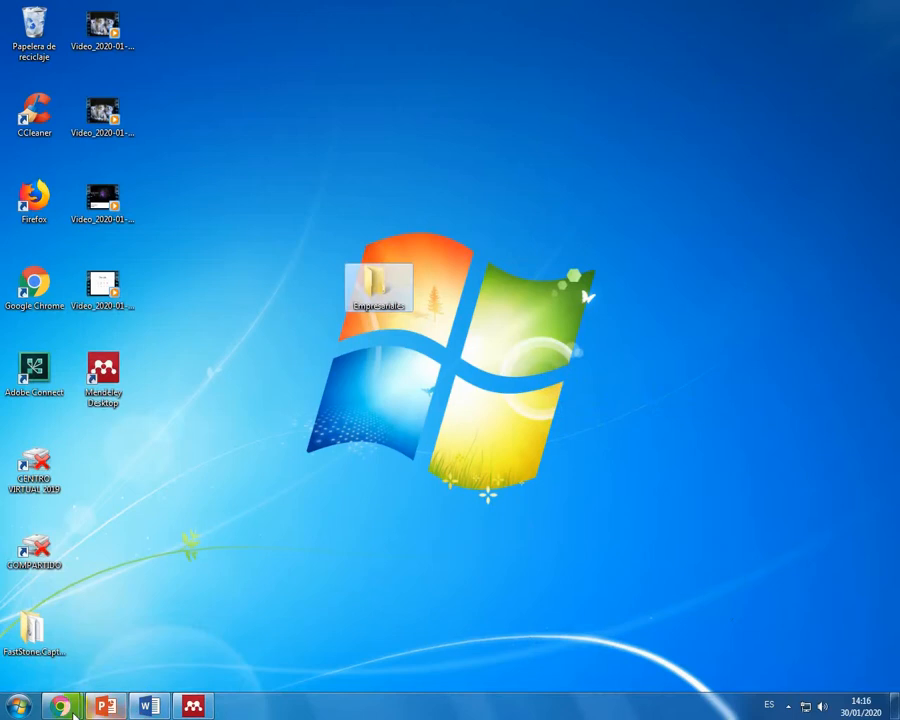
# Step: Return to the SciELO results in Chrome and open the Spanish PDF of the first article, on urban regeneration in Guayaquil and Barcelona
pyautogui.moveTo(60, 704)
pyautogui.click(227, 619)
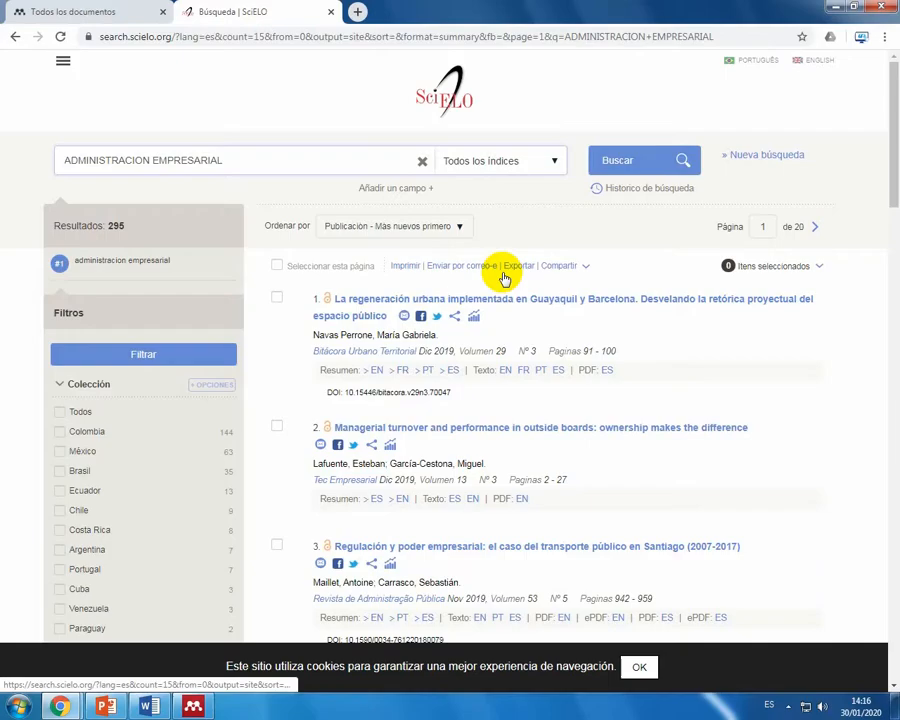
pyautogui.click(452, 298)
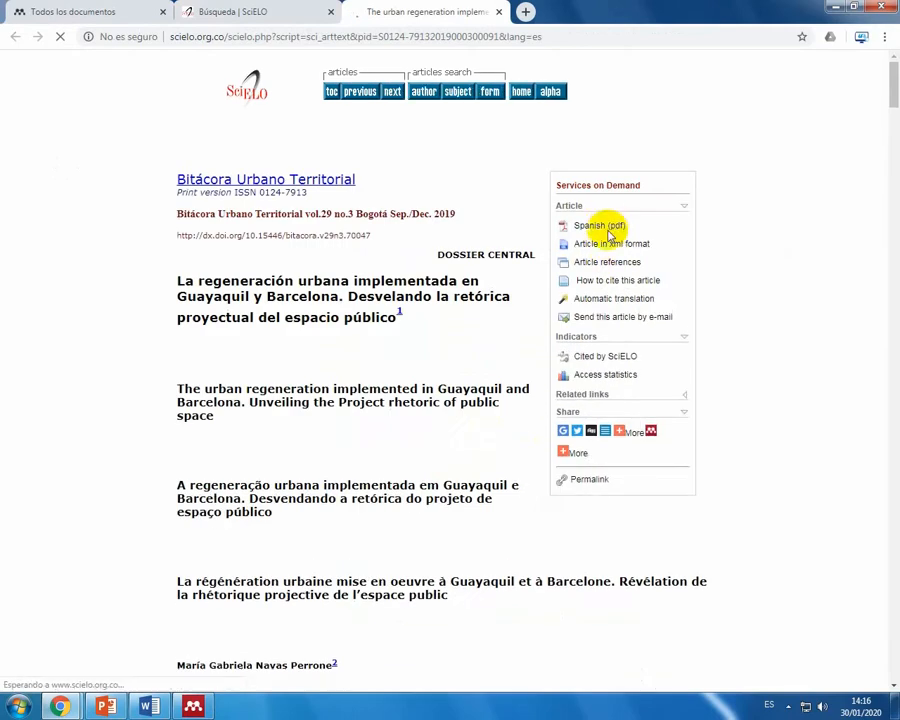
pyautogui.click(613, 226)
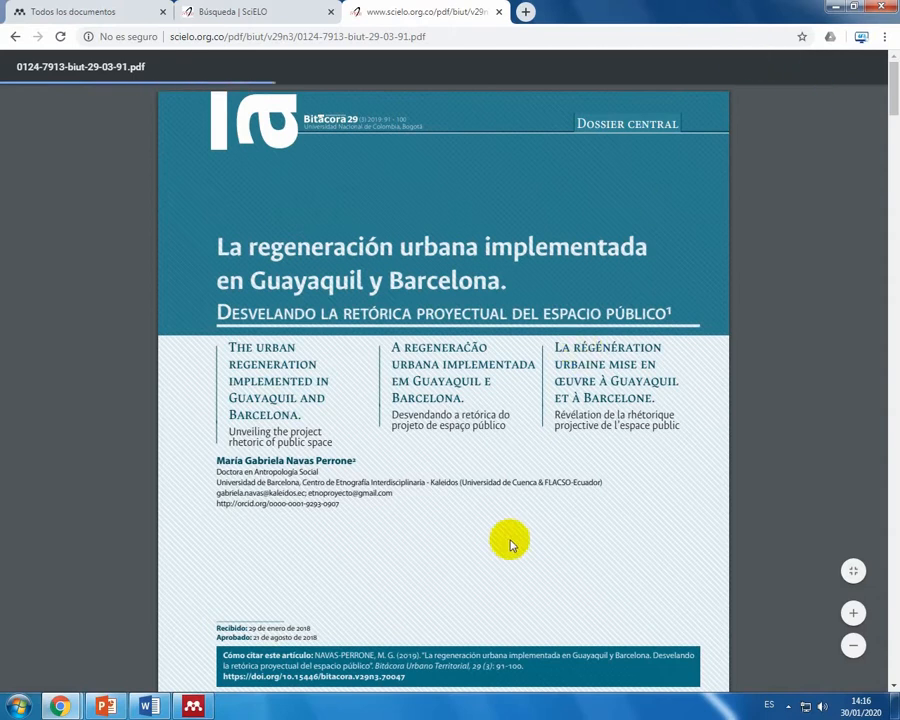
pyautogui.scroll(-7, 505, 522)
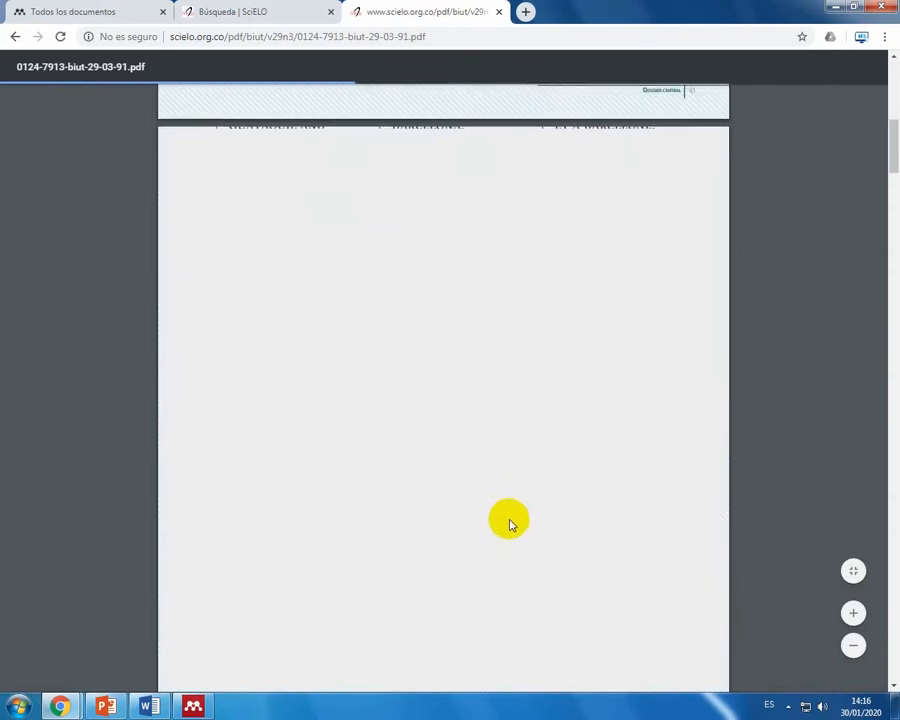
pyautogui.scroll(5, 507, 520)
pyautogui.scroll(2, 509, 522)
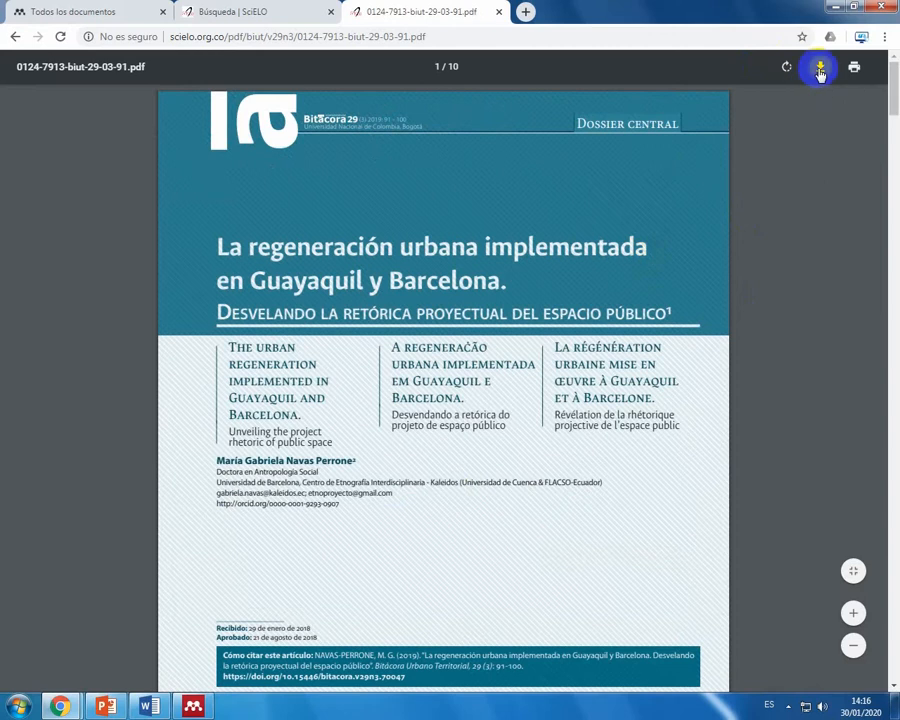
# Step: Download the article PDF into the desktop folder Empresariales under the name Administracion Empresa
pyautogui.click(820, 67)
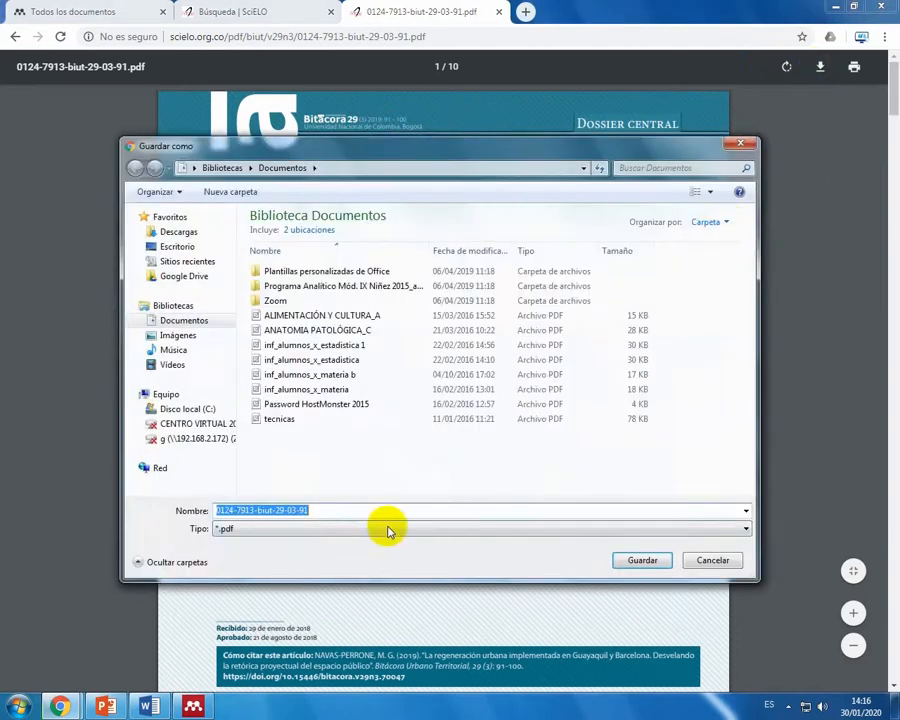
pyautogui.write('Administracion Empresa')
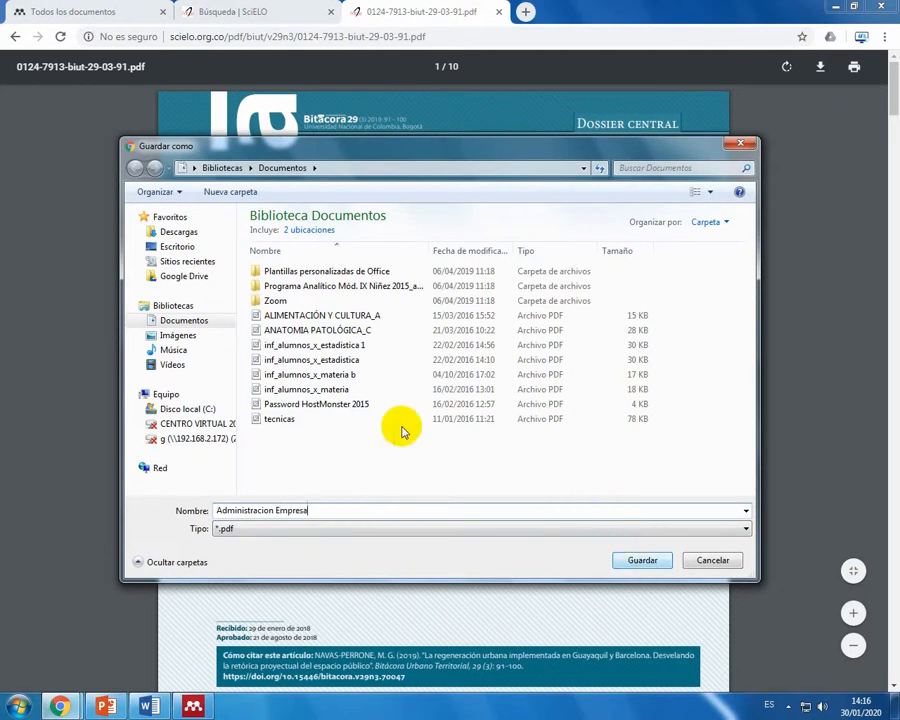
pyautogui.click(182, 246)
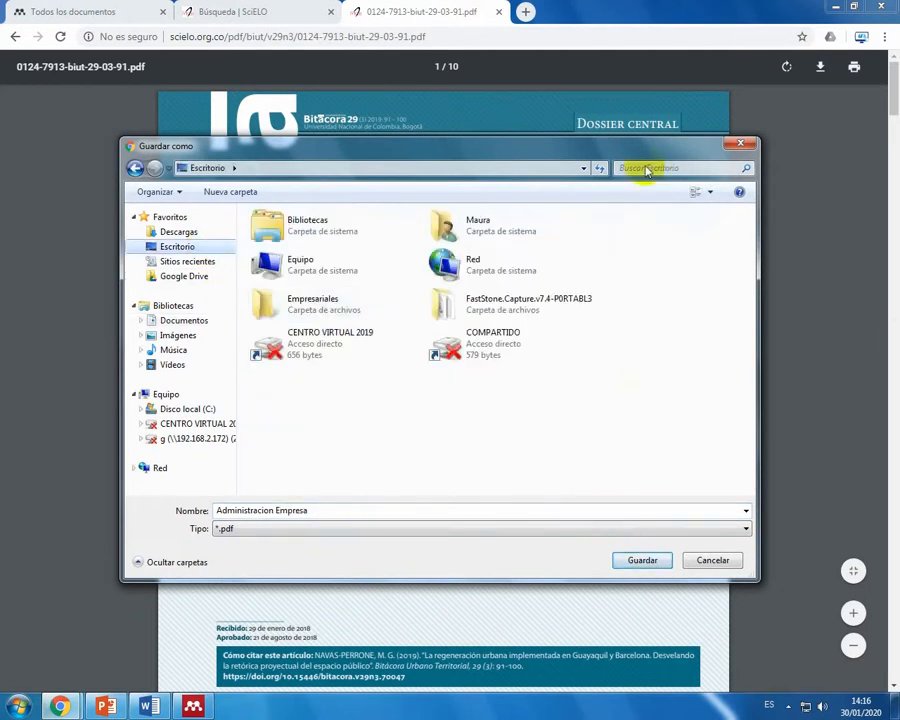
pyautogui.click(334, 301)
pyautogui.click(645, 562)
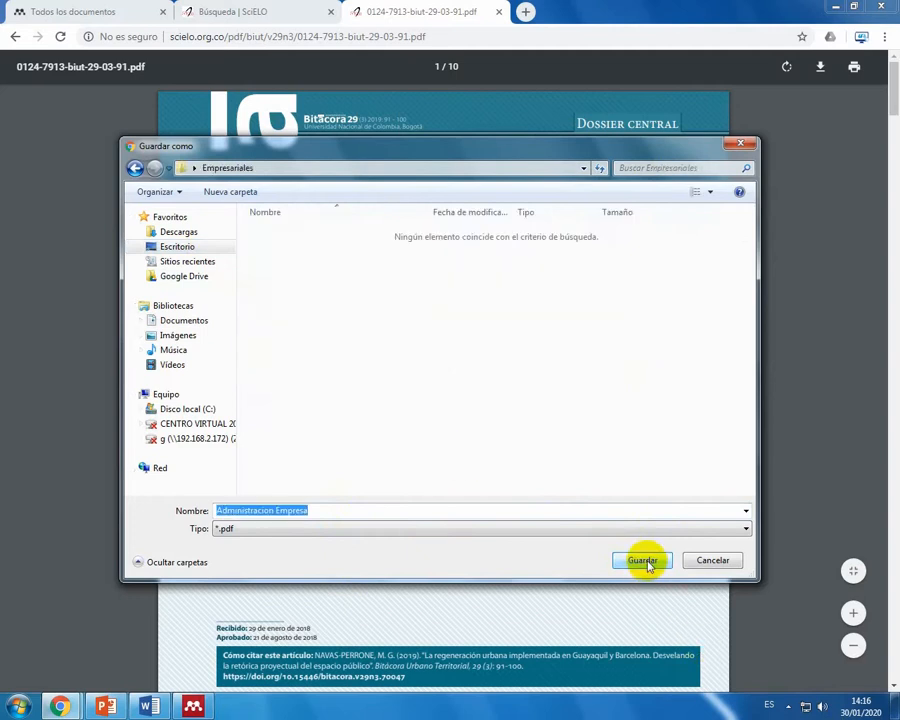
pyautogui.click(645, 562)
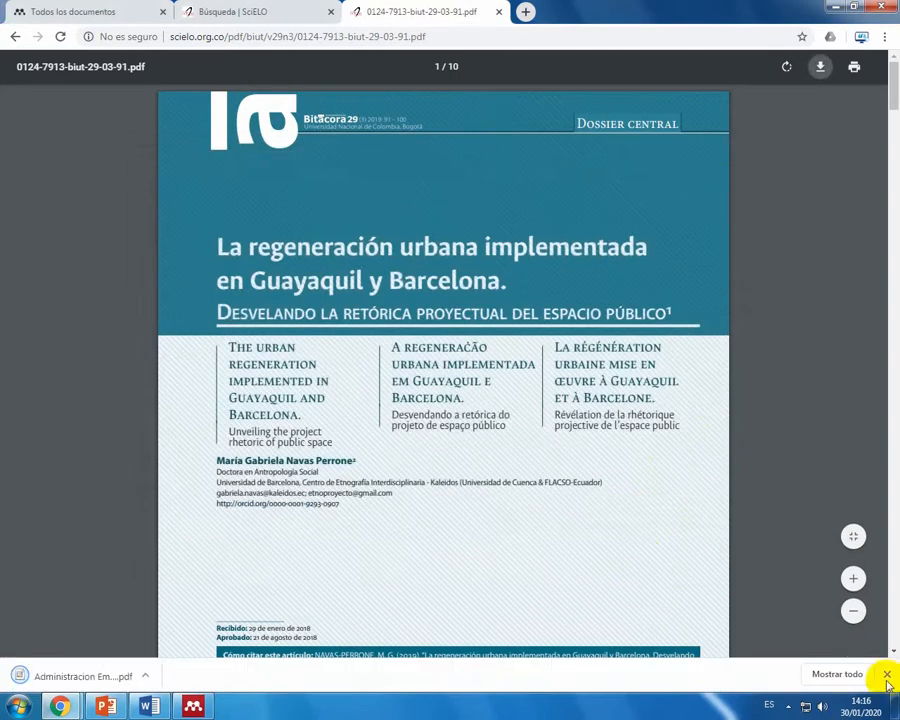
pyautogui.click(888, 678)
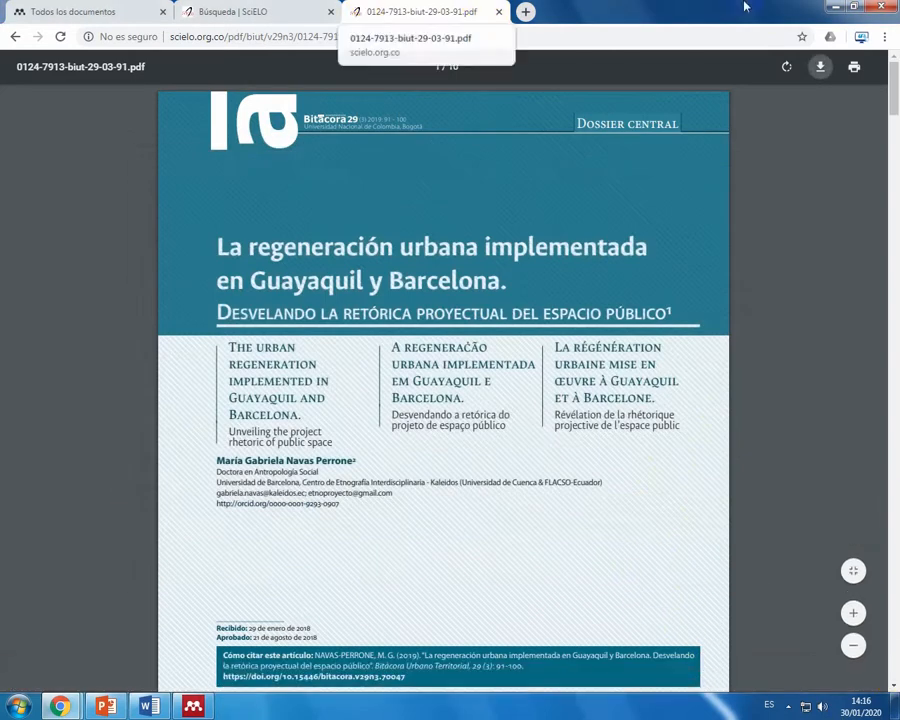
# Step: Switch to Mendeley Desktop, show the Empresariales collection and close the three open article tabs
pyautogui.click(834, 12)
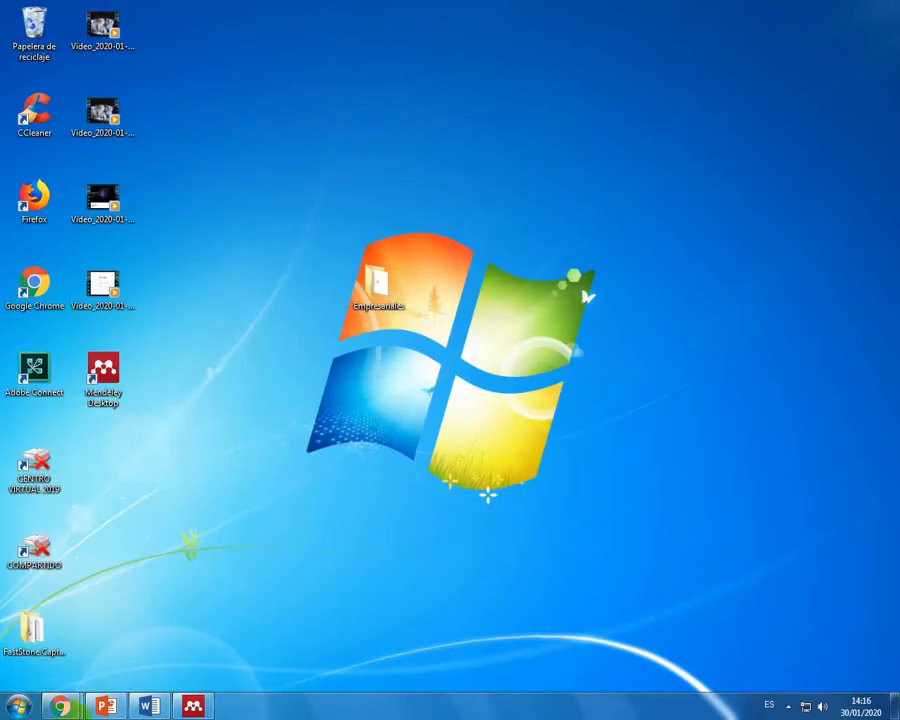
pyautogui.click(193, 707)
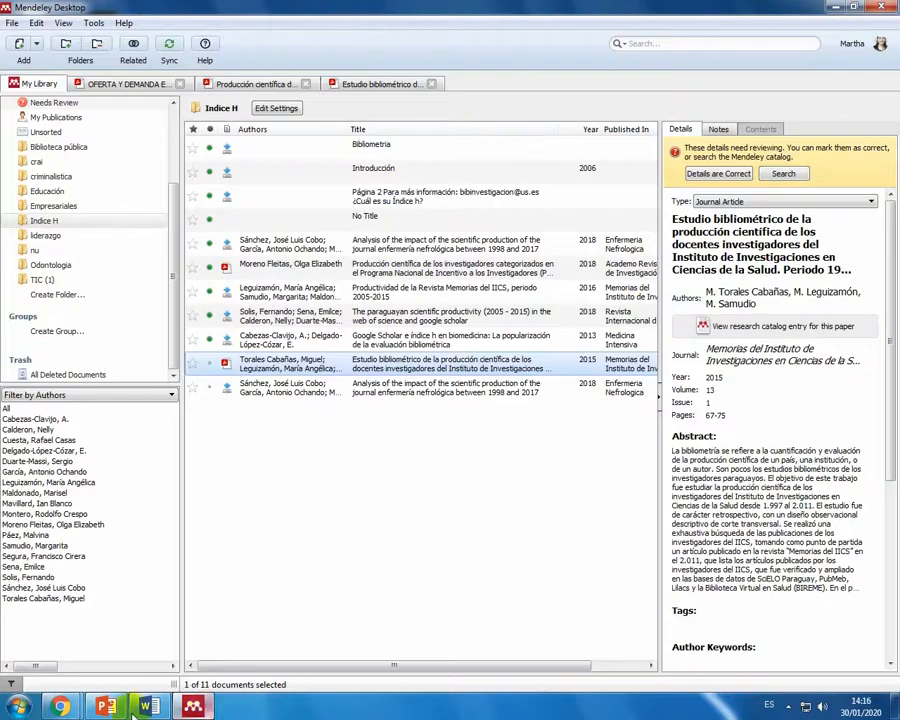
pyautogui.click(195, 708)
pyautogui.click(200, 708)
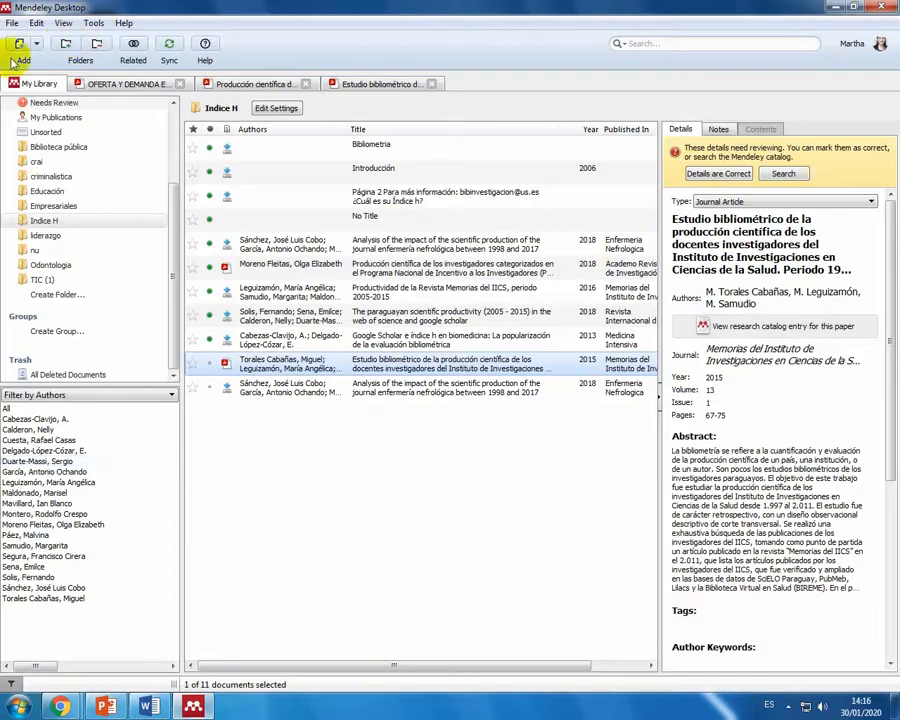
pyautogui.click(50, 207)
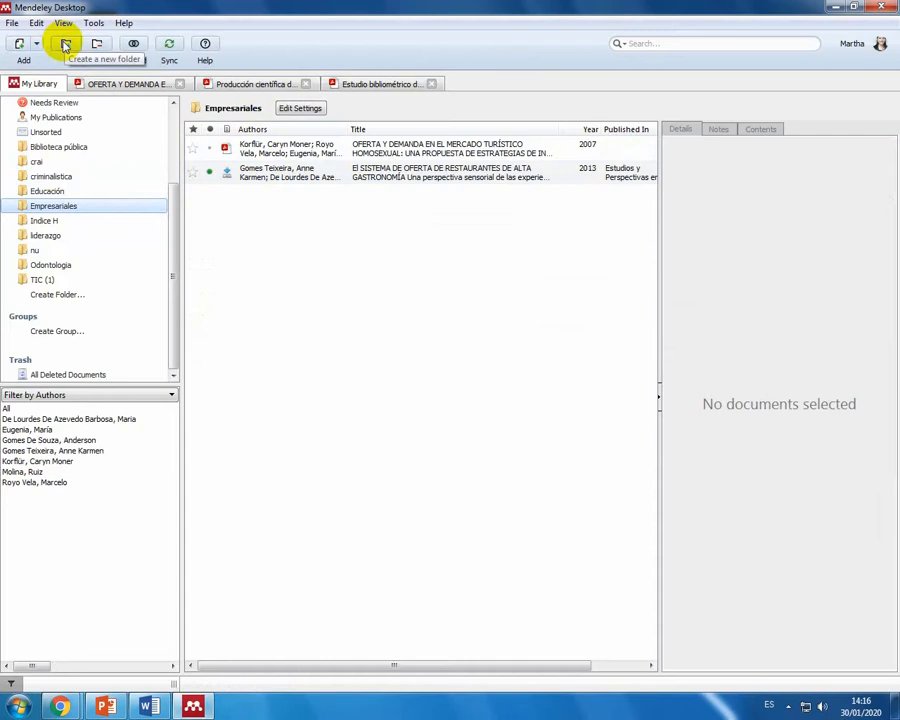
pyautogui.click(431, 84)
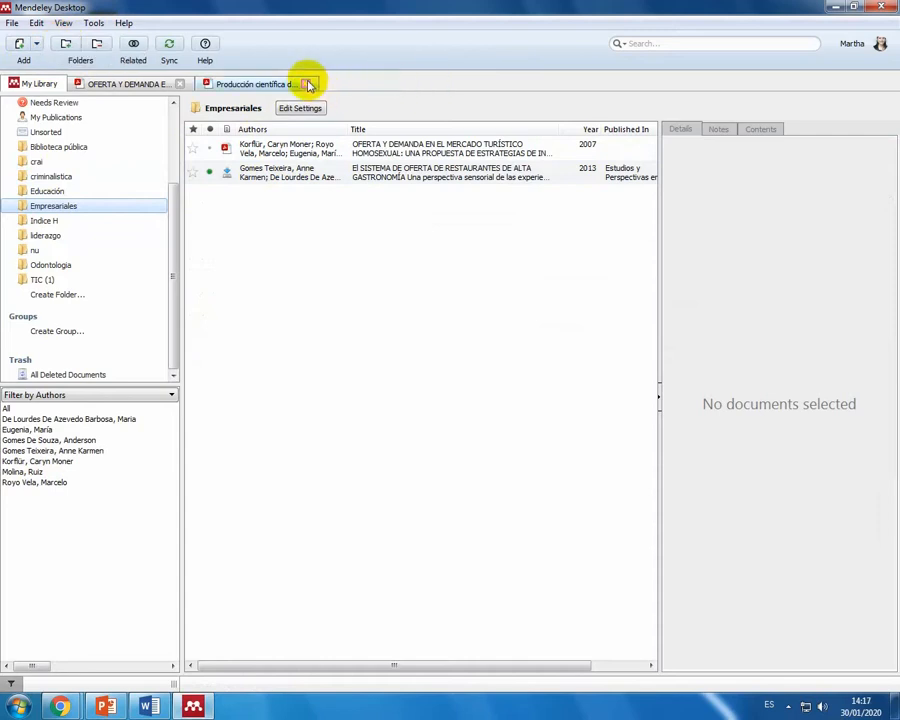
pyautogui.click(306, 84)
pyautogui.click(179, 84)
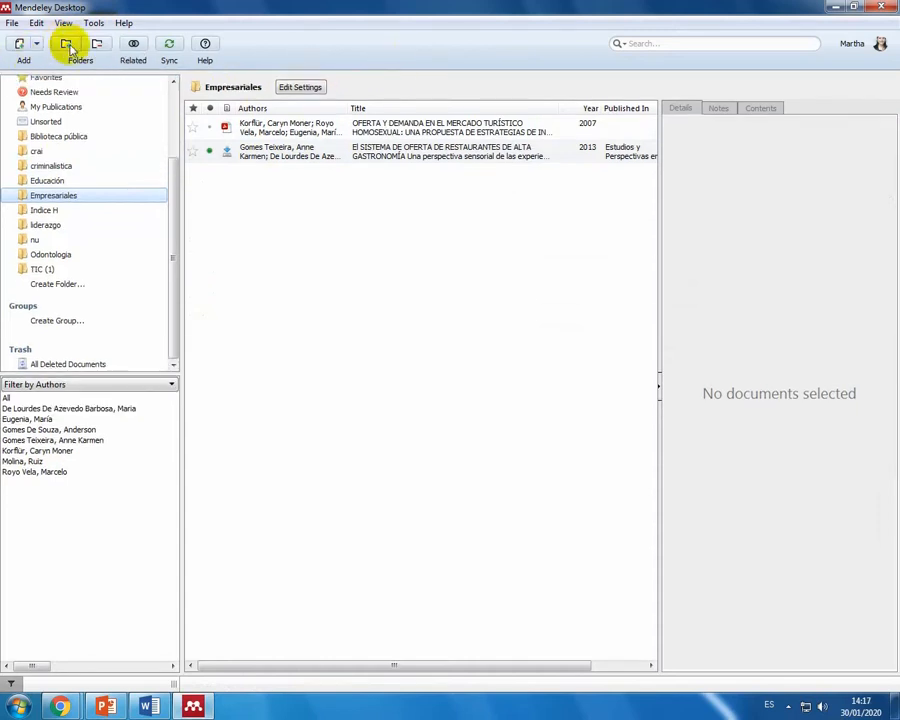
# Step: Add the Administracion Empresa PDF from the desktop folder Empresariales to the collection and review its imported details
pyautogui.click(19, 44)
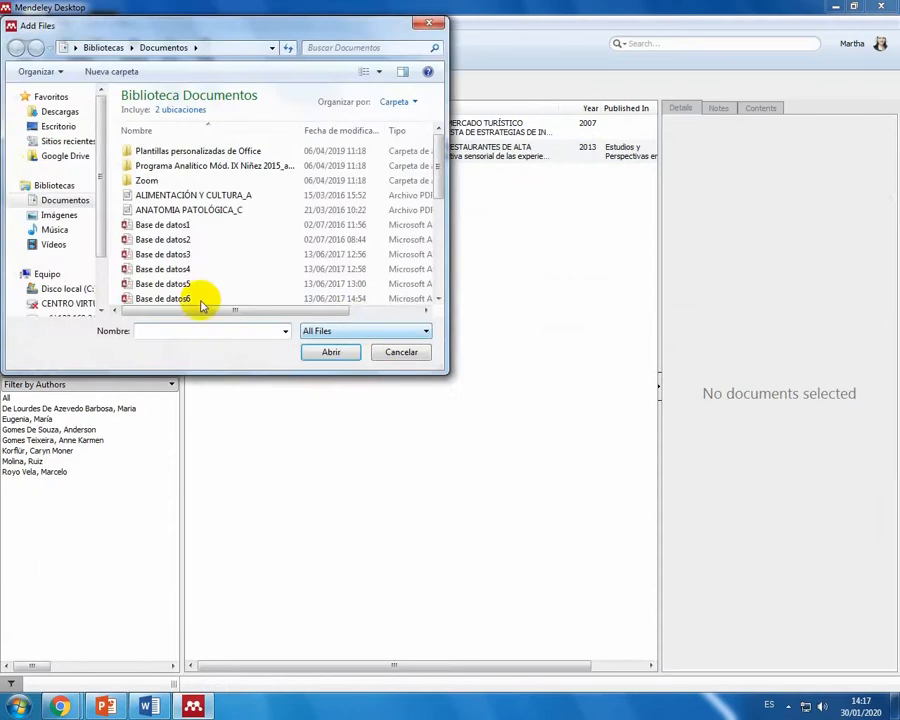
pyautogui.click(36, 129)
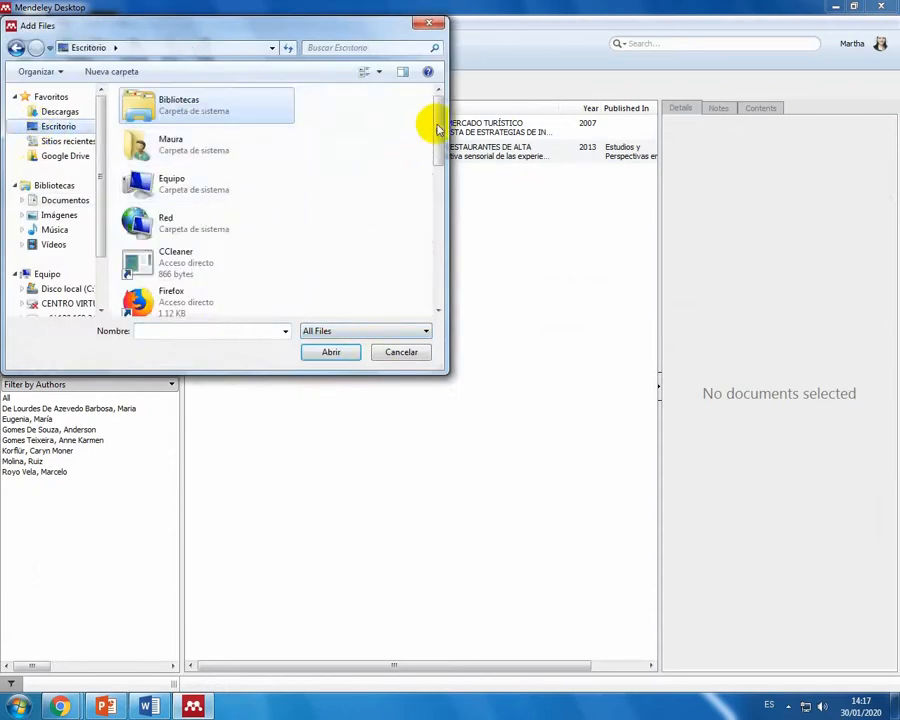
pyautogui.moveTo(437, 124); pyautogui.dragTo(431, 178)
pyautogui.scroll(-3, 335, 194)
pyautogui.doubleClick(193, 122)
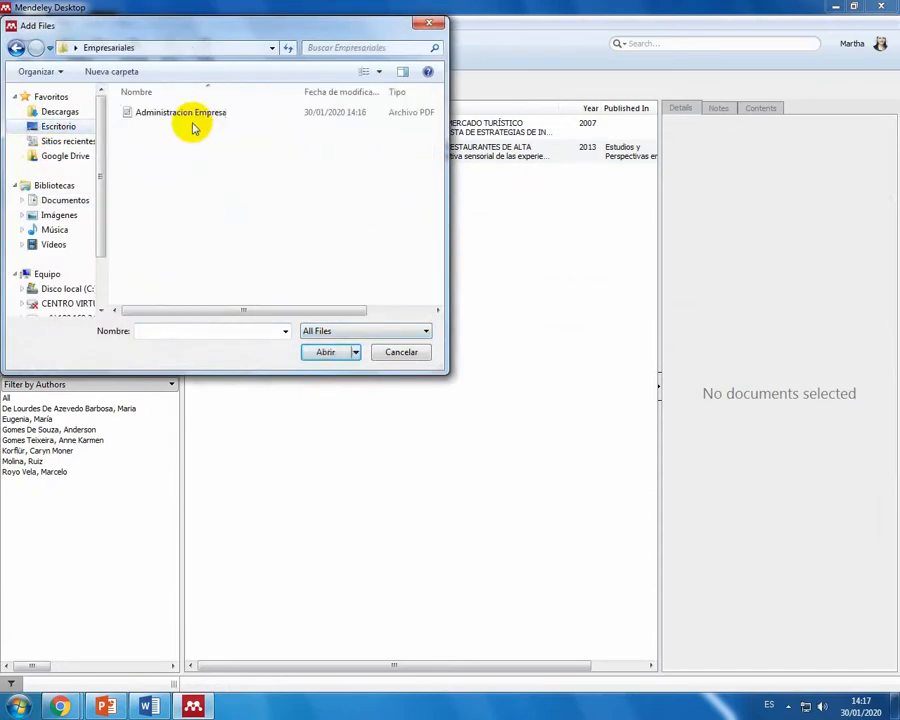
pyautogui.click(190, 113)
pyautogui.click(325, 352)
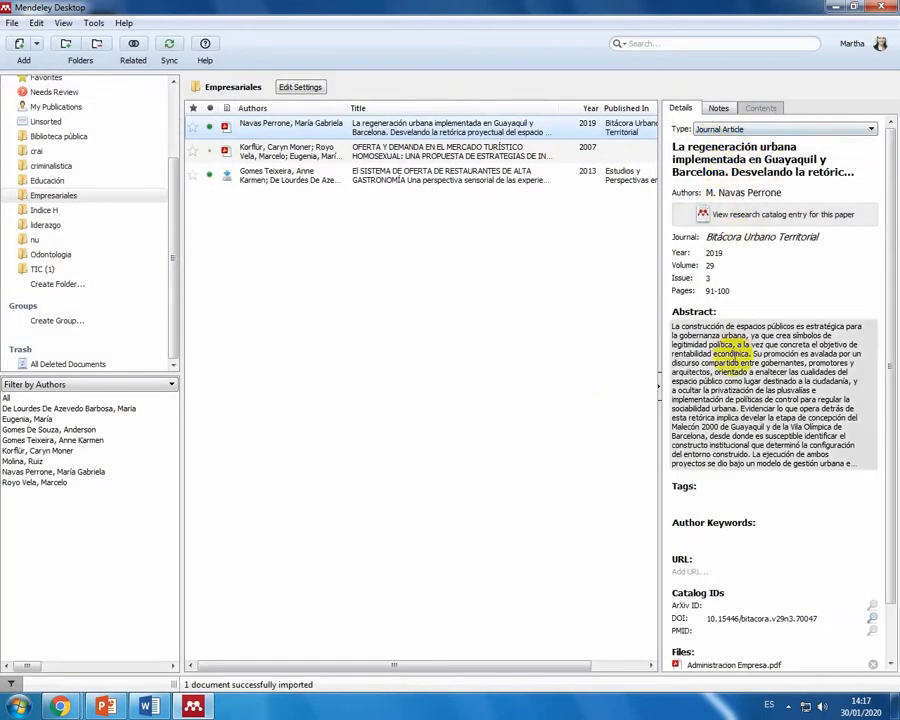
pyautogui.scroll(-2, 745, 400)
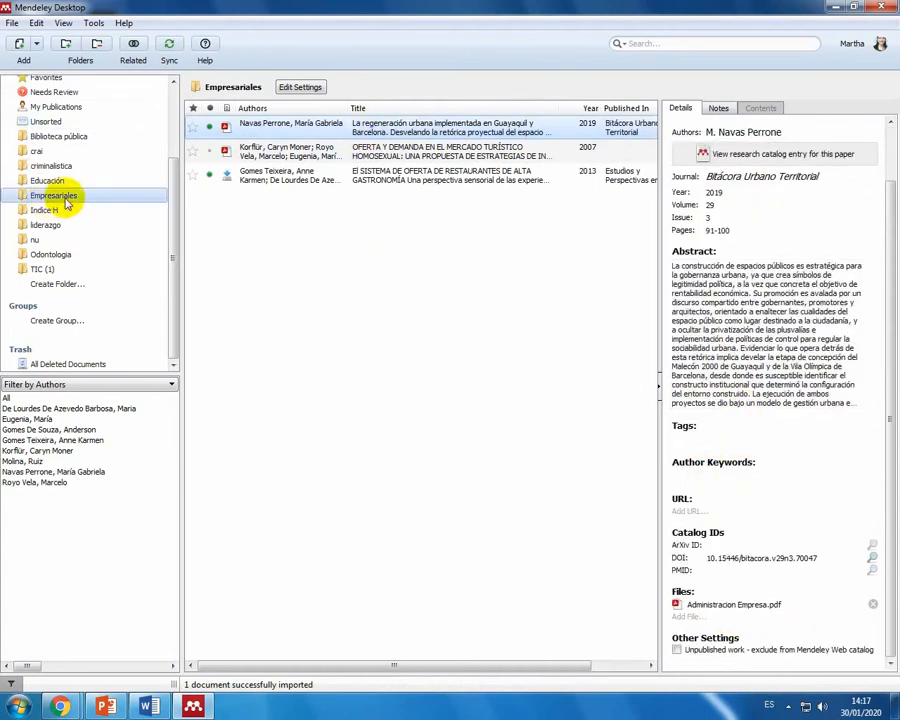
# Step: Switch to the Word document and add an empty paragraph after the cited bibliometría paragraph, above the bibliography
pyautogui.click(149, 705)
pyautogui.scroll(-2, 439, 299)
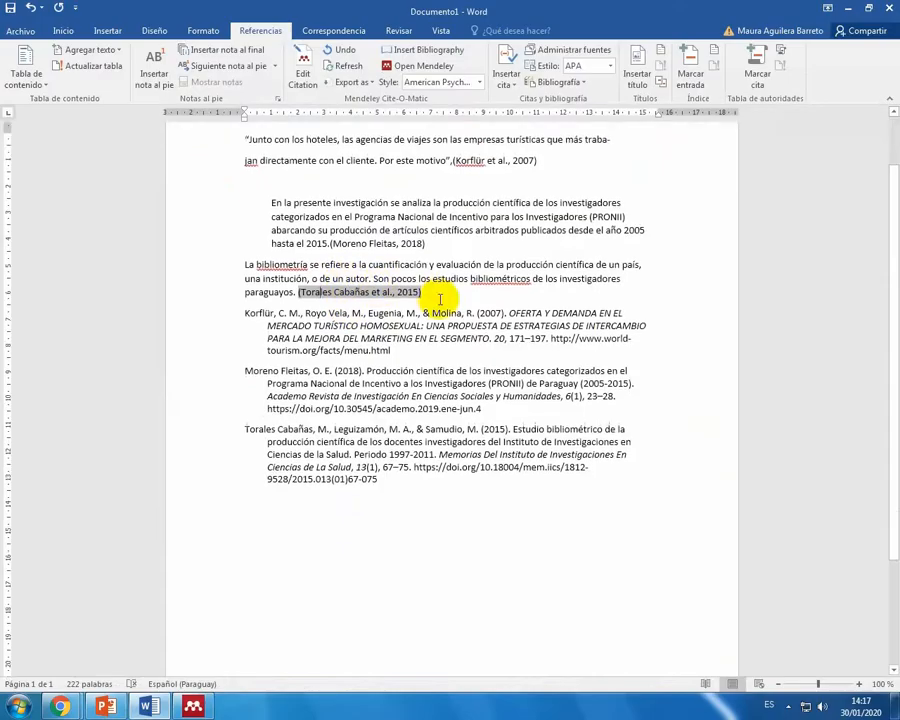
pyautogui.scroll(2, 438, 300)
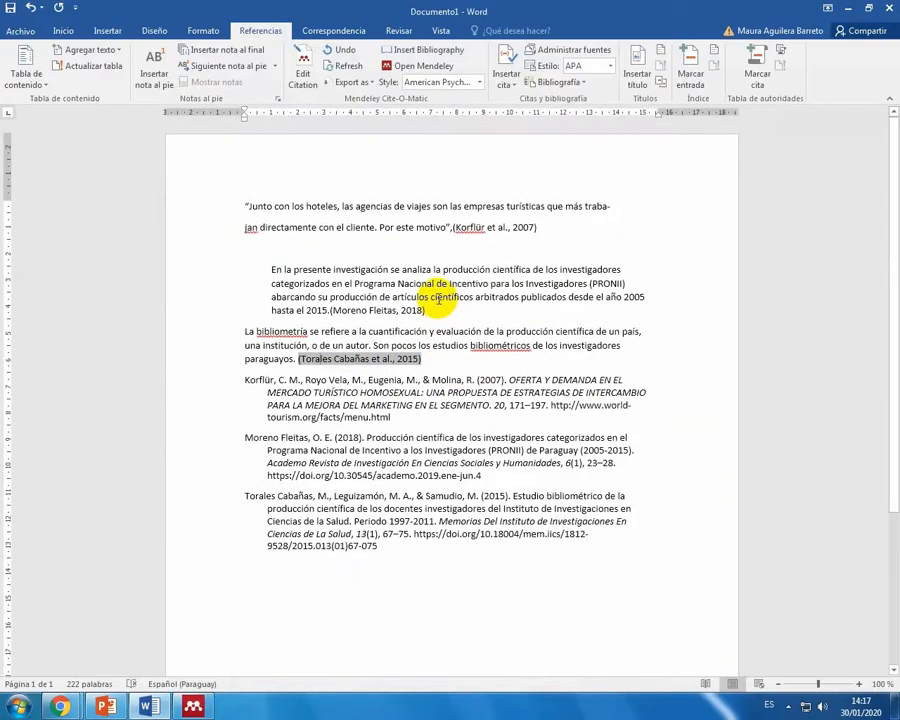
pyautogui.scroll(-3, 438, 298)
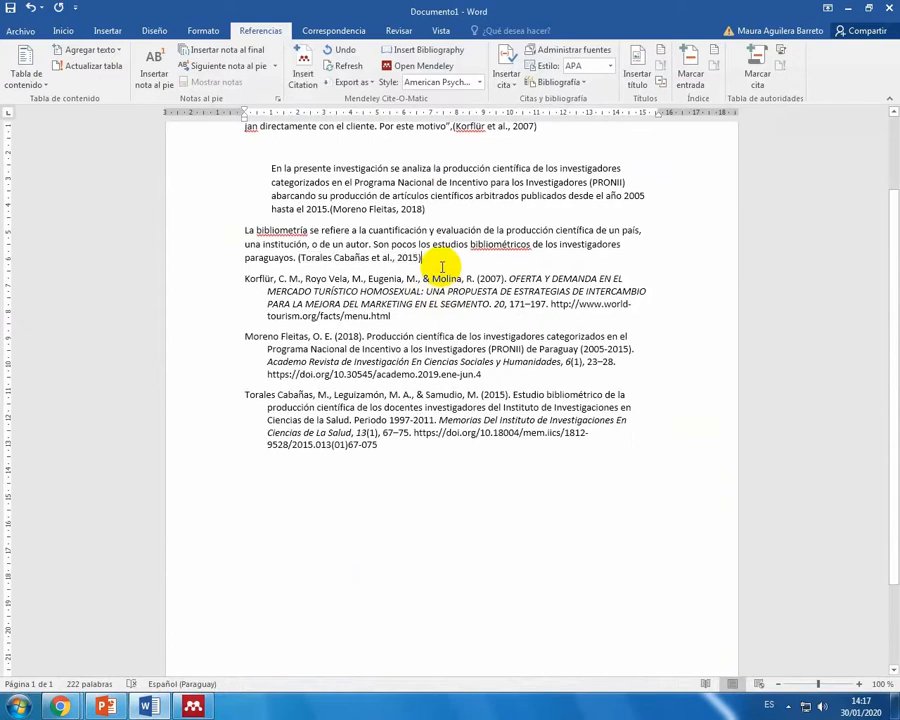
pyautogui.press('Return')
# Step: Start a Mendeley citation in the new paragraph, go to Mendeley and open the 2019 urban regeneration article's PDF
pyautogui.click(303, 70)
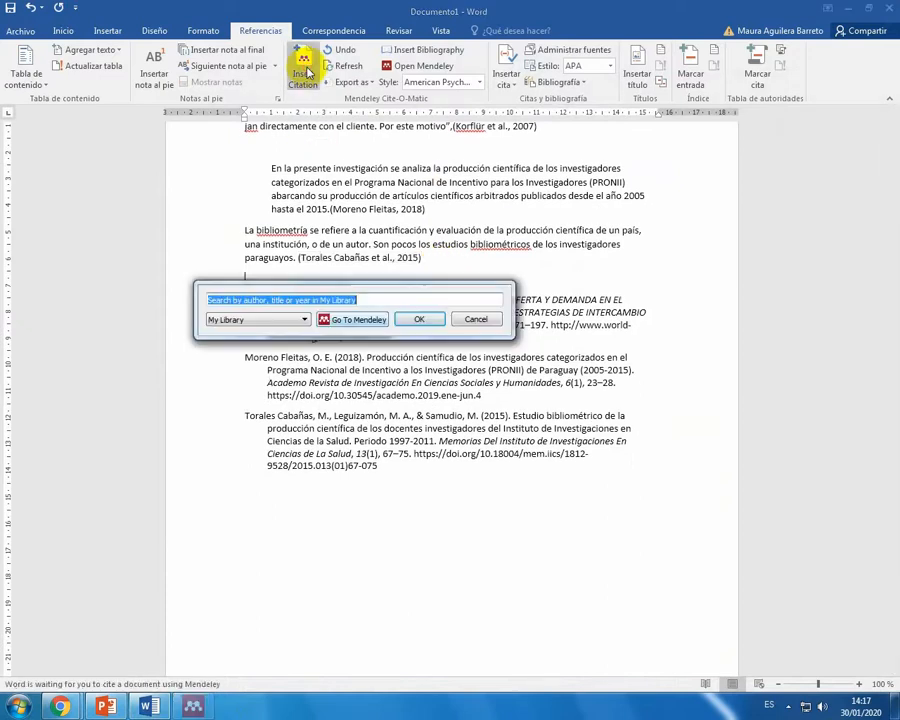
pyautogui.click(358, 320)
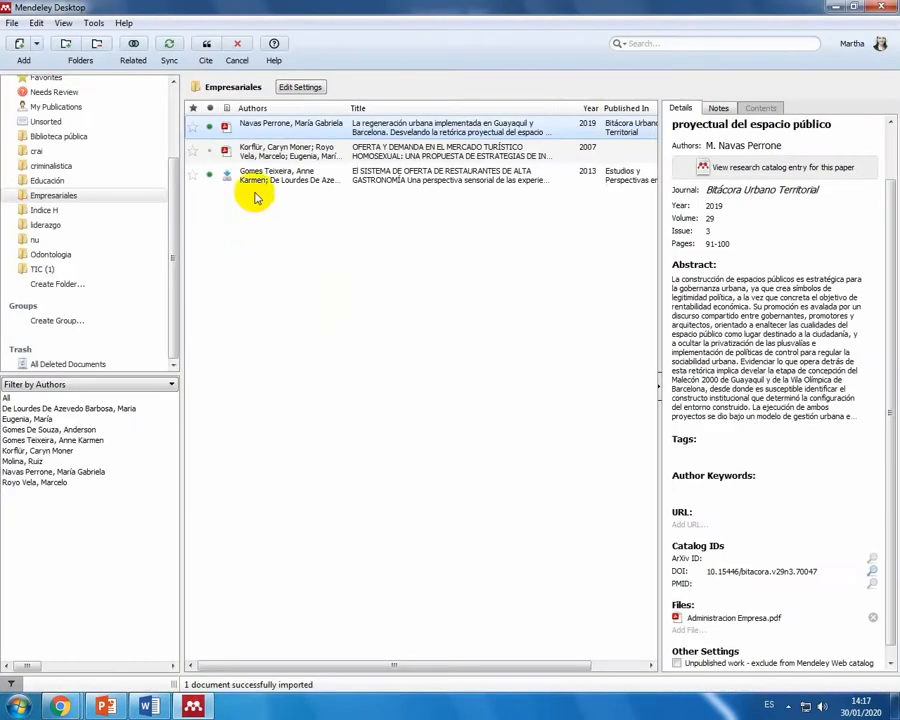
pyautogui.click(266, 124)
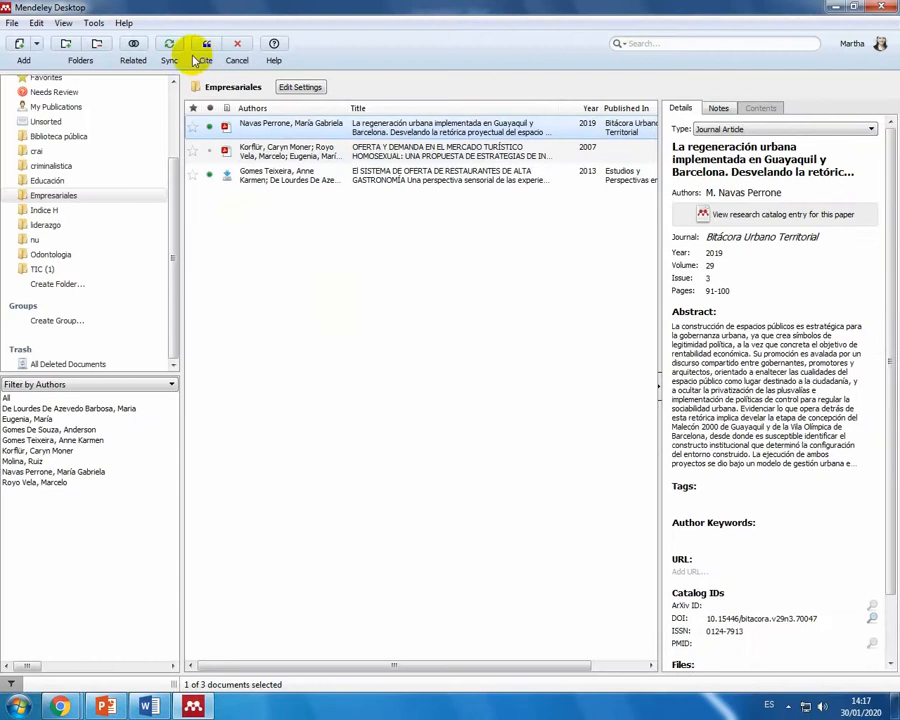
pyautogui.doubleClick(268, 128)
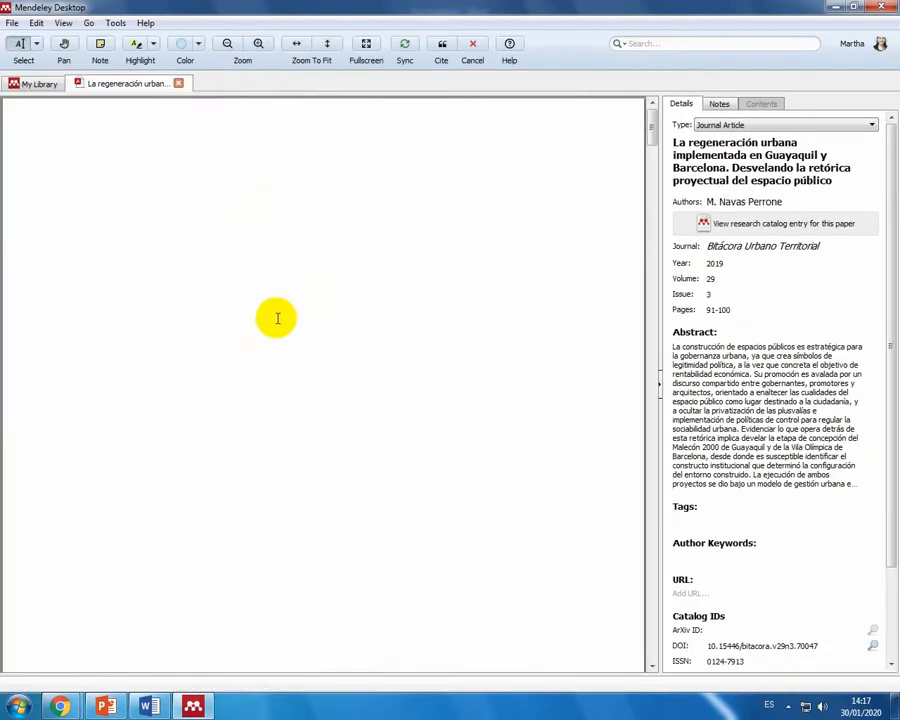
# Step: Copy the Resumen heading and the first sentence of the Spanish abstract on page 2 of the article
pyautogui.scroll(-10, 200, 448)
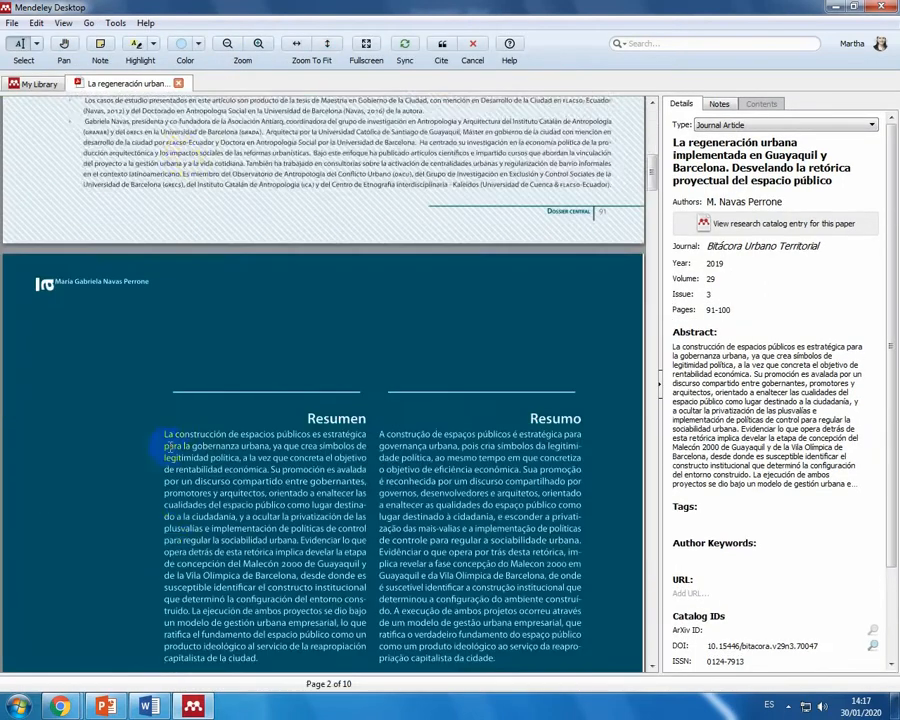
pyautogui.moveTo(179, 305); pyautogui.dragTo(275, 343)
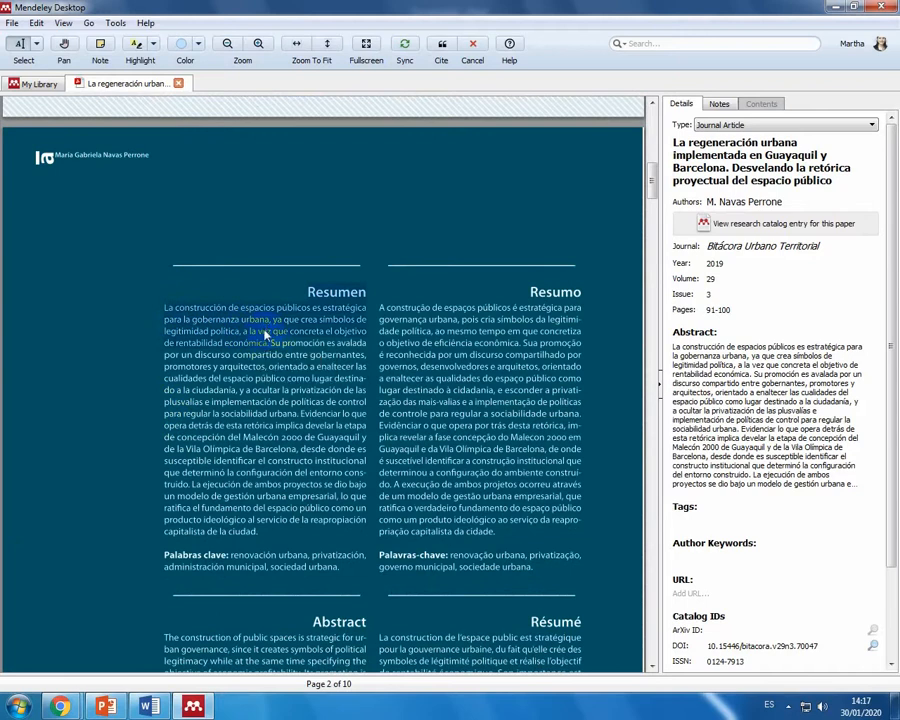
pyautogui.rightClick(263, 330)
pyautogui.click(312, 375)
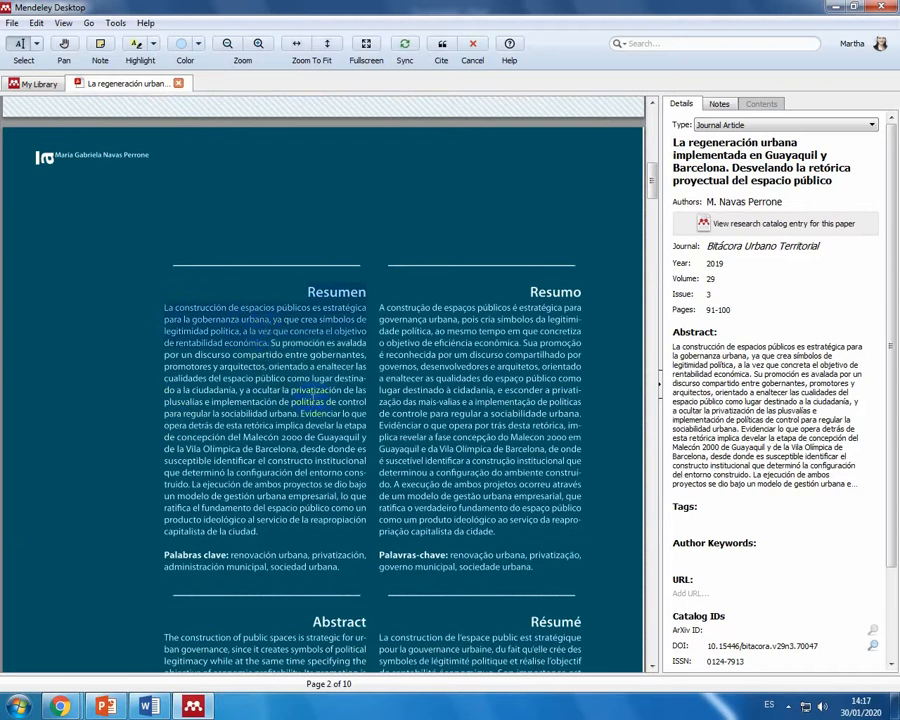
# Step: Paste the excerpt as plain text into the empty Word paragraph, delete its Resumen heading and end the sentence with a period
pyautogui.click(148, 707)
pyautogui.rightClick(255, 276)
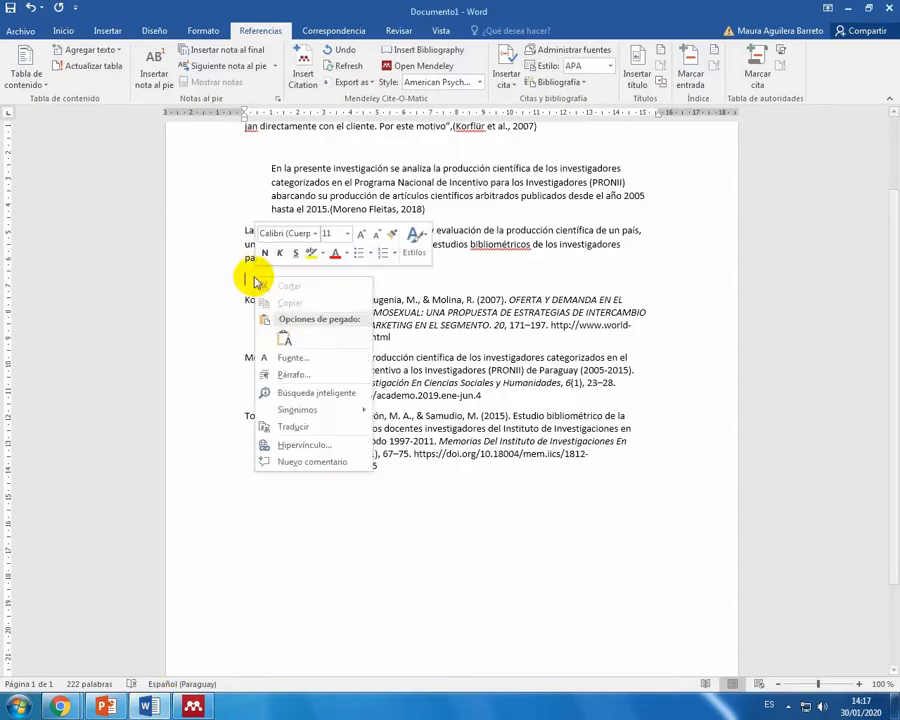
pyautogui.click(280, 337)
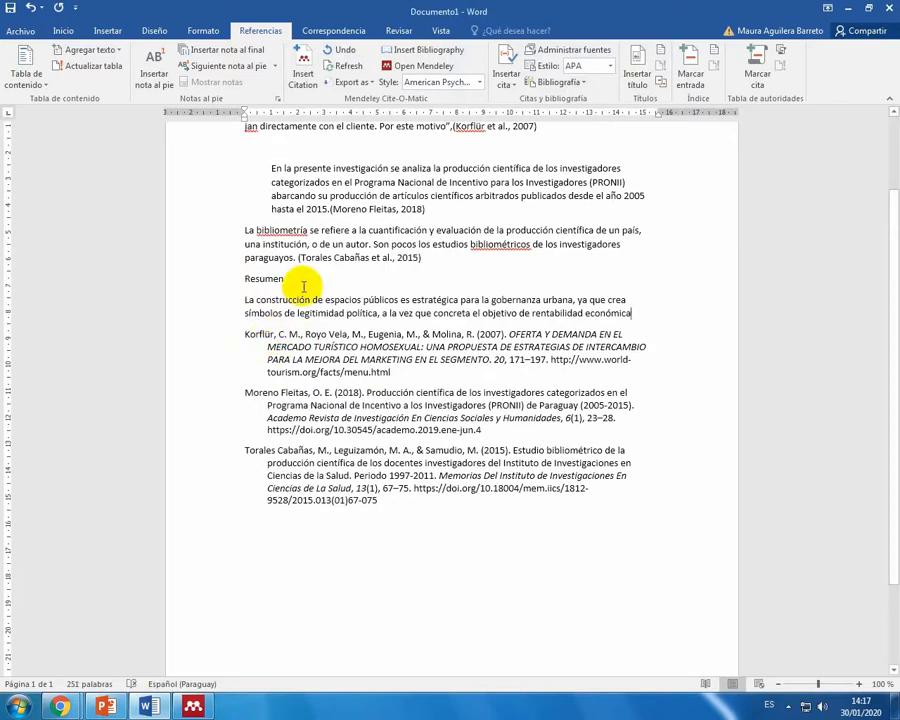
pyautogui.click(186, 284)
pyautogui.press('Delete')
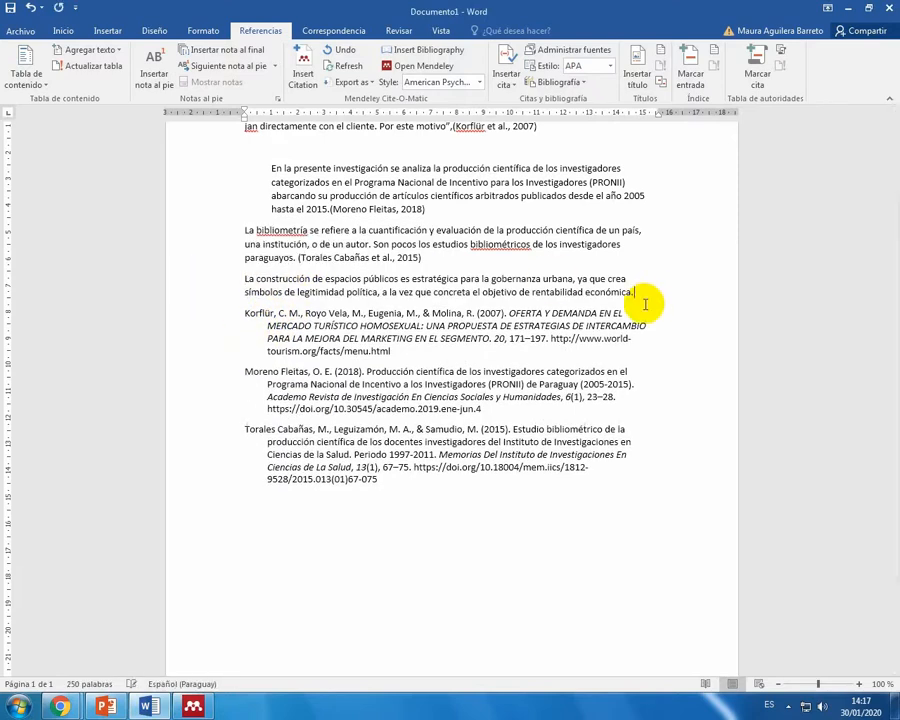
# Step: Cite the 2019 urban regeneration article from Mendeley at the end of the pasted paragraph and select its bibliography entry
pyautogui.click(303, 65)
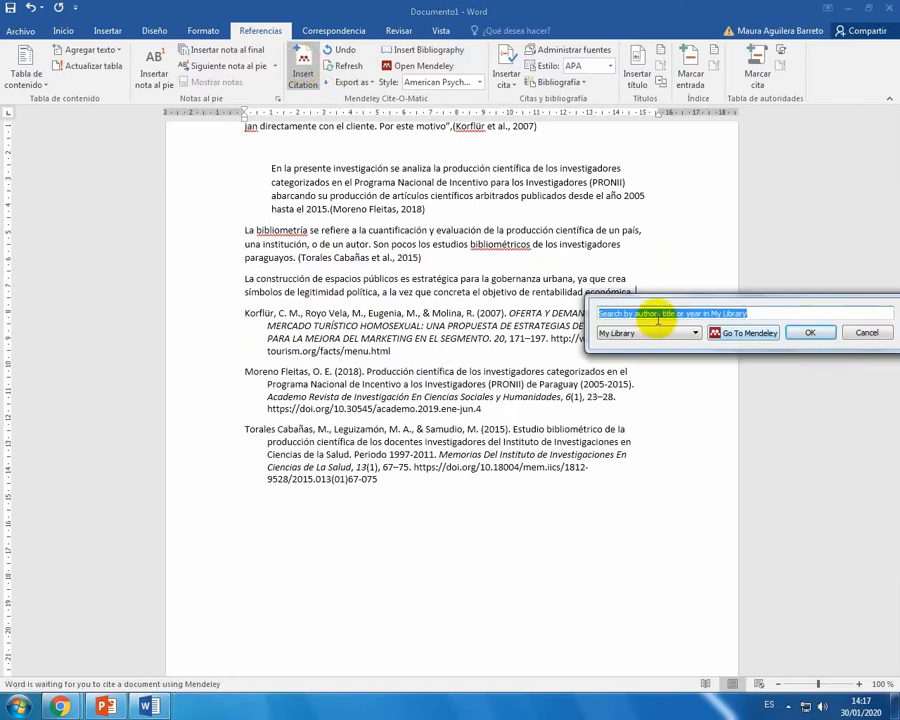
pyautogui.click(730, 333)
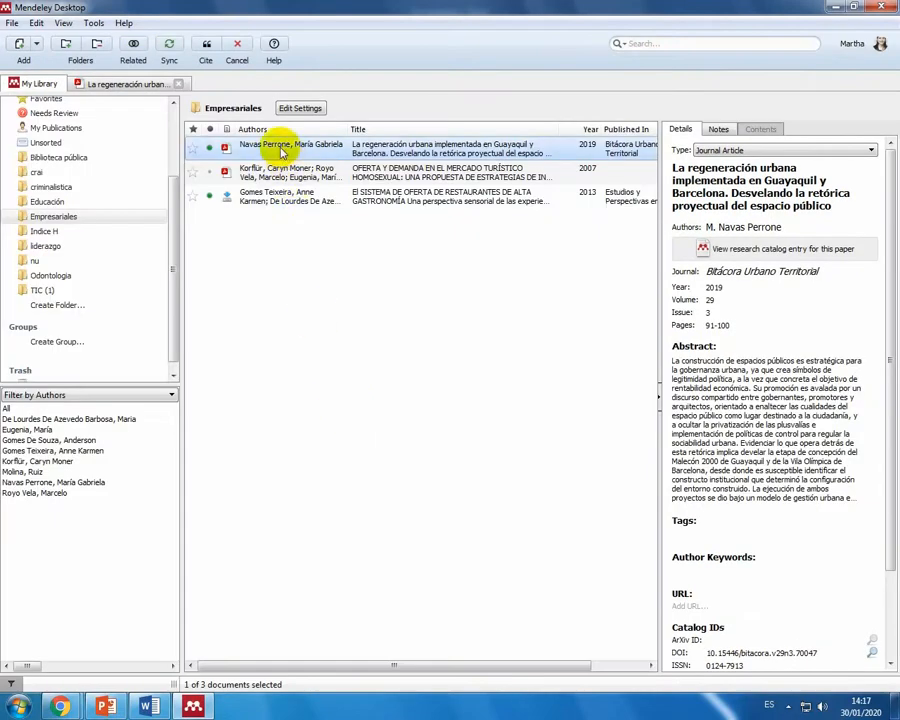
pyautogui.click(205, 46)
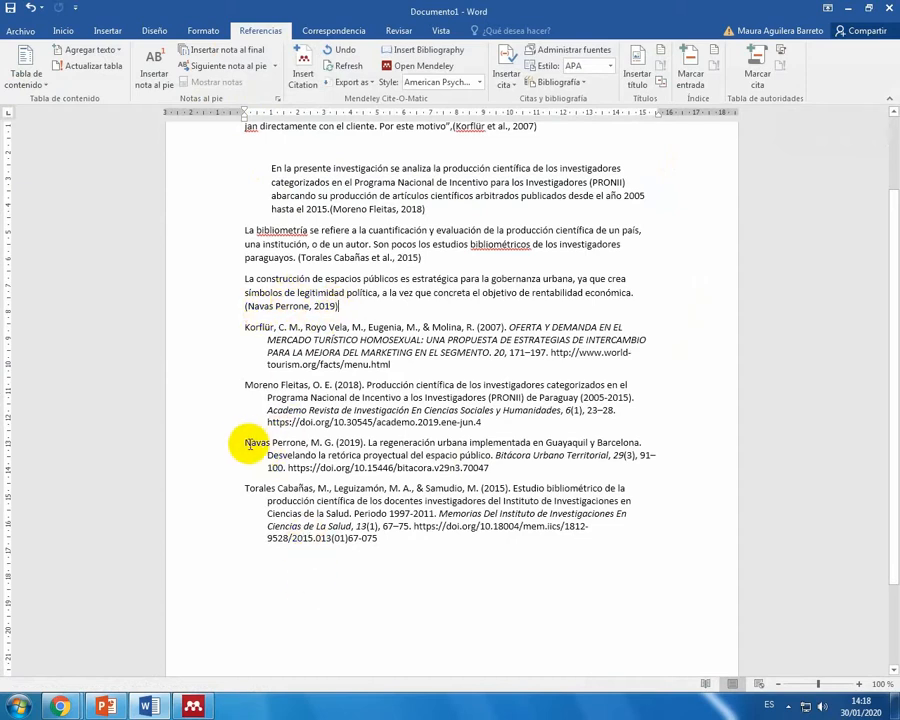
pyautogui.moveTo(242, 442)
pyautogui.mouseDown()
pyautogui.moveTo(228, 443)
pyautogui.moveTo(488, 467)
pyautogui.mouseUp()
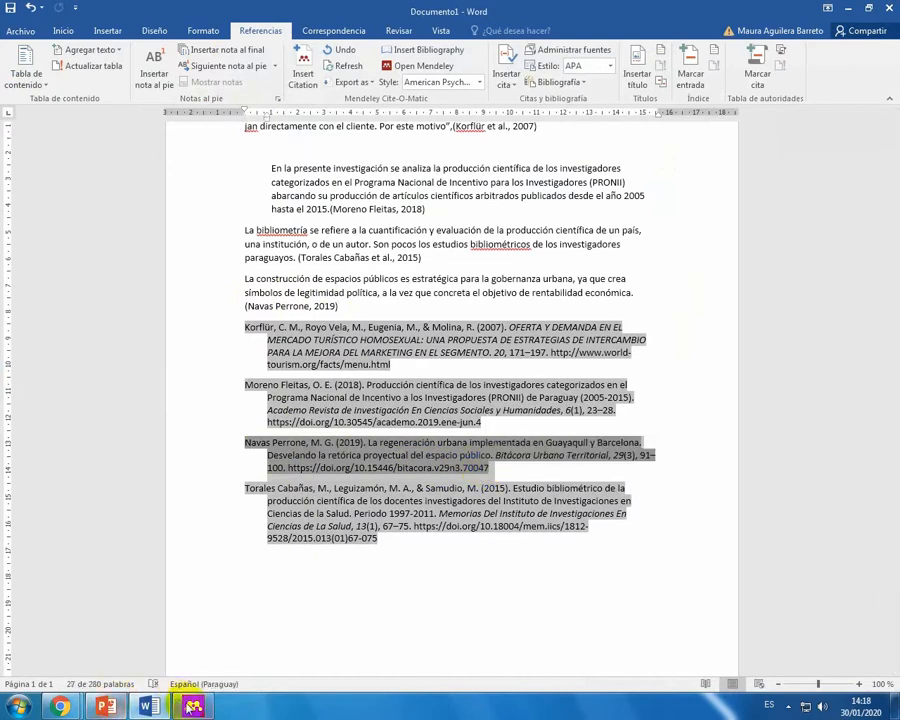
# Step: Switch to Mendeley Desktop, start a manual entry in the Empresariales collection and set its type to Book
pyautogui.click(193, 706)
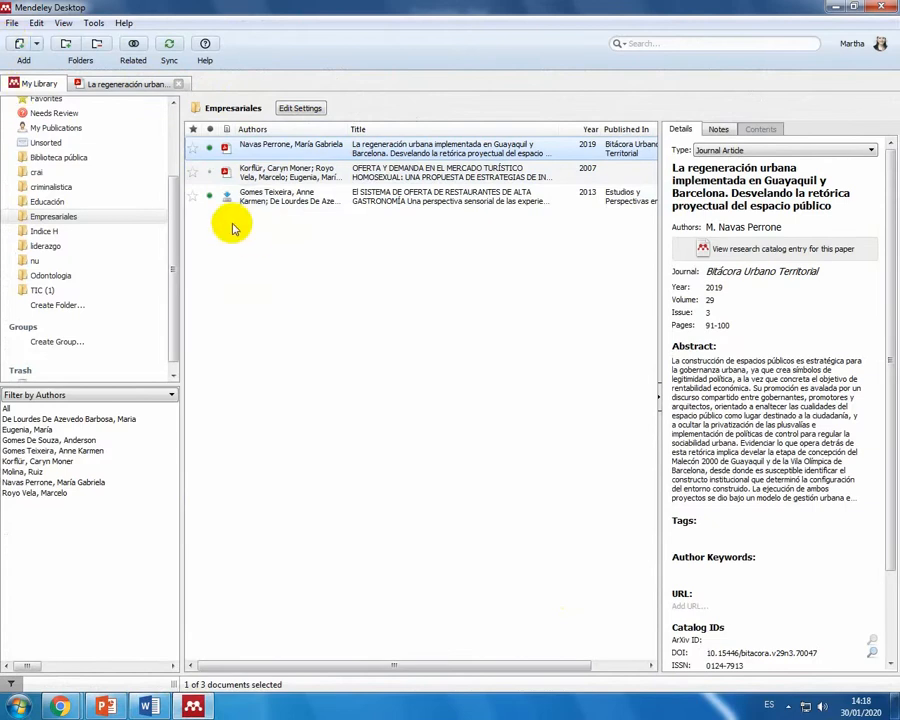
pyautogui.moveTo(171, 237); pyautogui.dragTo(172, 165)
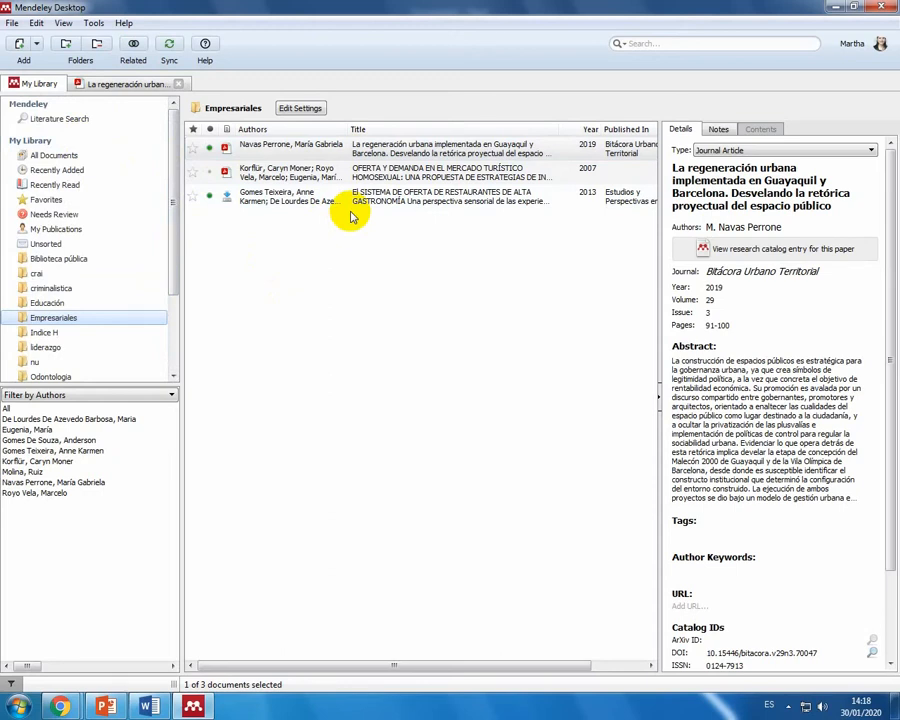
pyautogui.click(13, 23)
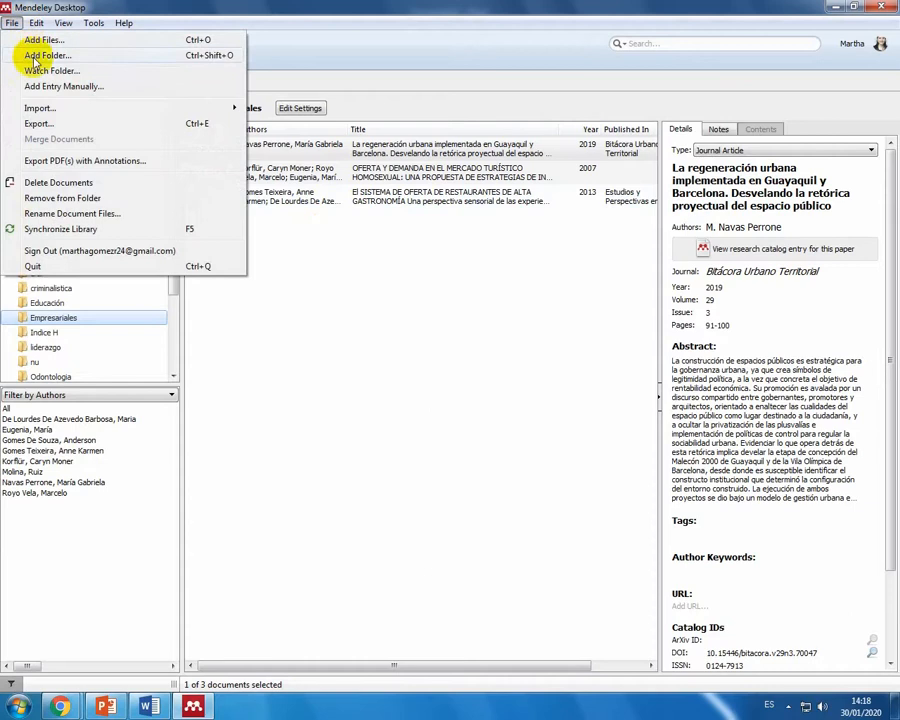
pyautogui.click(48, 88)
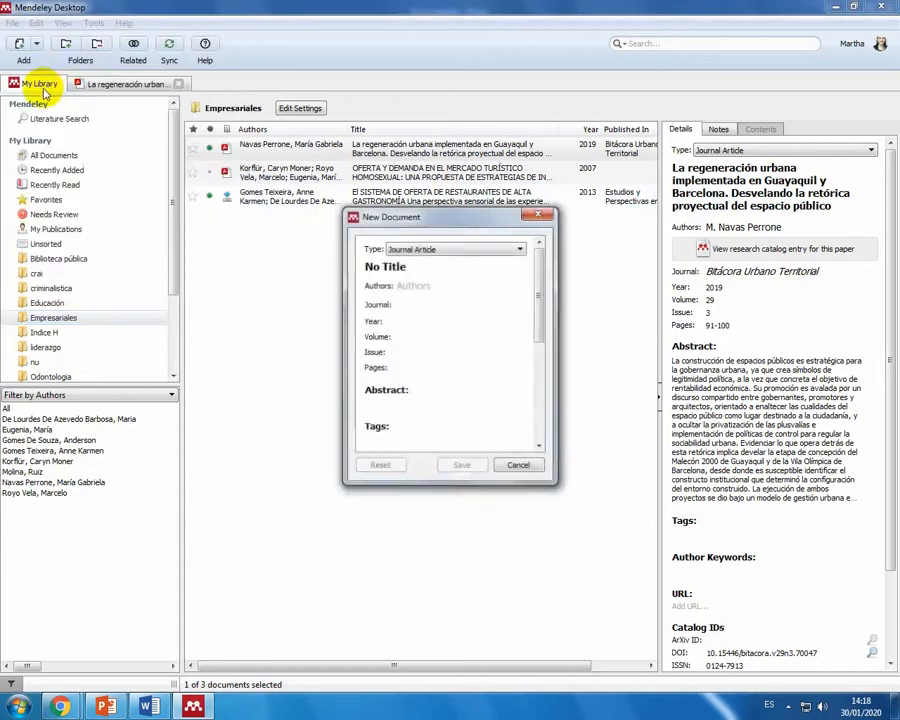
pyautogui.click(466, 257)
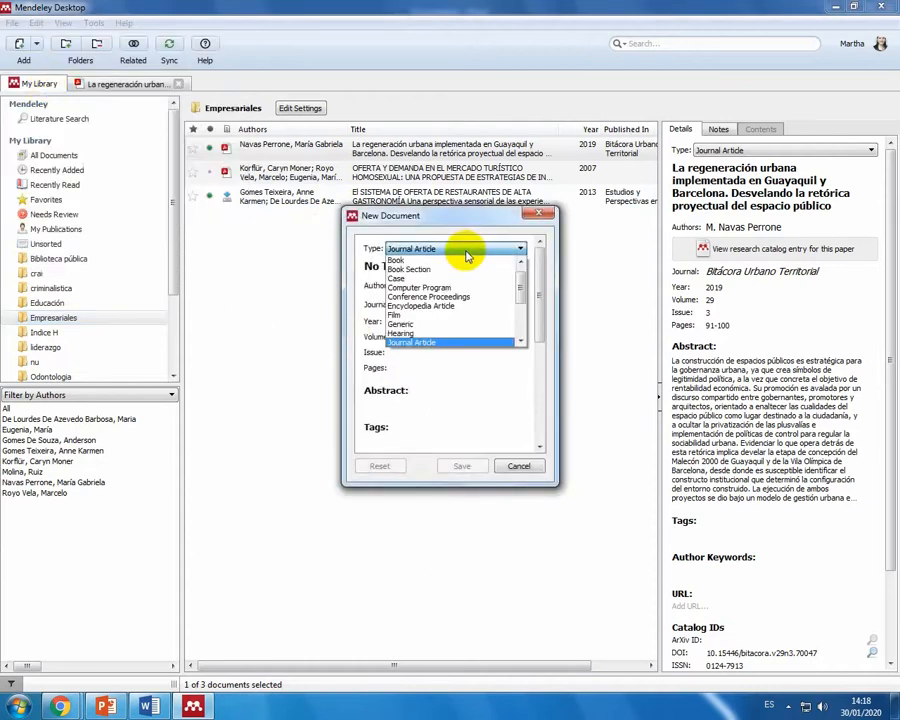
pyautogui.click(466, 261)
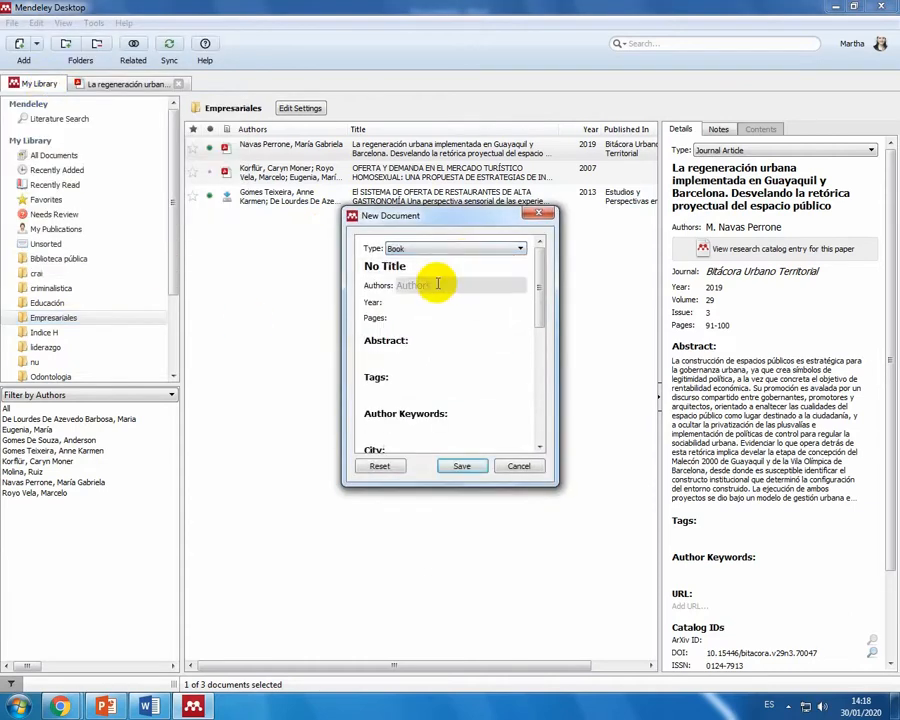
# Step: Review the book entry's available fields and enter the title Administracion de Recursos Humanos
pyautogui.click(392, 267)
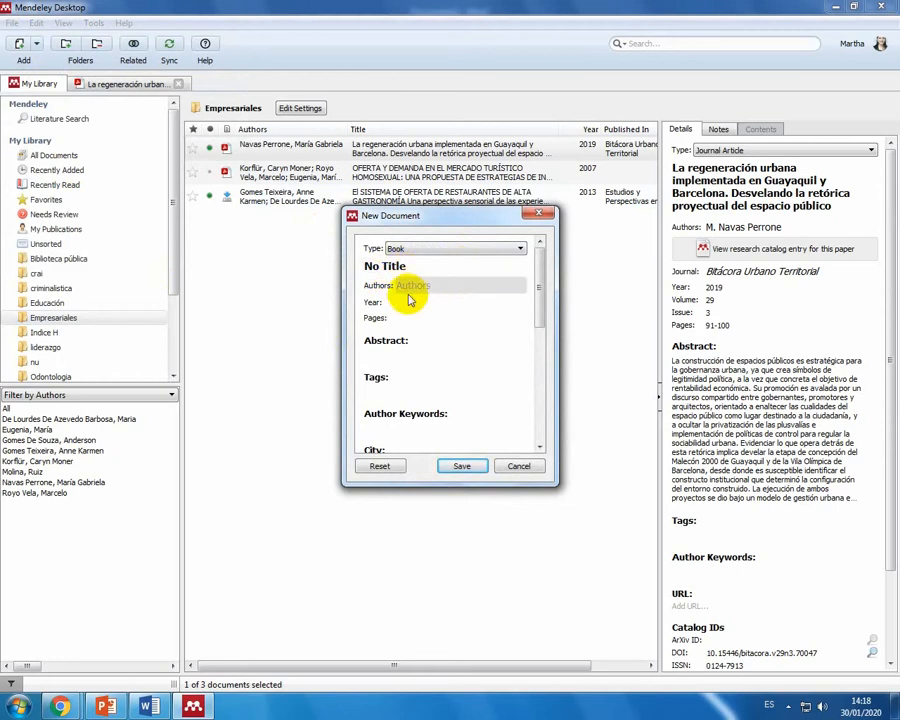
pyautogui.scroll(-3, 406, 350)
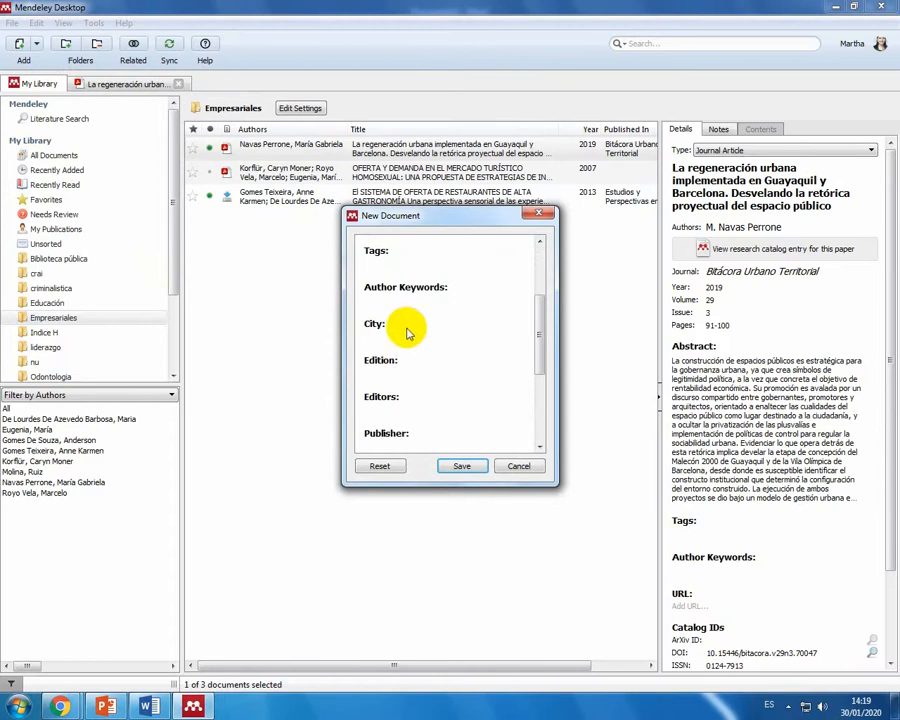
pyautogui.scroll(-2, 420, 360)
pyautogui.scroll(-2, 400, 396)
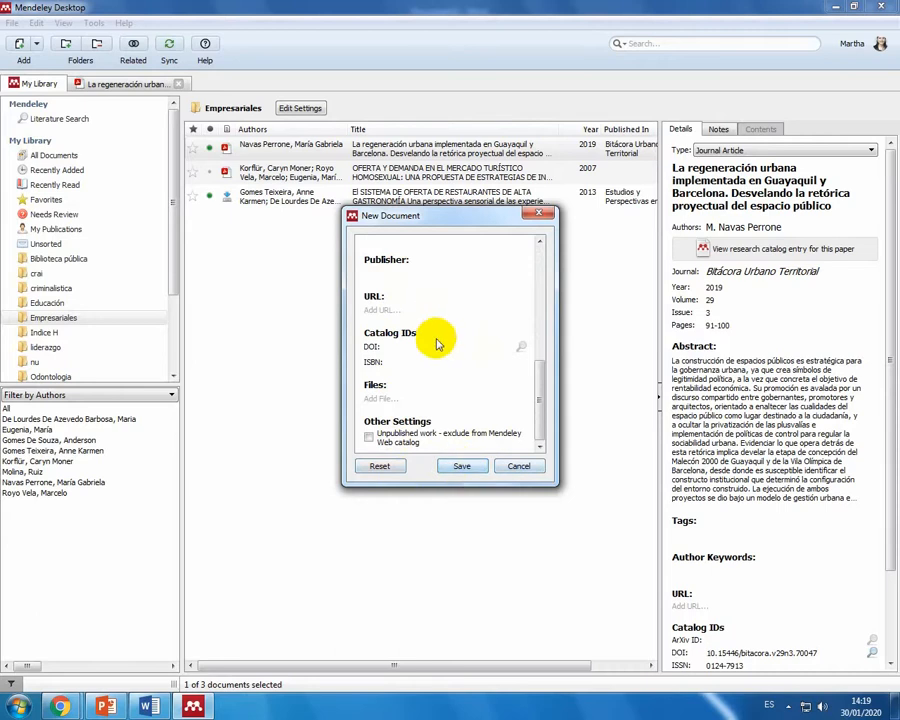
pyautogui.scroll(5, 430, 321)
pyautogui.click(402, 264)
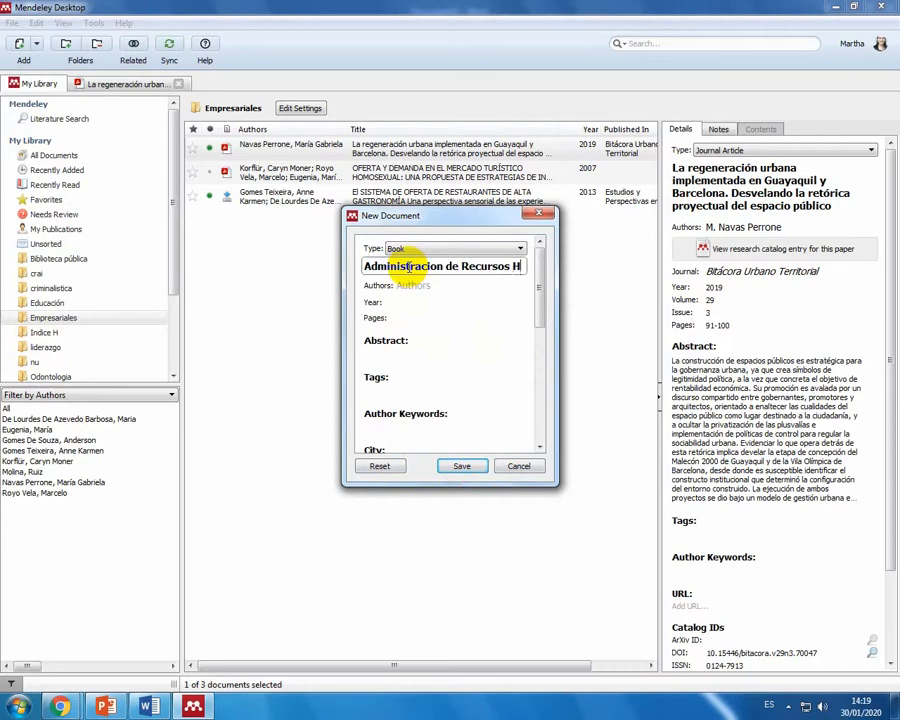
pyautogui.write('umanos')
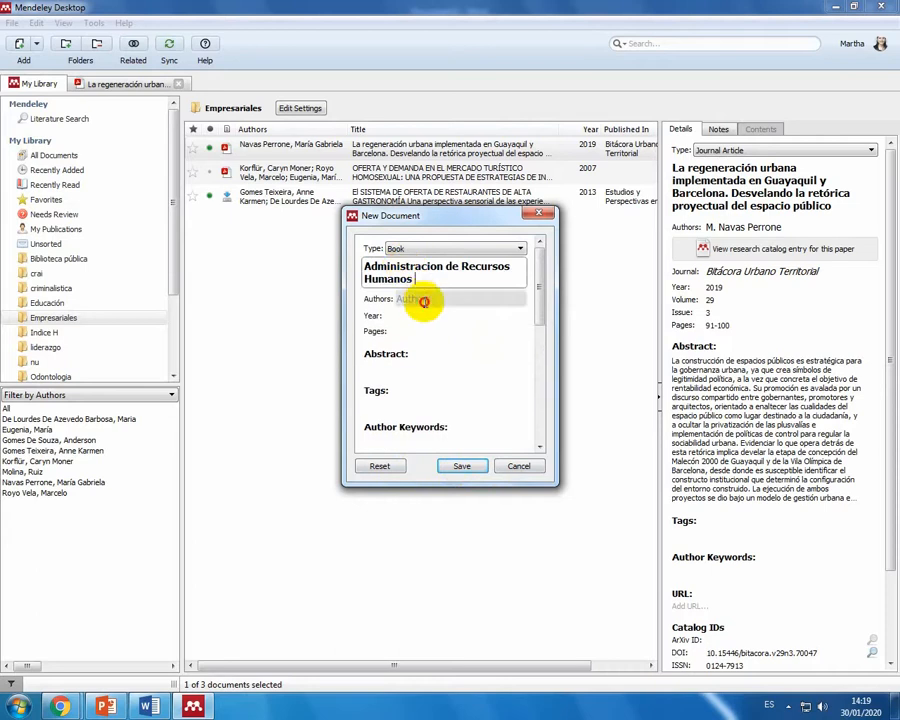
# Step: Enter the author's surname in the new book entry
pyautogui.click(424, 299)
pyautogui.write('Ada')
pyautogui.press('BackSpace')
pyautogui.press('BackSpace')
pyautogui.press('BackSpace')
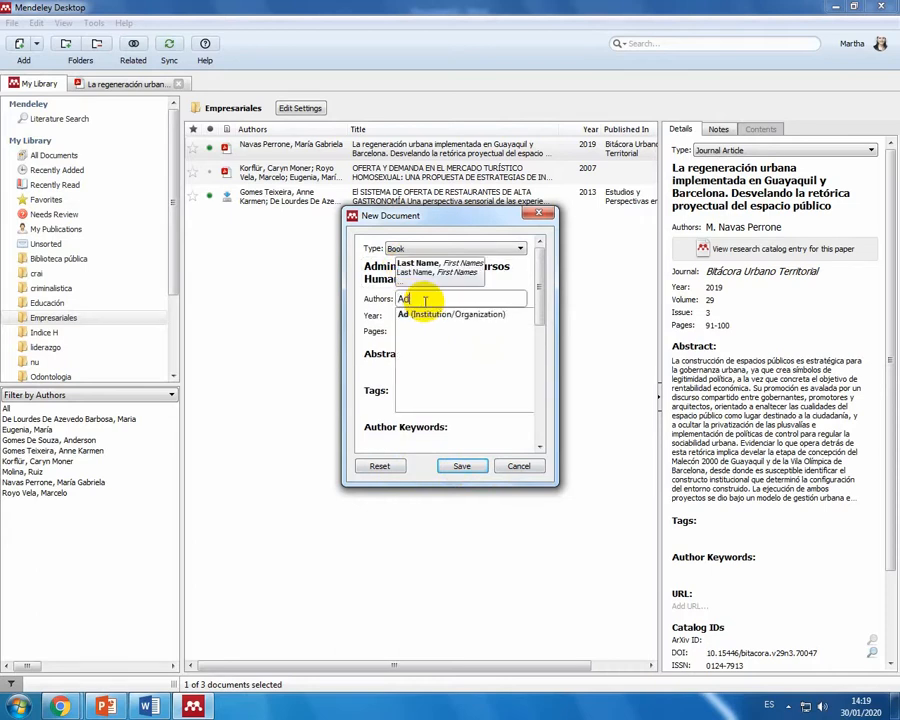
pyautogui.write('Chia')
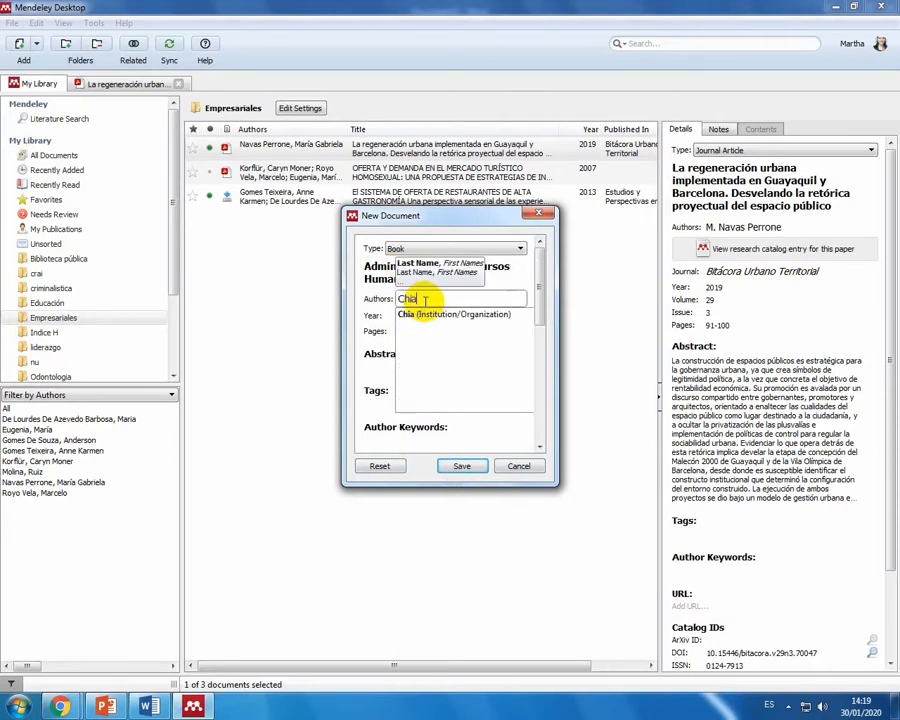
pyautogui.write('ve')
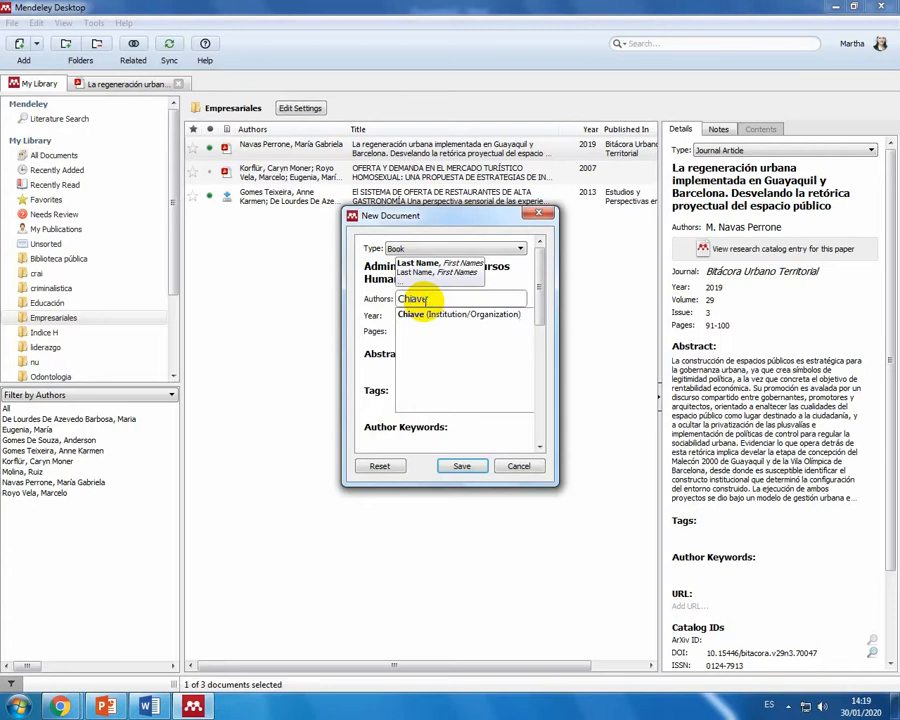
pyautogui.write('nato')
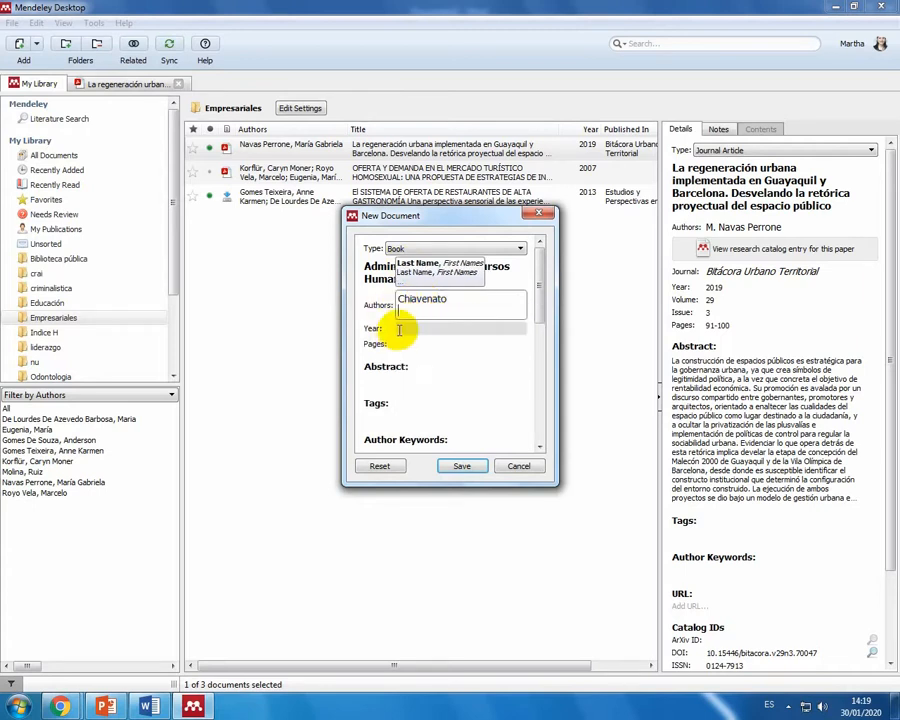
# Step: Set the book's year to 2014 and save the new entry in the Empresariales collection
pyautogui.press('Tab')
pyautogui.write('201')
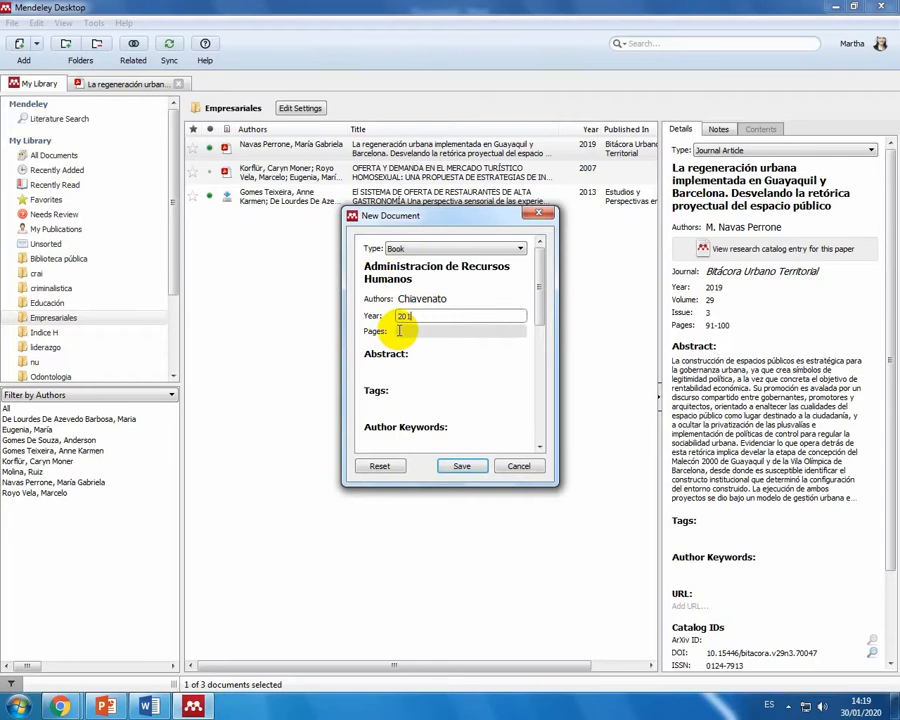
pyautogui.write('4')
pyautogui.press('Return')
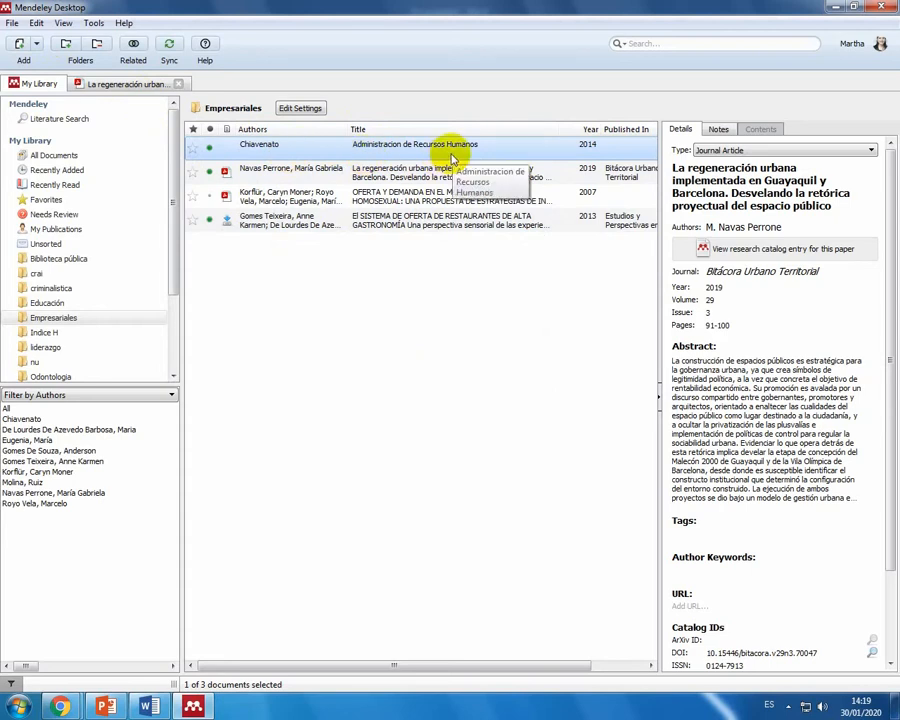
# Step: Switch to Word and add the sentence "Gerencia de Recursos humanos en la organización" as a new paragraph just before the bibliography
pyautogui.click(148, 707)
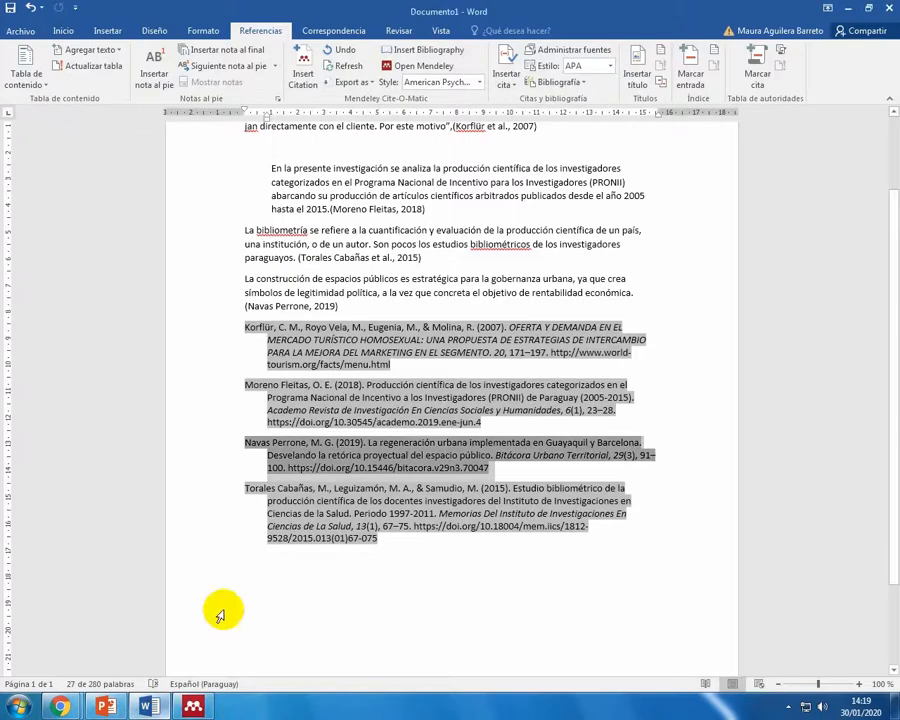
pyautogui.scroll(-2, 306, 565)
pyautogui.click(410, 238)
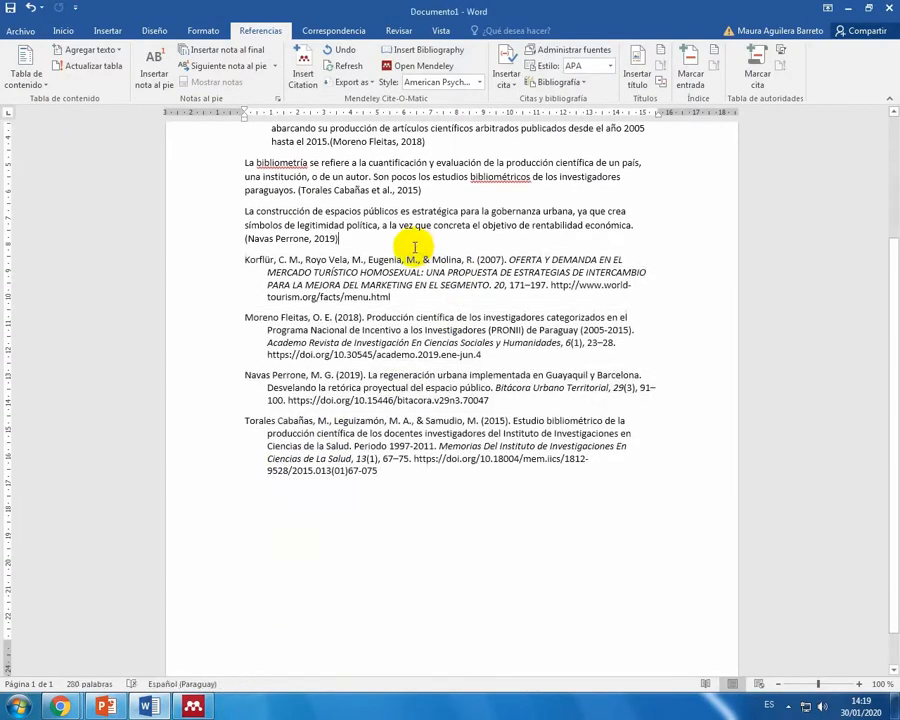
pyautogui.press('Return')
pyautogui.write('Re')
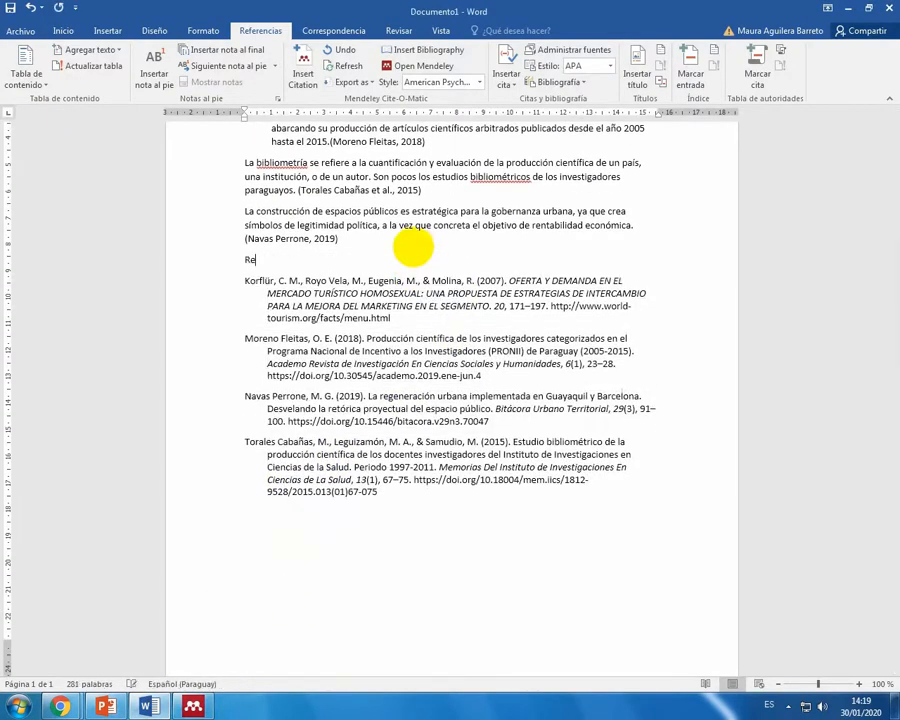
pyautogui.write('cursos hum')
pyautogui.write('anosm')
pyautogui.write(' en')
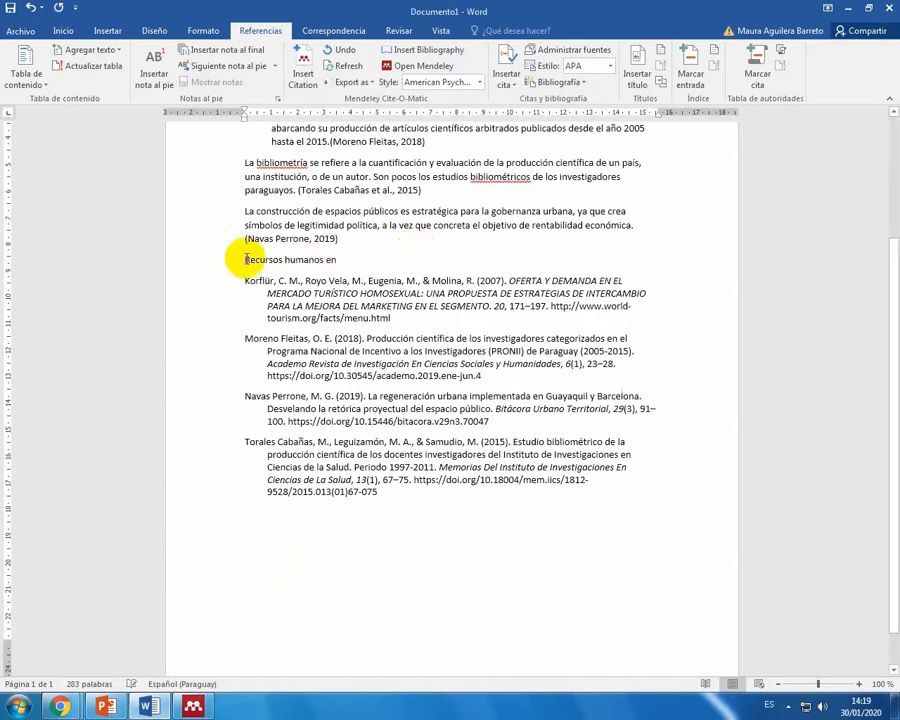
pyautogui.write('Gerencia de')
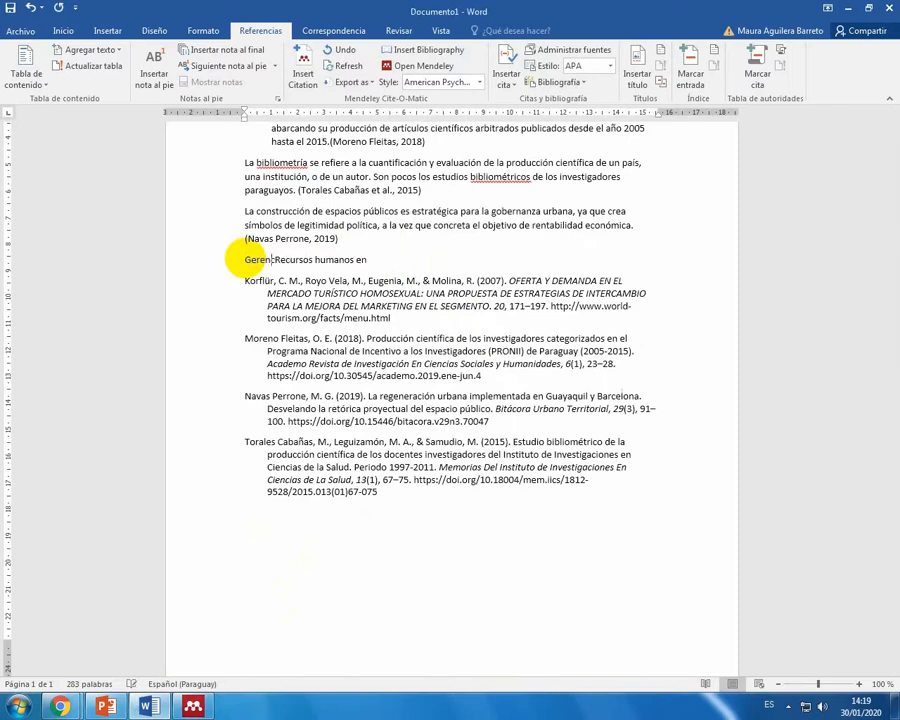
pyautogui.click(394, 258)
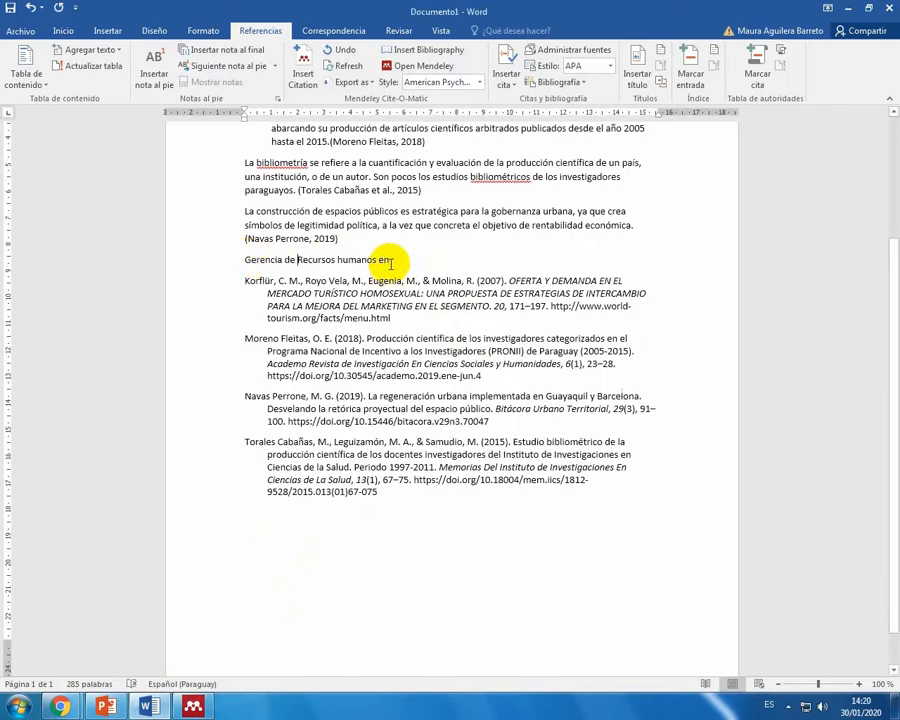
pyautogui.write('la cr')
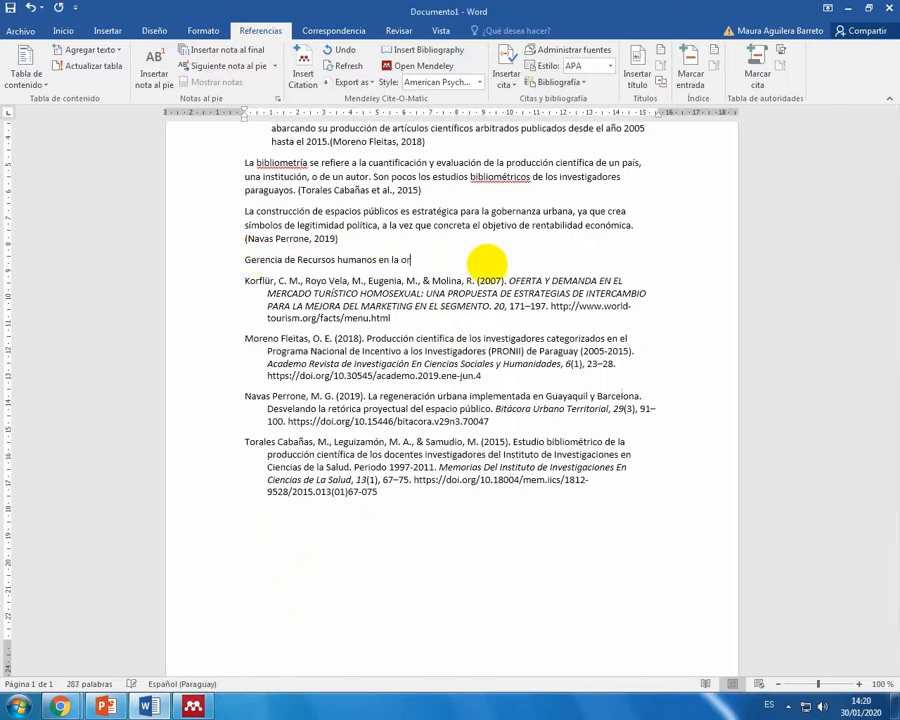
pyautogui.write('ganización')
# Step: Insert a Mendeley citation after the new sentence, using the document currently chosen in the Empresariales collection
pyautogui.click(302, 70)
pyautogui.click(570, 302)
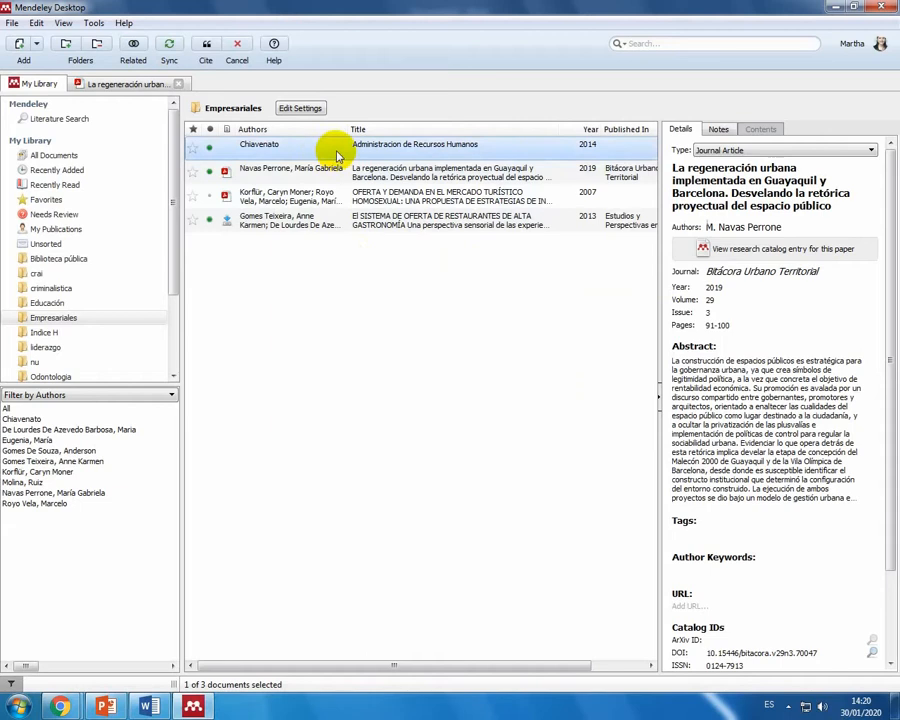
pyautogui.click(205, 50)
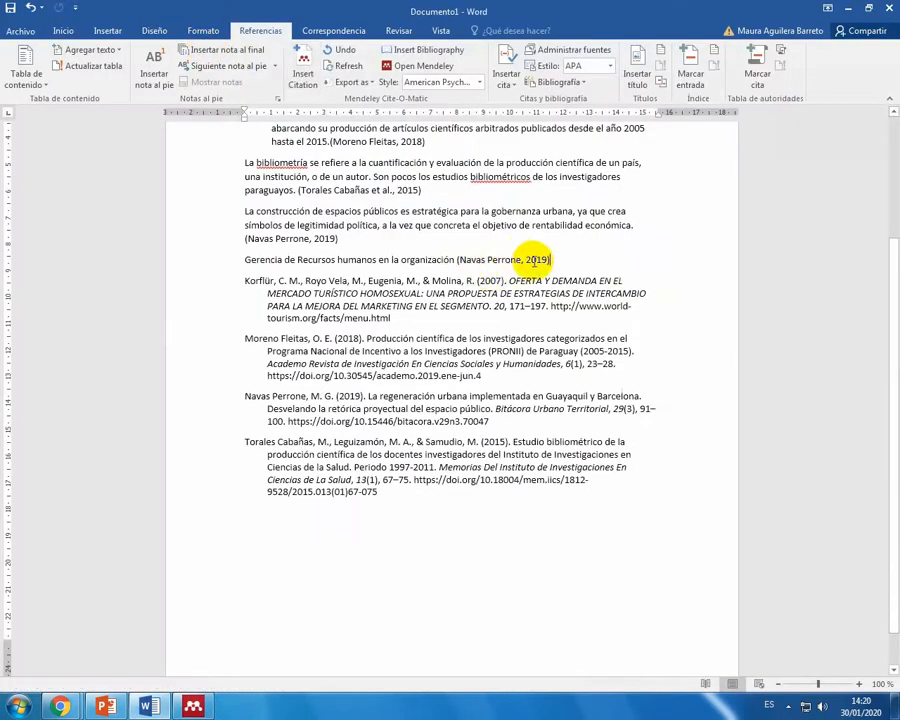
# Step: Edit the new sentence's citation so it cites the 2014 book Administracion de Recursos Humanos
pyautogui.moveTo(551, 262); pyautogui.dragTo(487, 265)
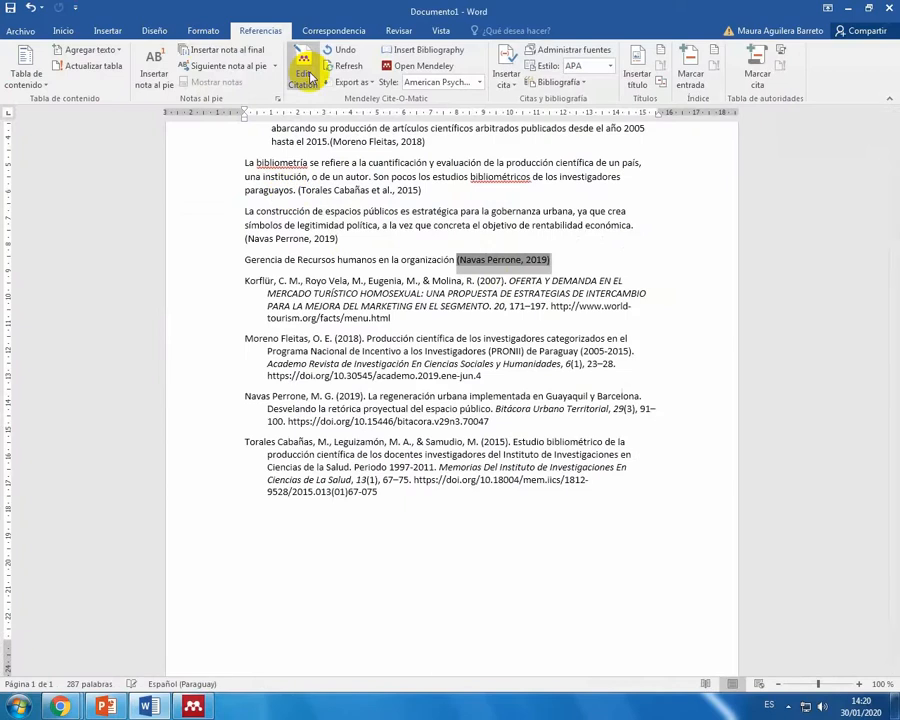
pyautogui.click(304, 68)
pyautogui.click(566, 308)
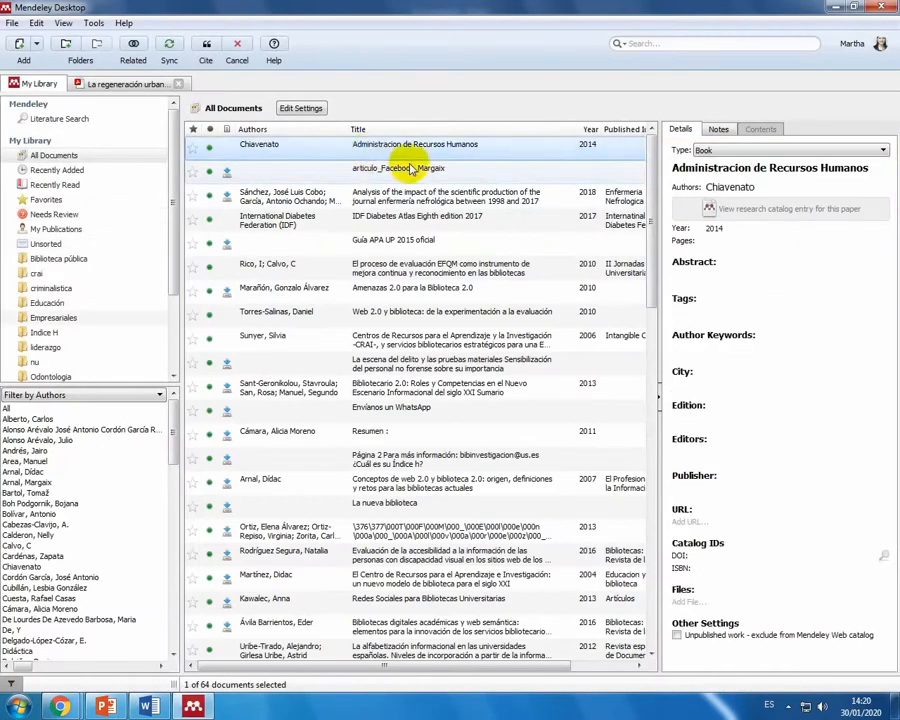
pyautogui.click(205, 47)
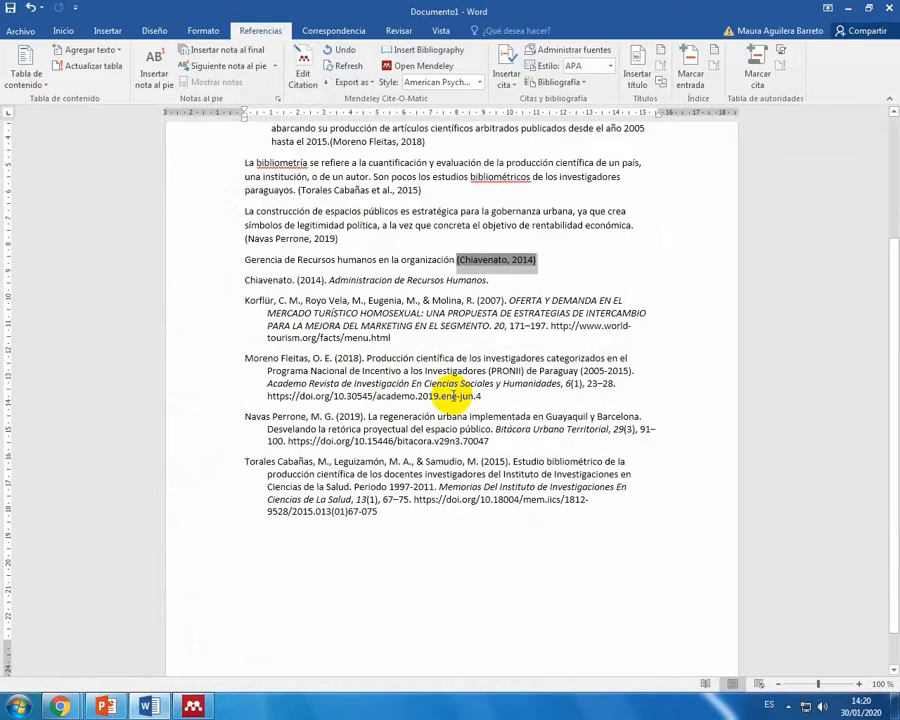
# Step: Add a blank paragraph between the cited sentence and the bibliography, and highlight the reference to the 2014 book
pyautogui.click(563, 264)
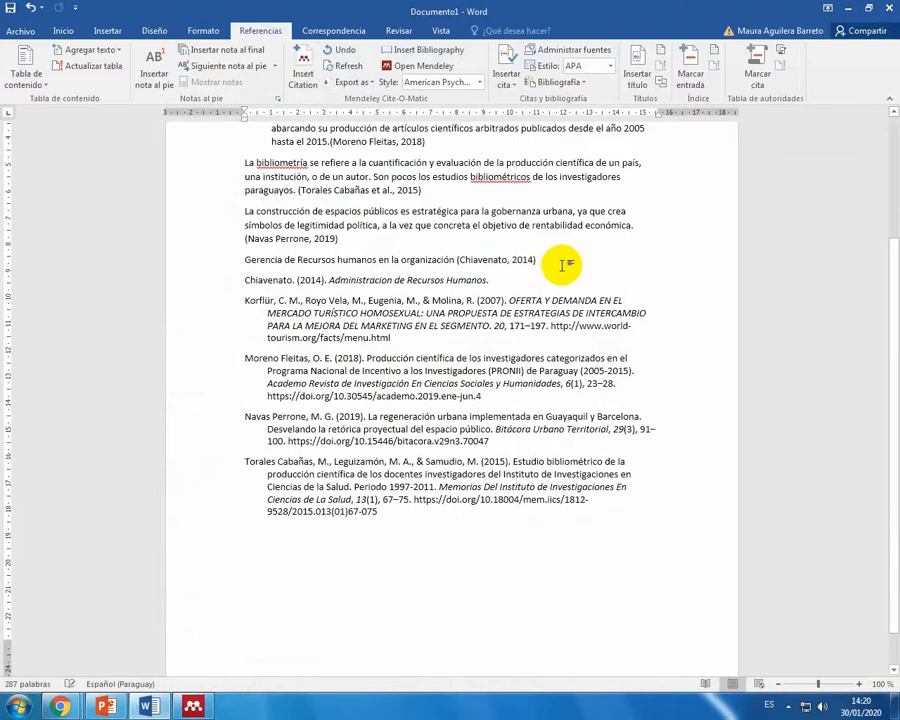
pyautogui.press('Return')
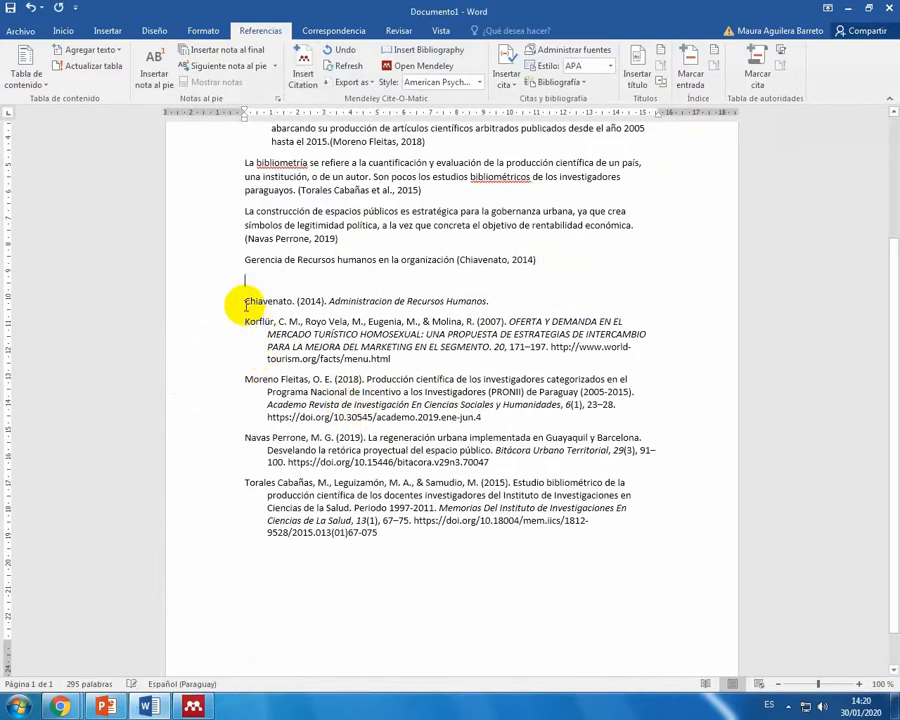
pyautogui.click(303, 298)
pyautogui.moveTo(303, 298); pyautogui.dragTo(496, 303)
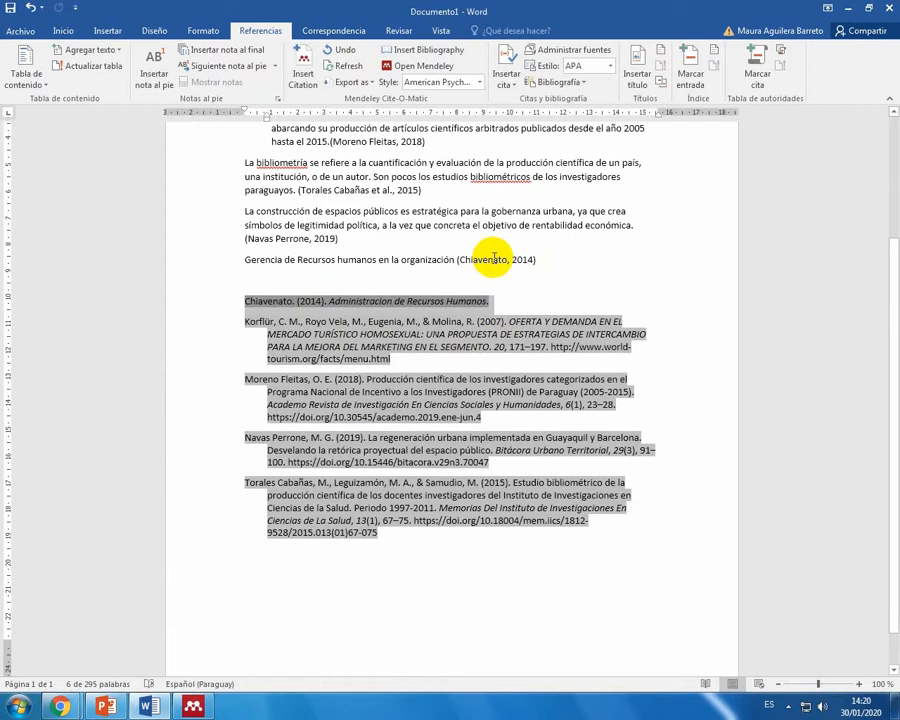
# Step: Switch to Mendeley Desktop and look through the full list of documents in the library
pyautogui.click(193, 707)
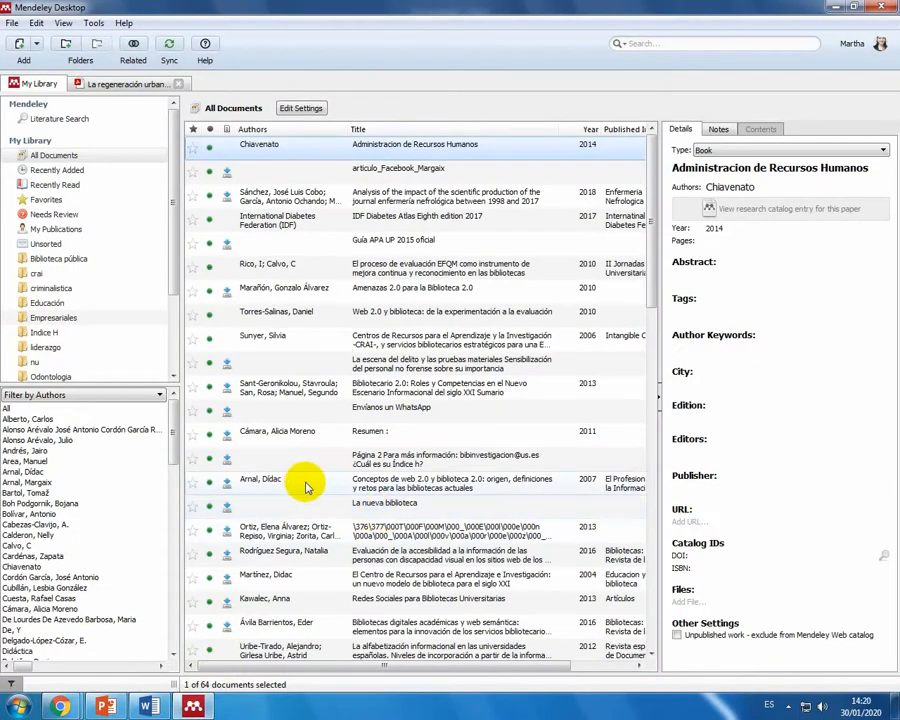
pyautogui.scroll(-12, 305, 487)
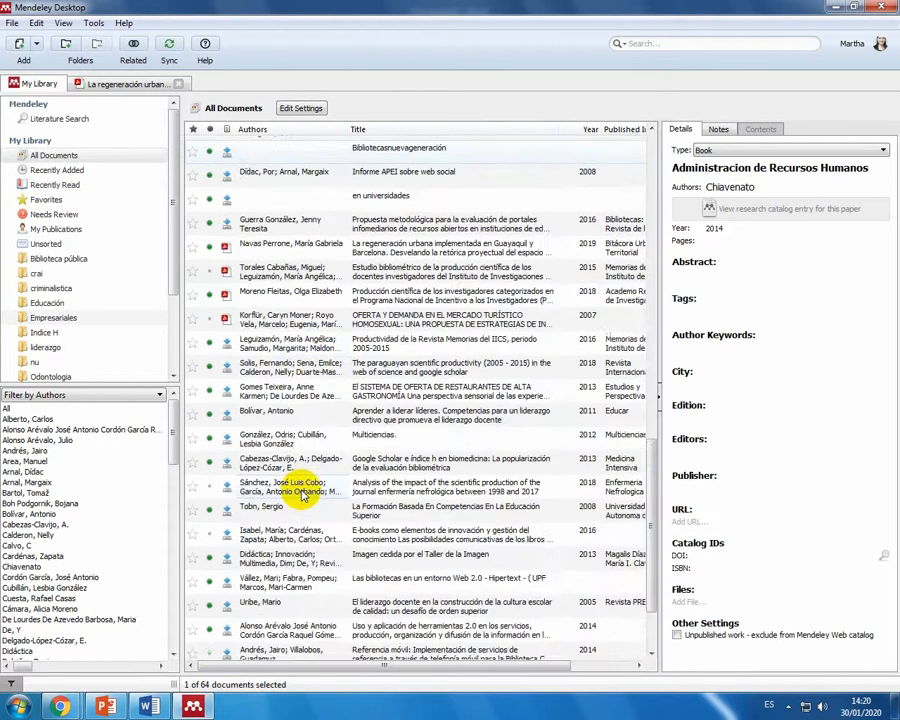
pyautogui.scroll(-1, 300, 493)
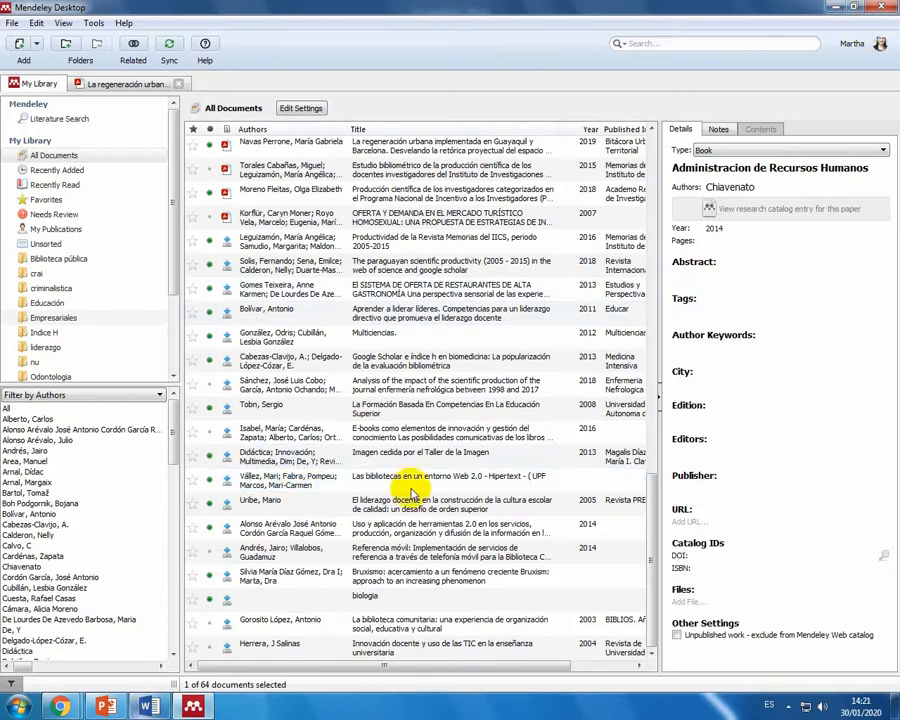
# Step: Minimize Mendeley Desktop and close the Word document without saving its changes
pyautogui.click(832, 8)
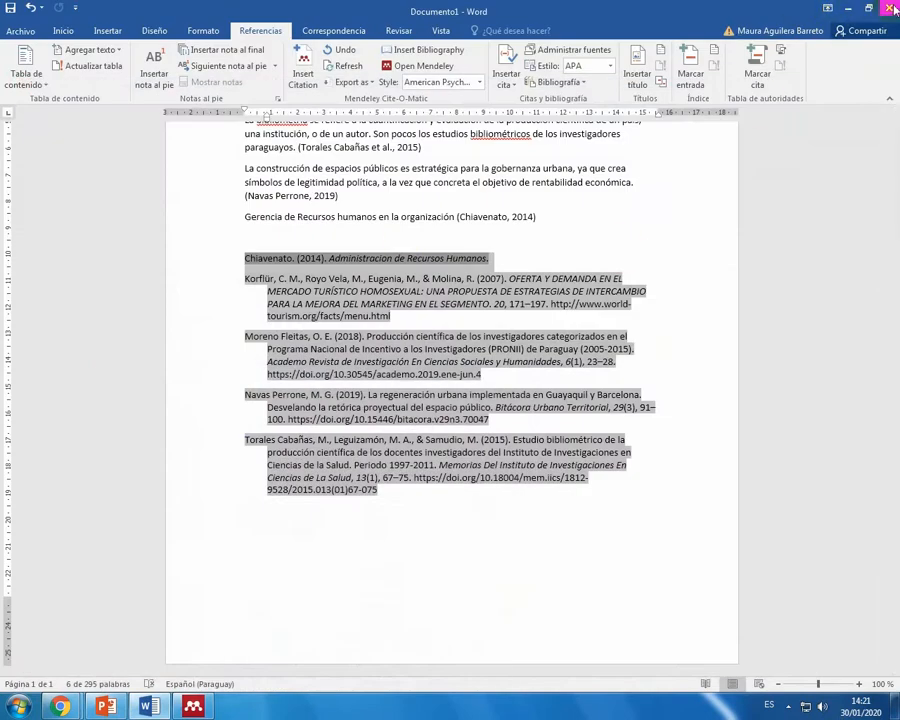
pyautogui.click(891, 8)
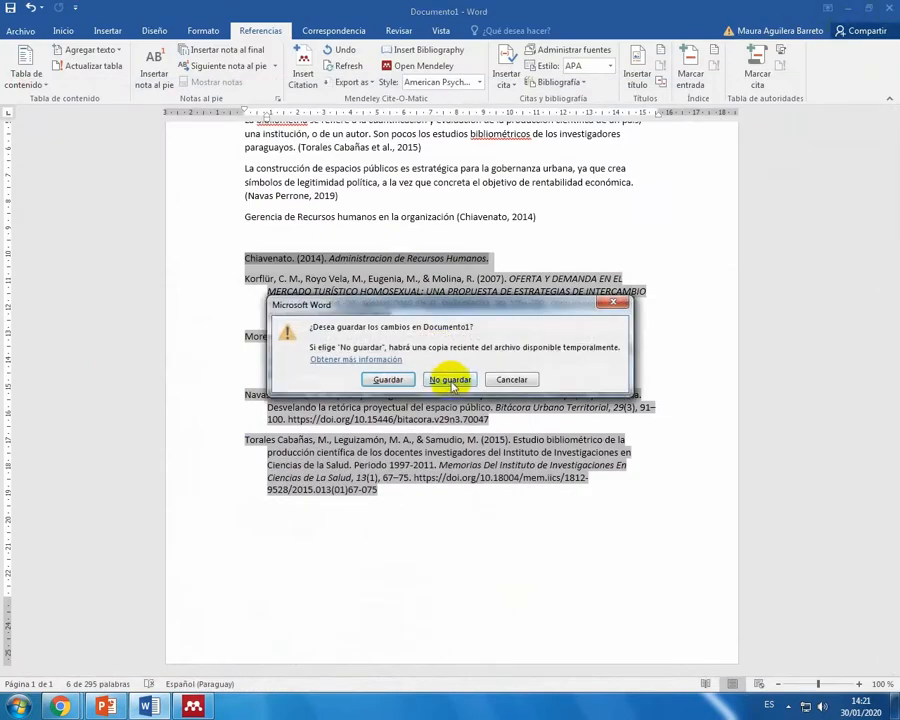
pyautogui.click(446, 378)
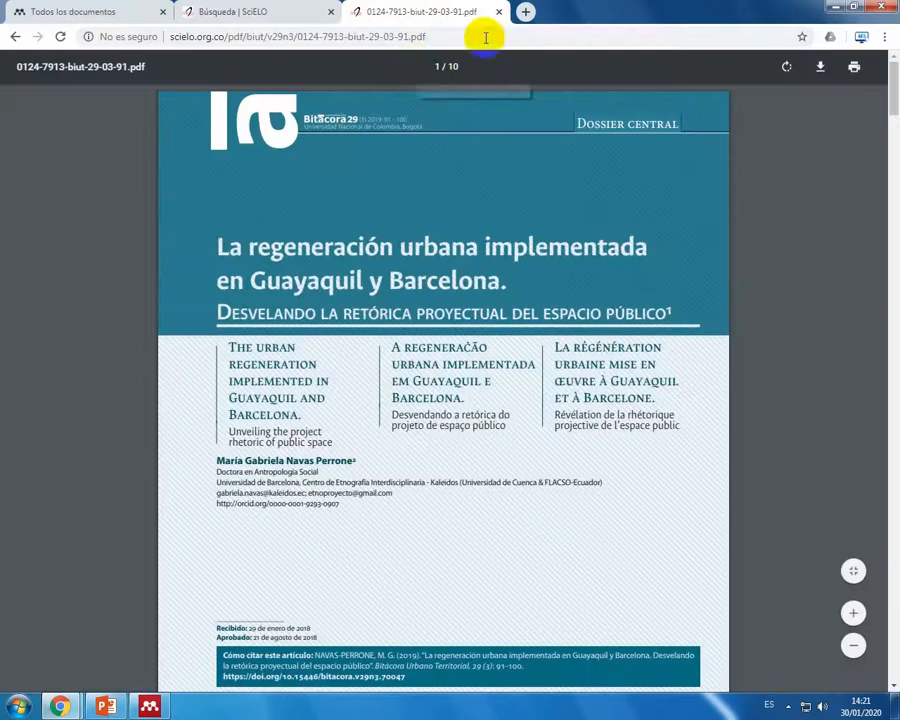
# Step: Close the article PDF in Chrome, search Google for Diigo in a new tab and go to diigo.com
pyautogui.click(498, 14)
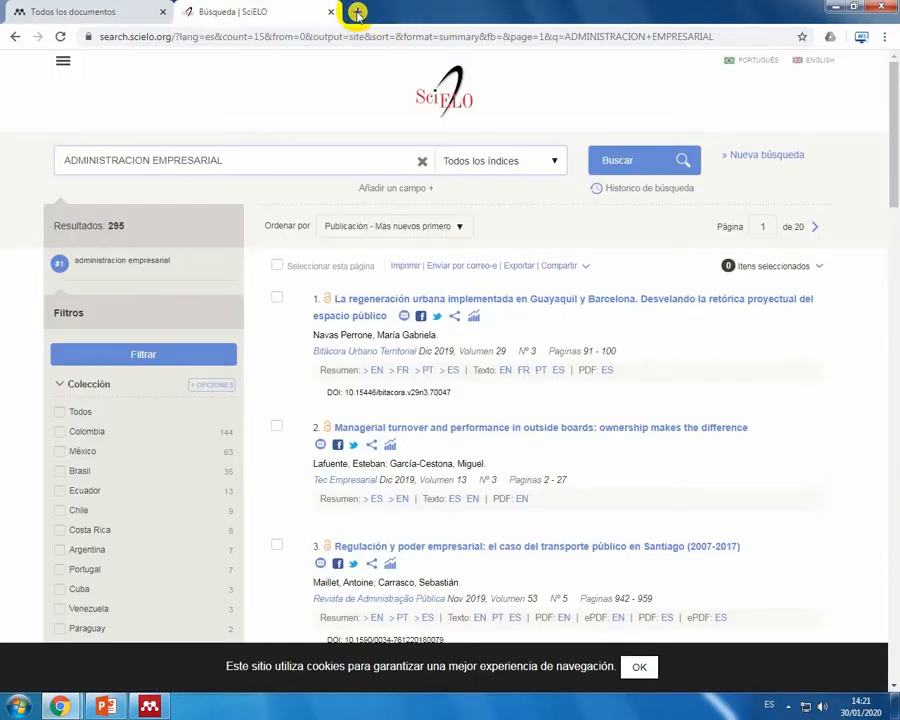
pyautogui.click(356, 12)
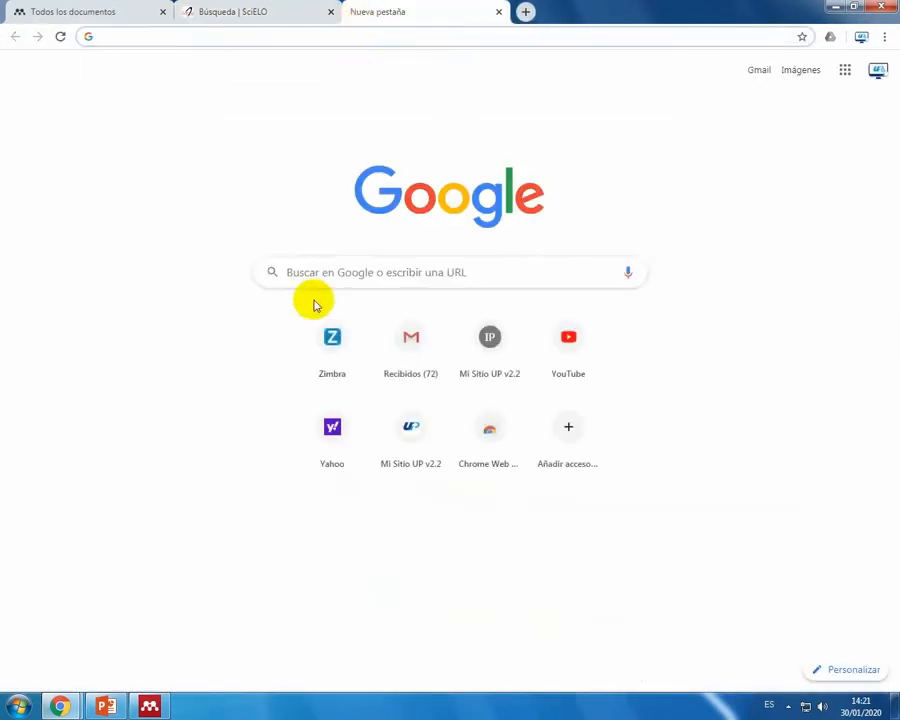
pyautogui.click(310, 274)
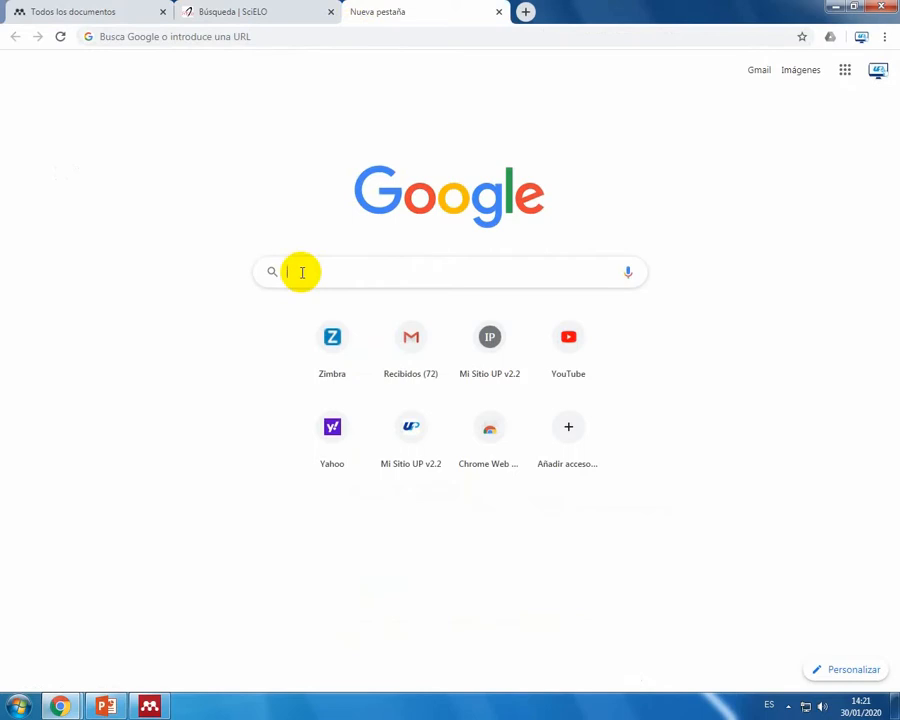
pyautogui.write('Diigo')
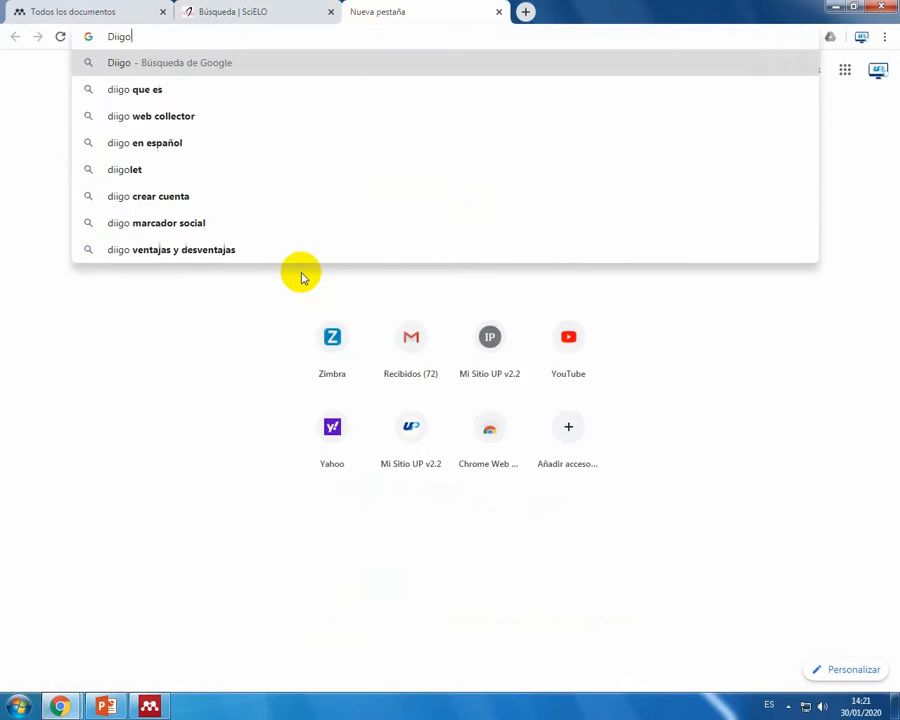
pyautogui.press('Return')
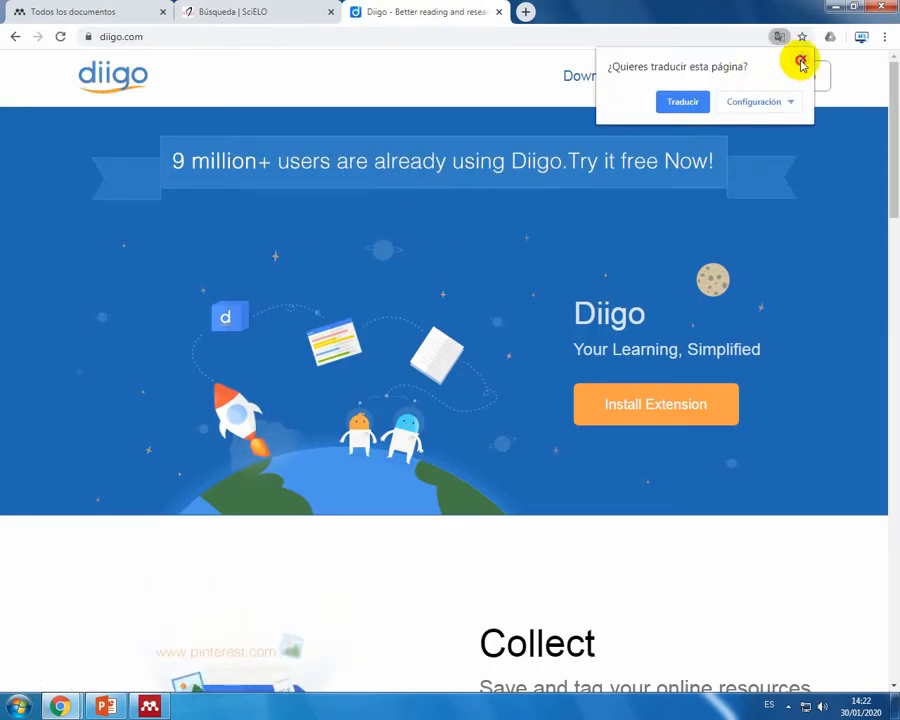
# Step: Dismiss the page translation offer and reach Diigo's sign-in page by way of the premium plans page
pyautogui.click(801, 62)
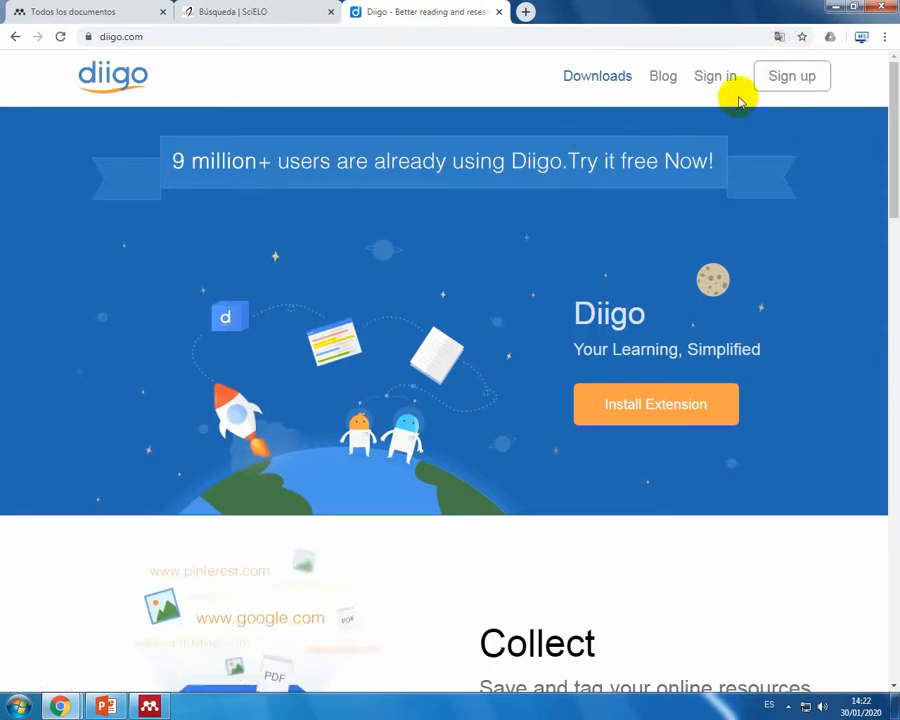
pyautogui.click(605, 144)
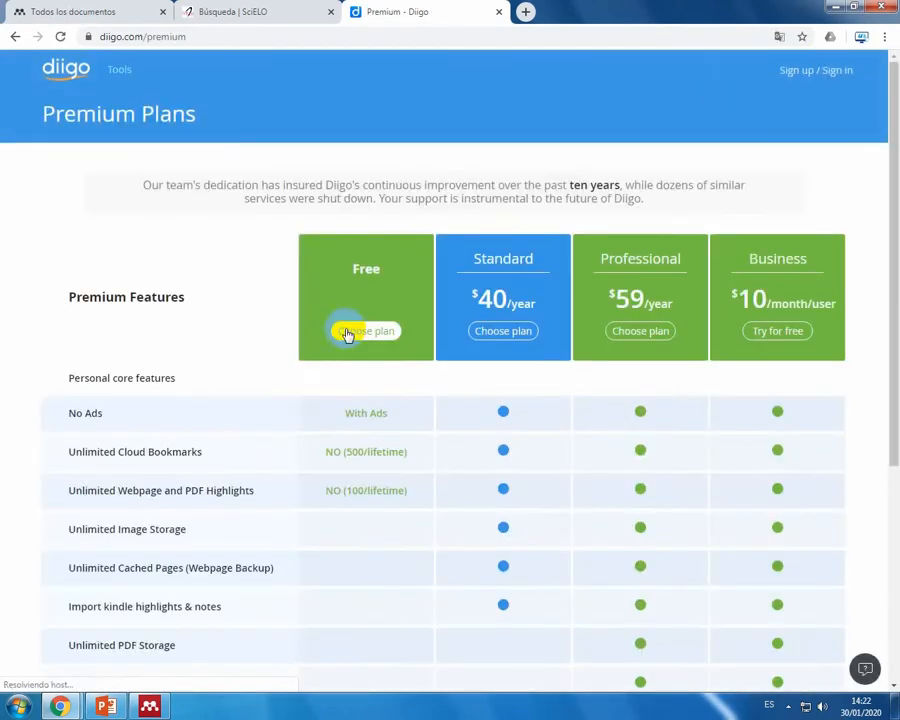
pyautogui.click(837, 72)
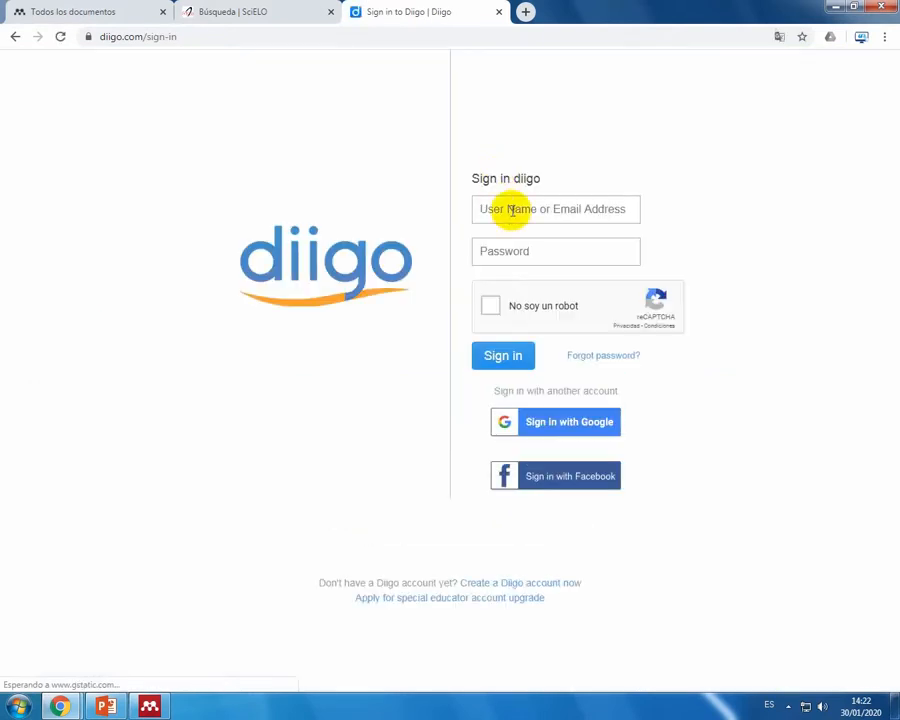
# Step: Enter the account's user name and password in the Diigo sign-in form and submit it
pyautogui.click(512, 210)
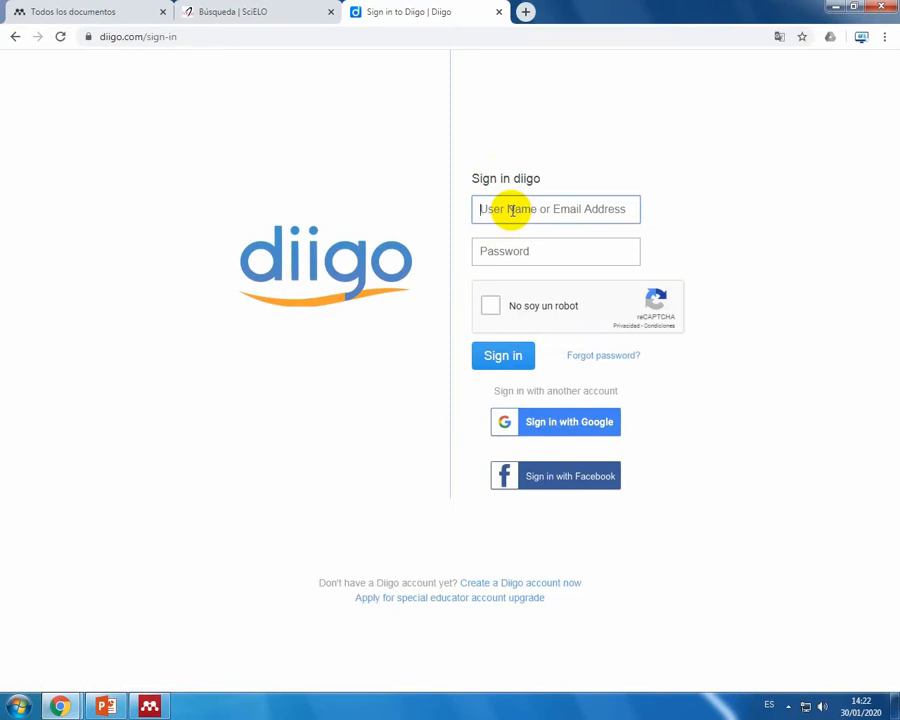
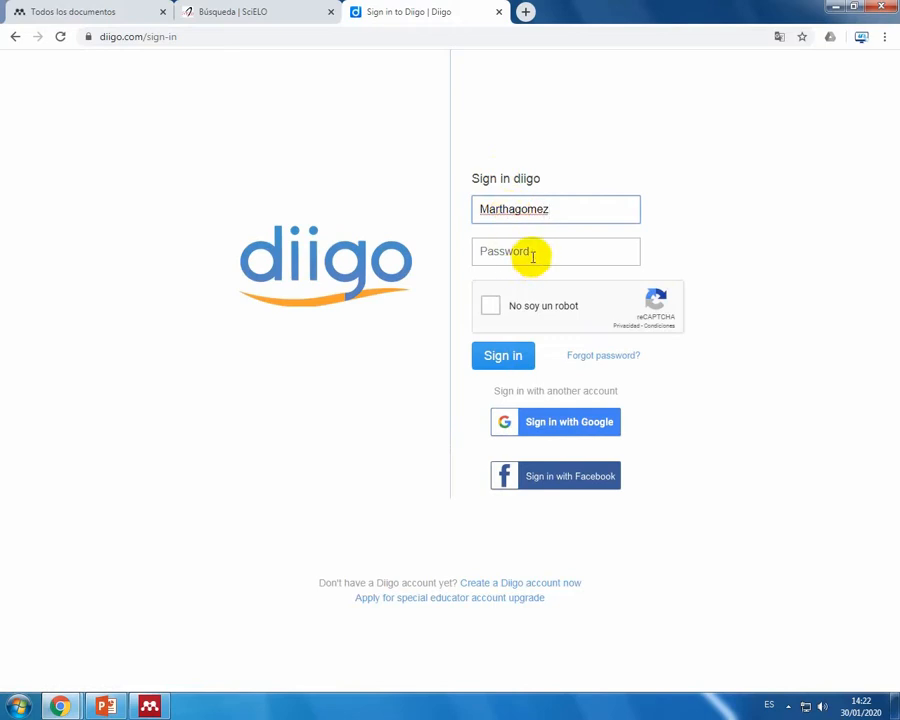
pyautogui.click(533, 254)
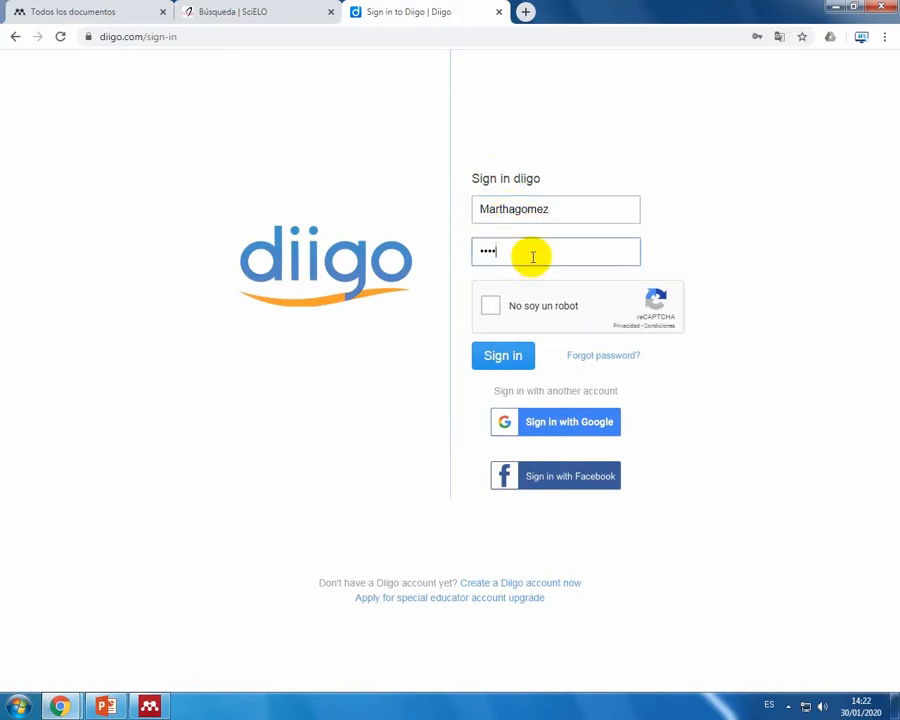
pyautogui.press('Return')
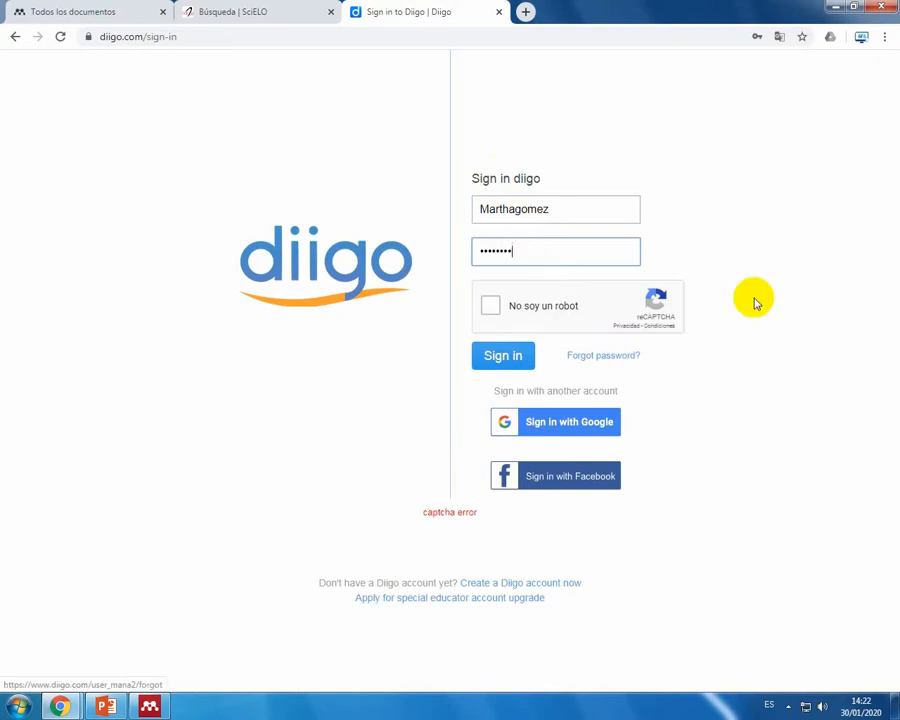
# Step: Complete the reCAPTCHA check, sign in to Diigo and dismiss the browser's offer to save the password
pyautogui.click(502, 356)
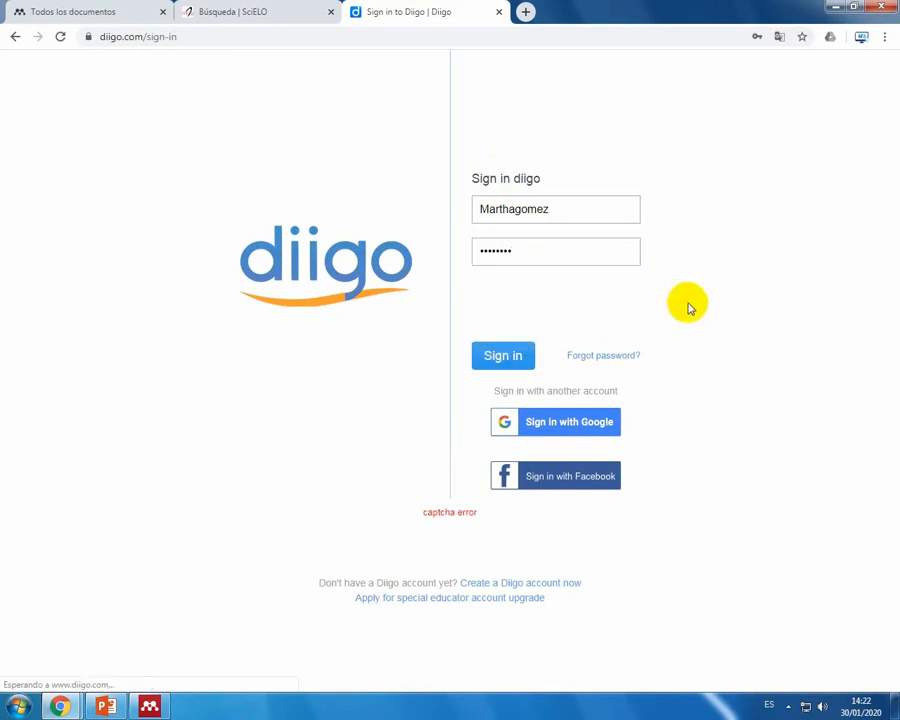
pyautogui.click(491, 304)
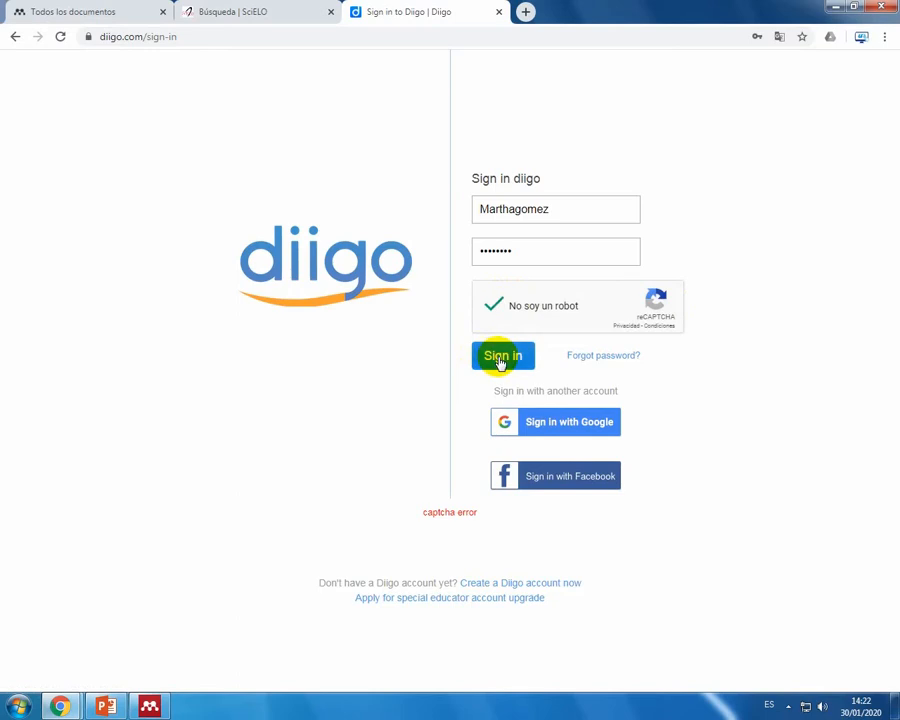
pyautogui.click(502, 360)
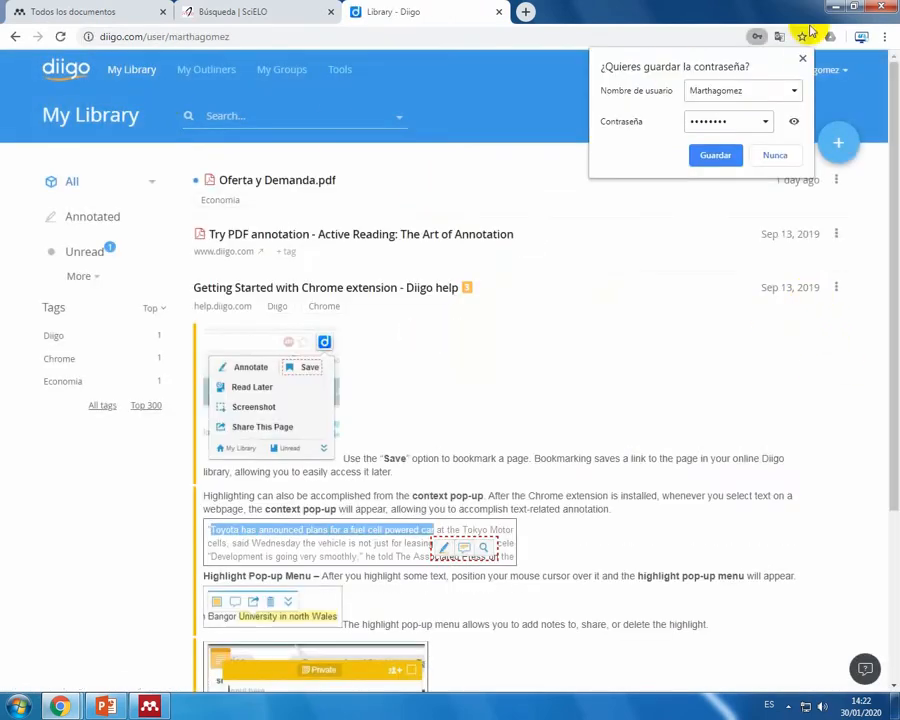
pyautogui.click(802, 58)
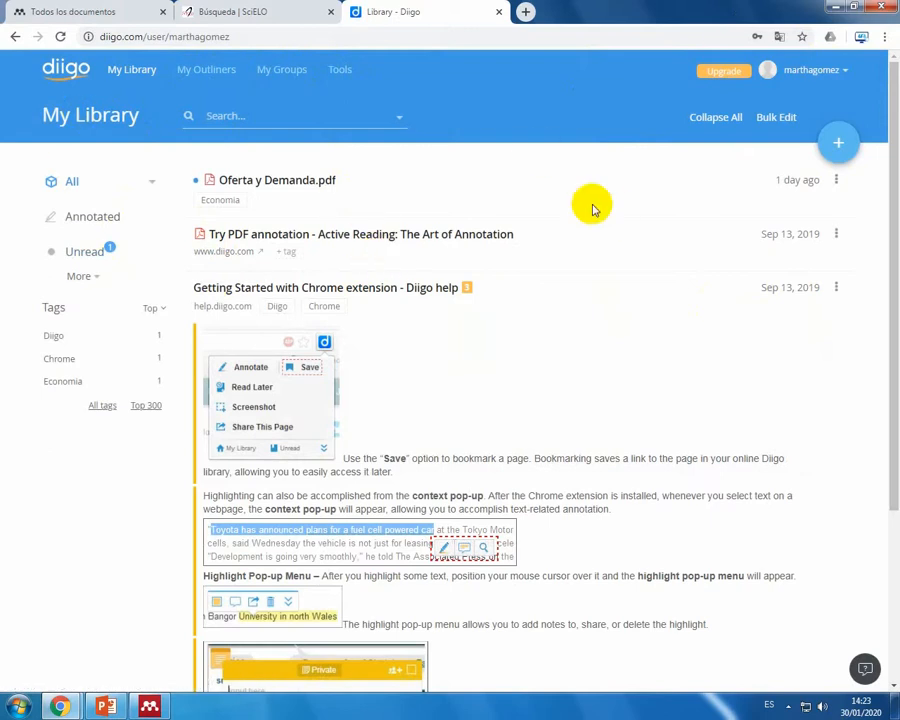
# Step: Visit Diigo's My Outliners and Tools pages, and open the TIC e innovación group from My Groups
pyautogui.click(197, 73)
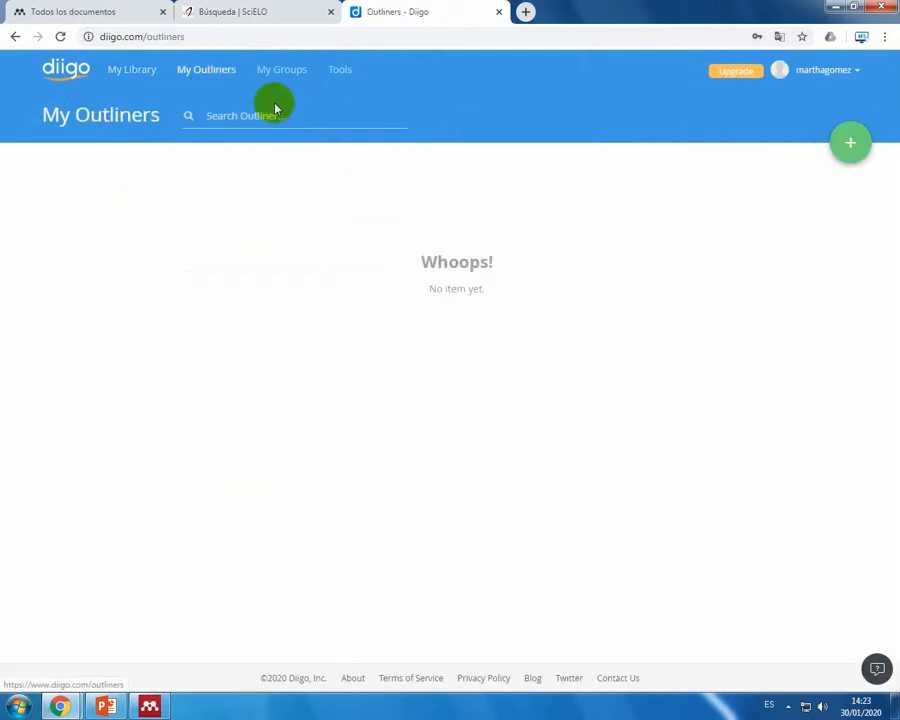
pyautogui.click(337, 77)
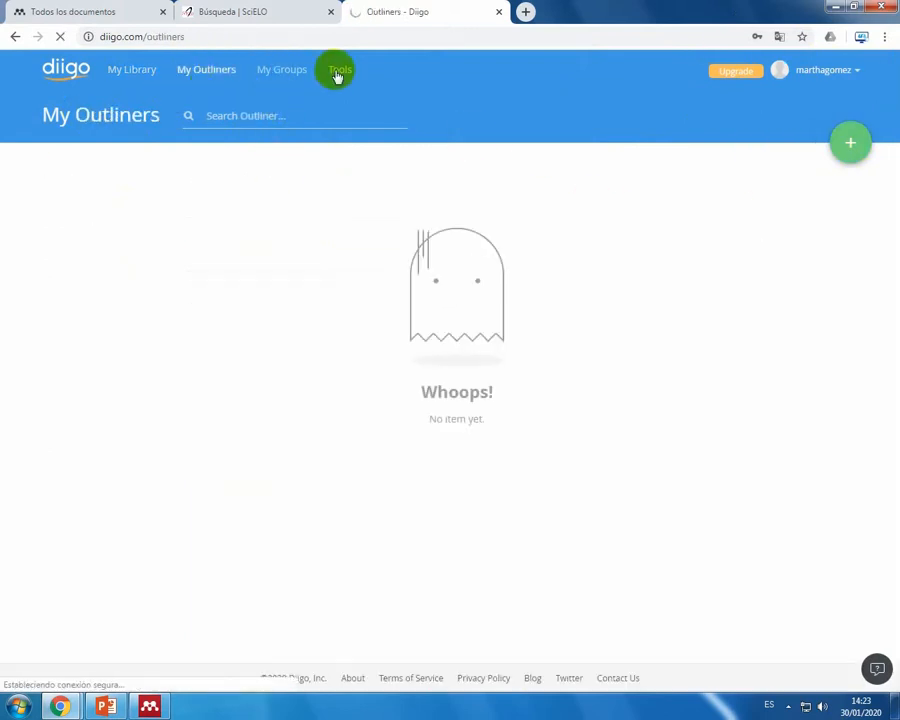
pyautogui.click(283, 75)
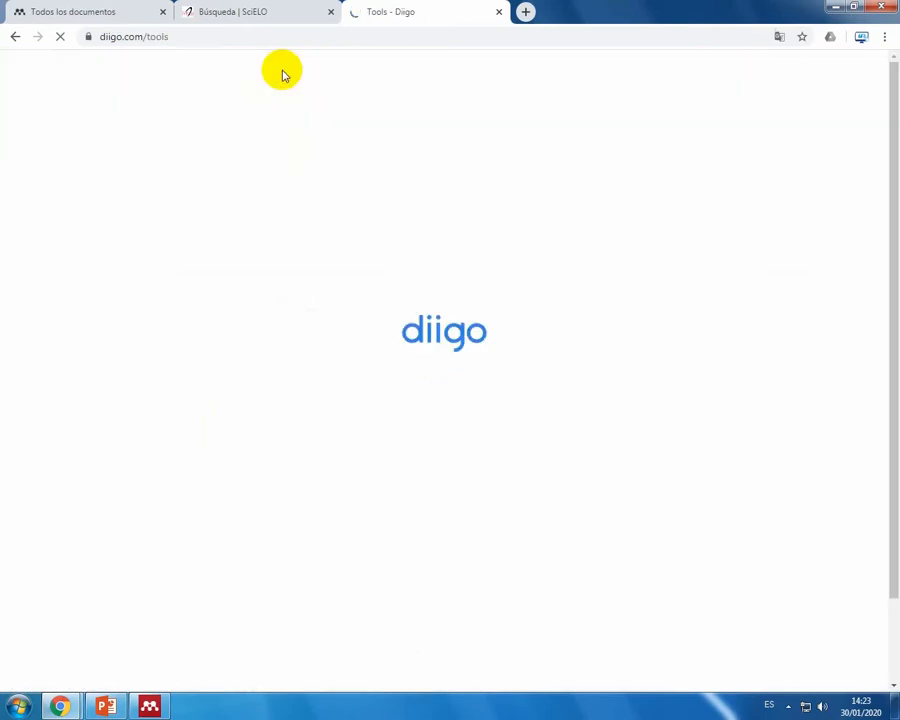
pyautogui.click(257, 74)
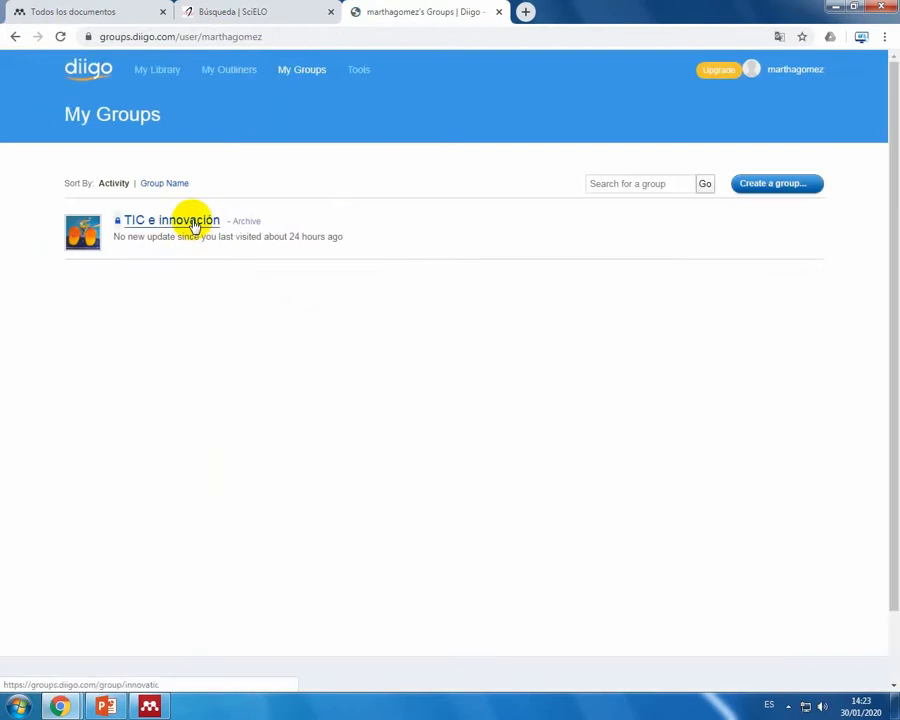
pyautogui.click(196, 220)
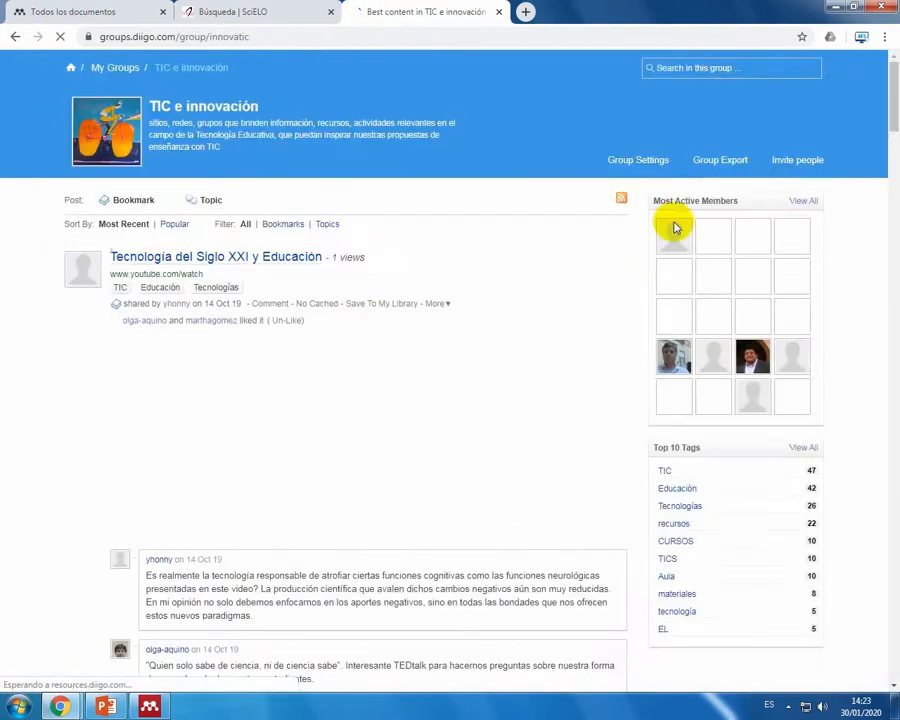
# Step: Look through the TIC e innovación group's shared bookmarks, topics and member comments, and return to the start of the page
pyautogui.scroll(-3, 381, 284)
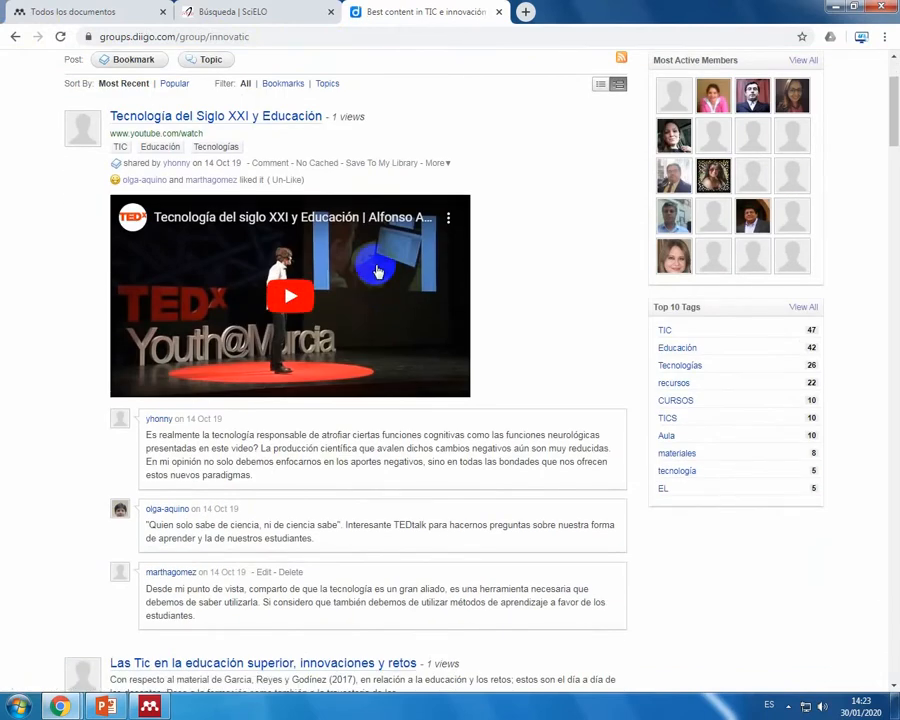
pyautogui.scroll(3, 372, 288)
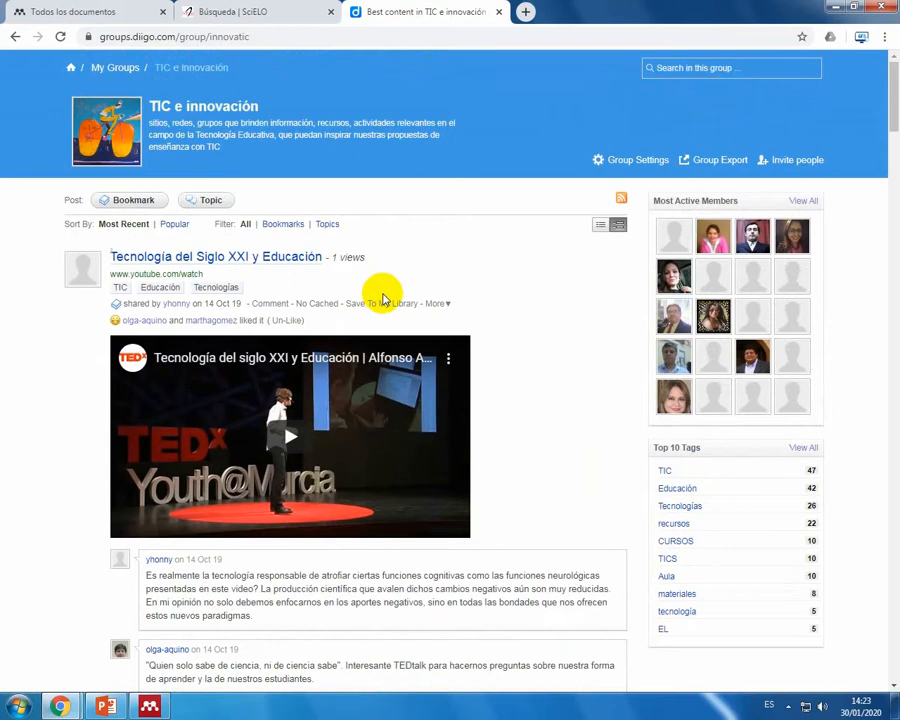
pyautogui.scroll(-5, 343, 311)
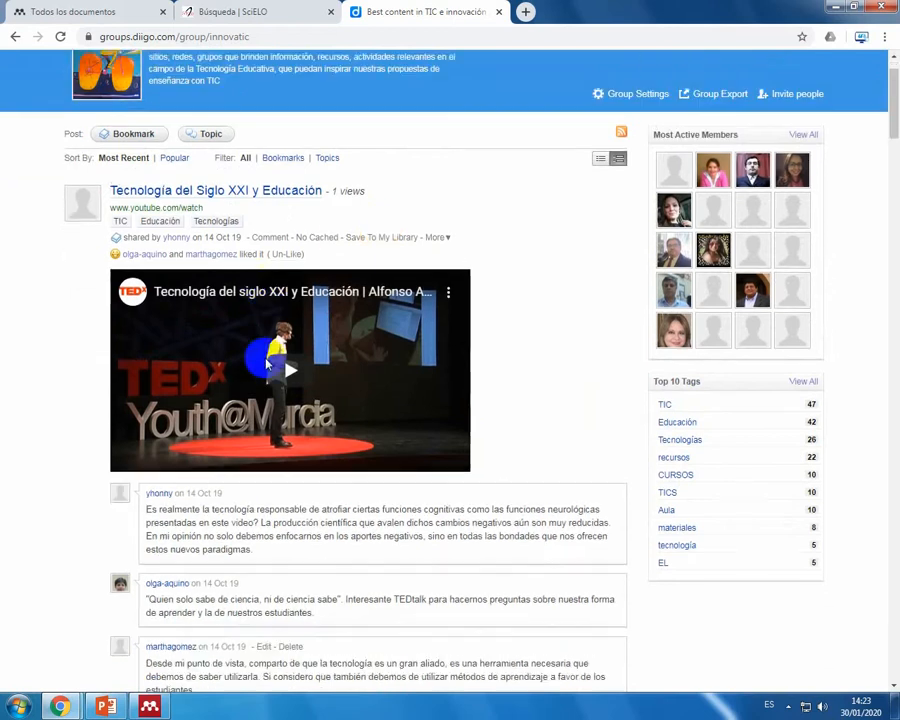
pyautogui.scroll(4, 296, 254)
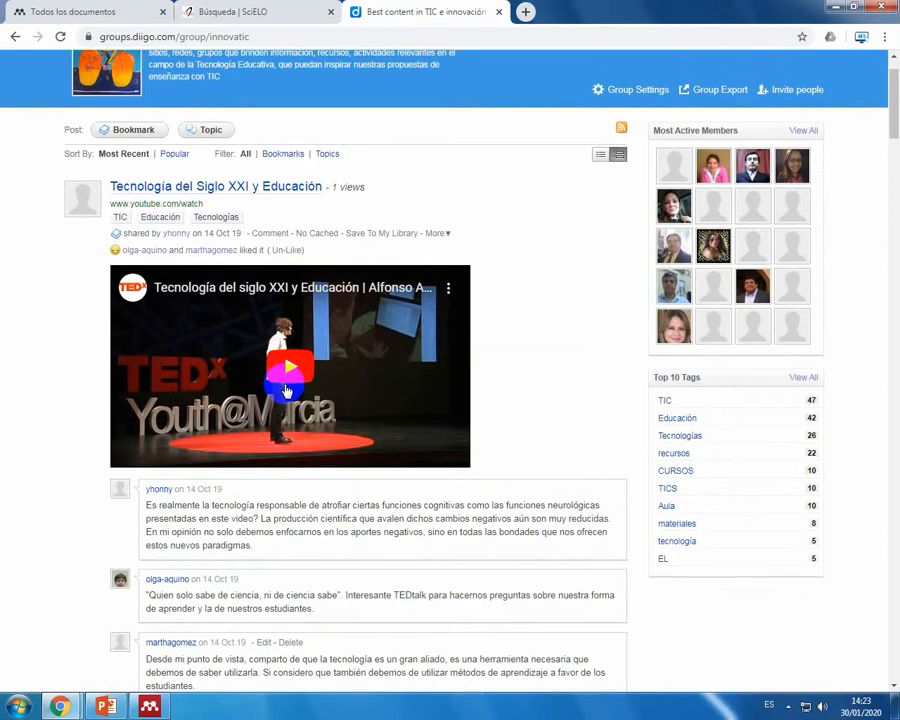
pyautogui.scroll(-1, 284, 398)
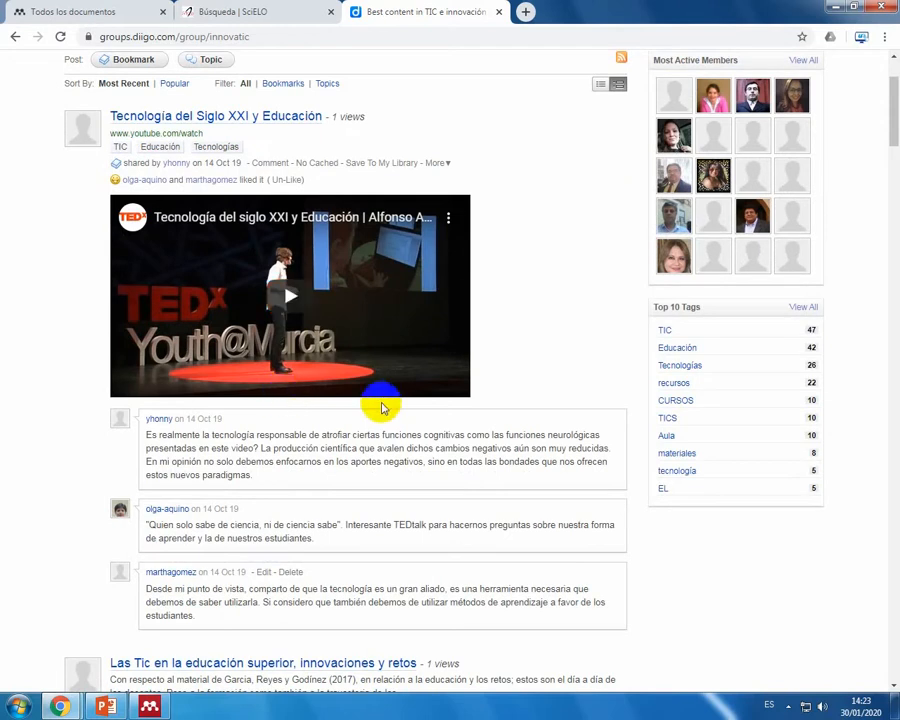
pyautogui.scroll(-5, 381, 407)
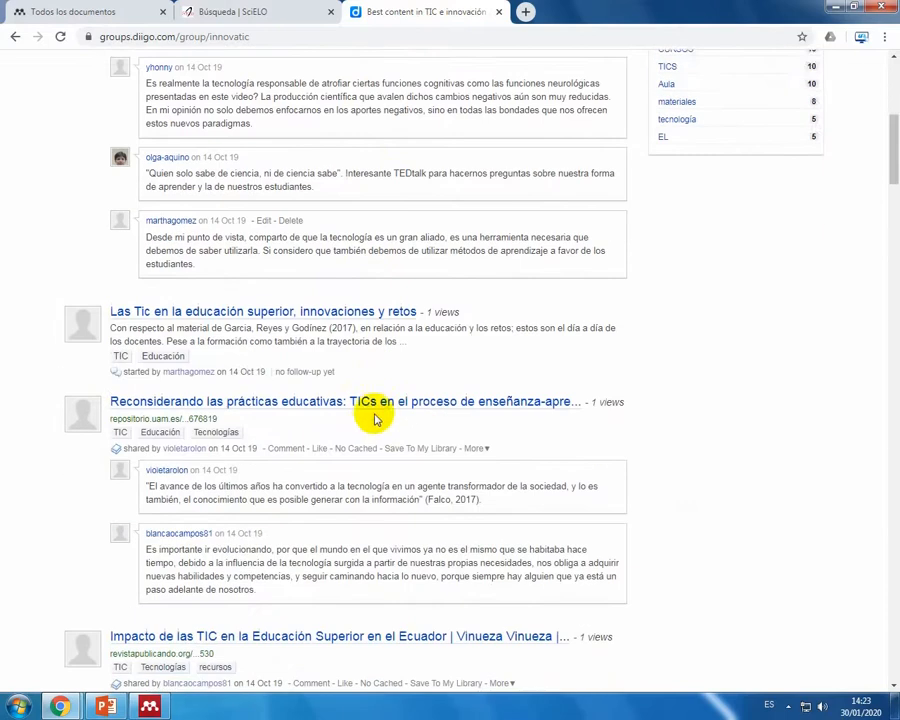
pyautogui.scroll(-1, 376, 420)
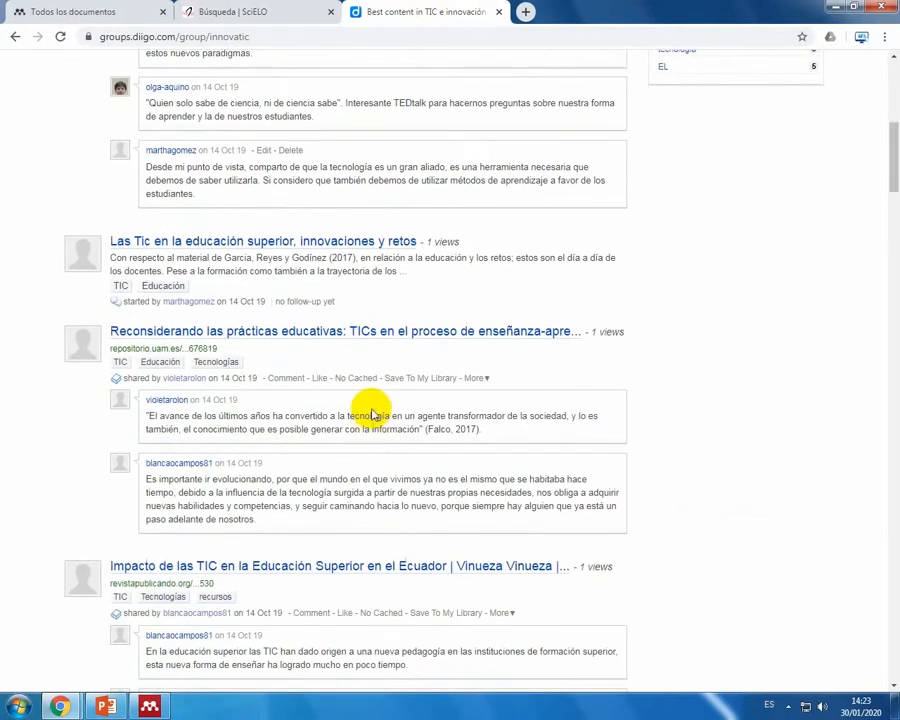
pyautogui.scroll(-7, 372, 413)
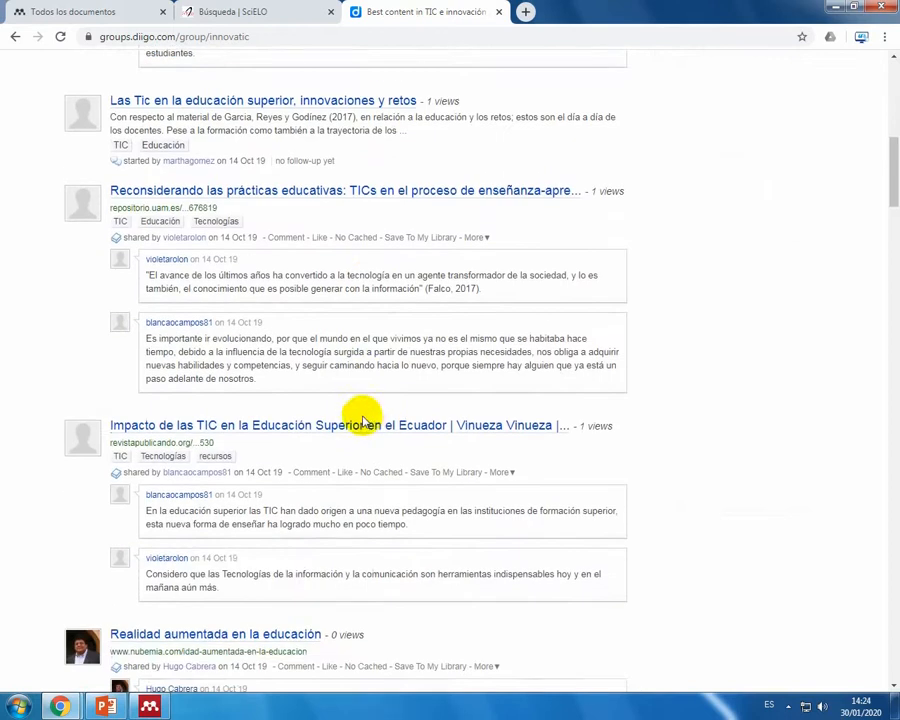
pyautogui.scroll(-4, 360, 418)
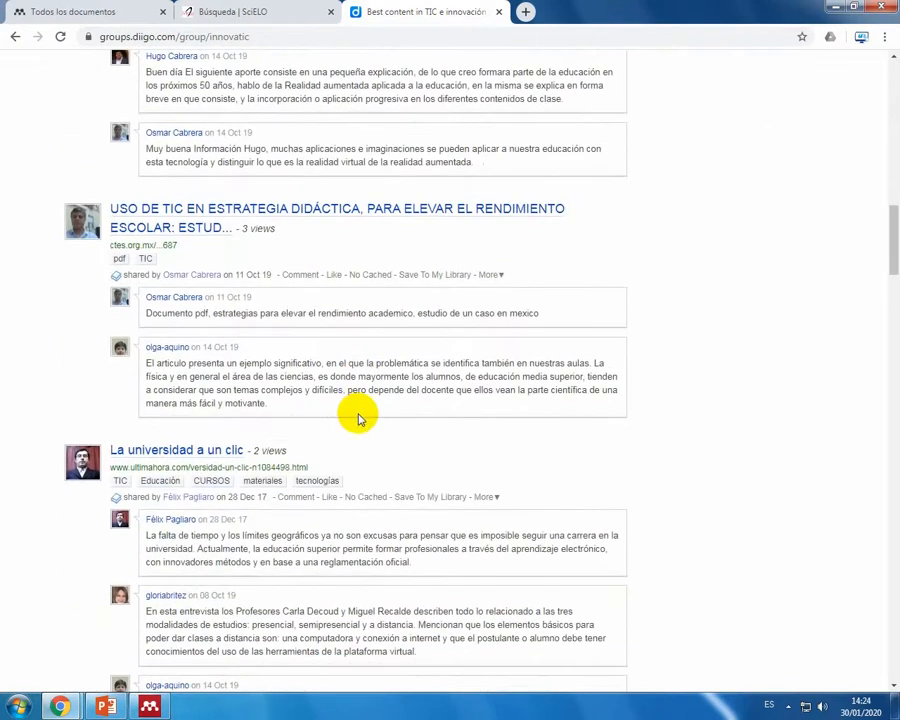
pyautogui.scroll(-1, 360, 418)
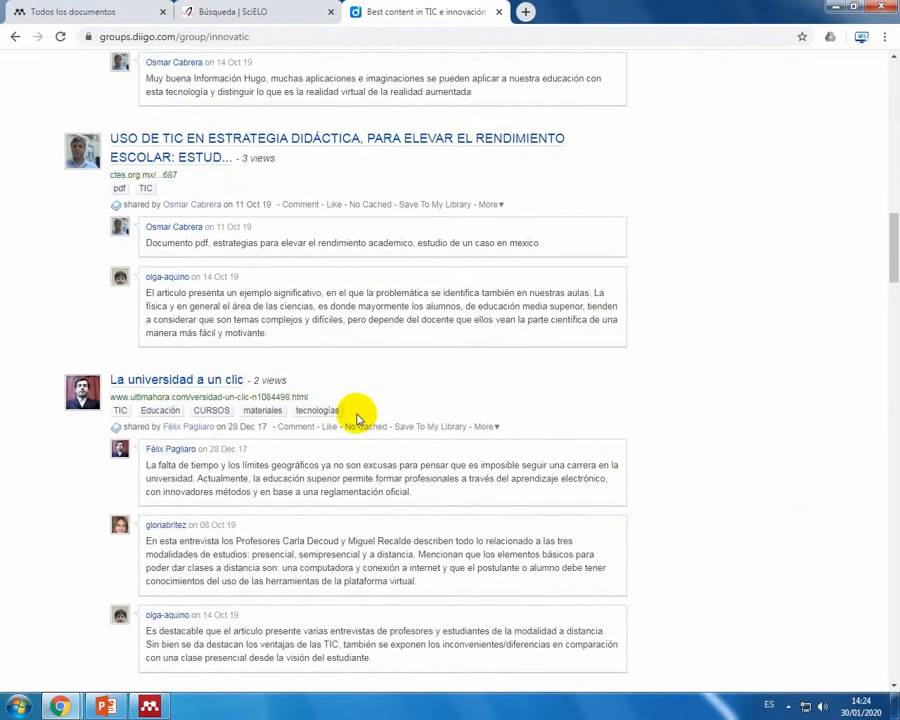
pyautogui.scroll(-8, 357, 418)
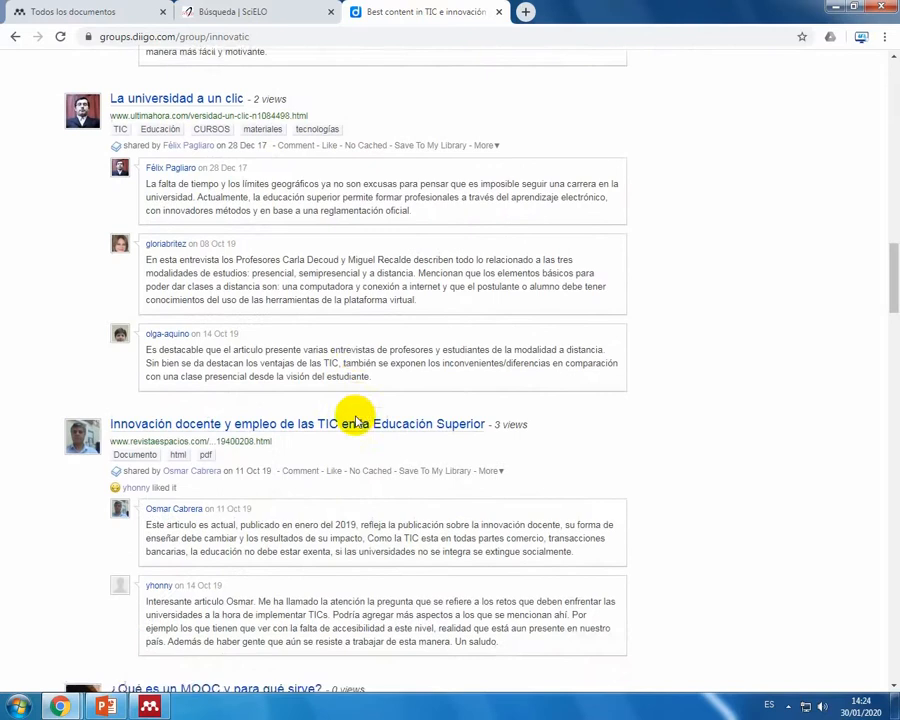
pyautogui.scroll(-1, 355, 421)
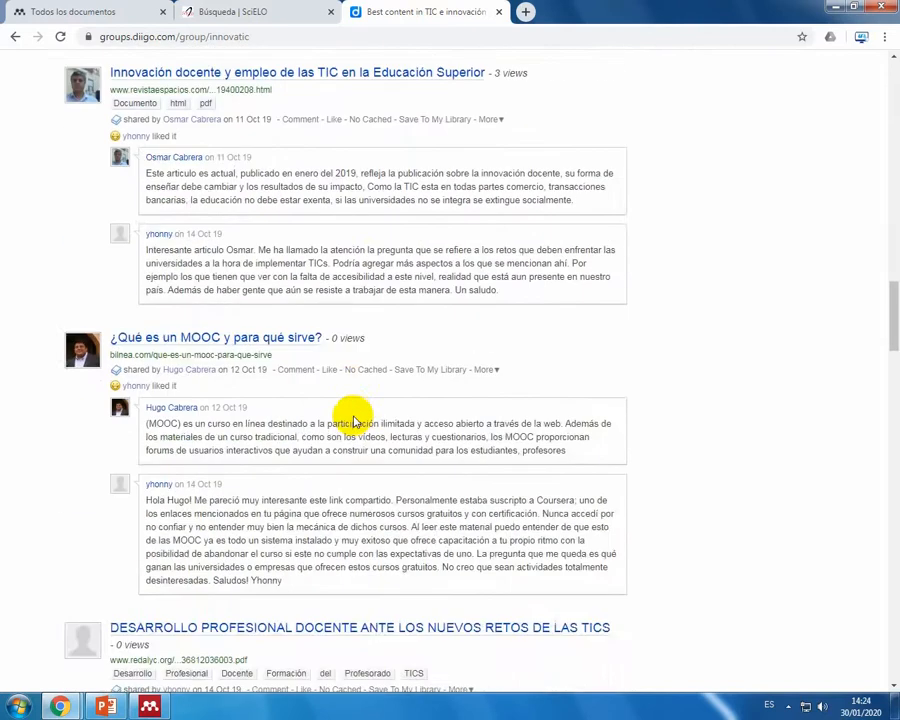
pyautogui.scroll(-4, 334, 404)
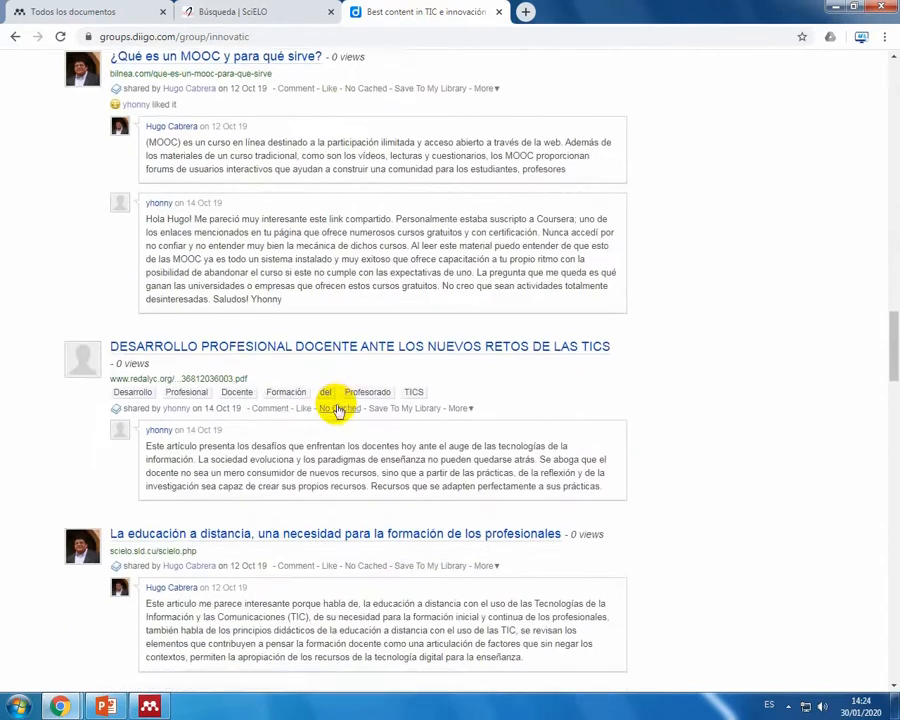
pyautogui.scroll(6, 340, 406)
pyautogui.scroll(20, 340, 400)
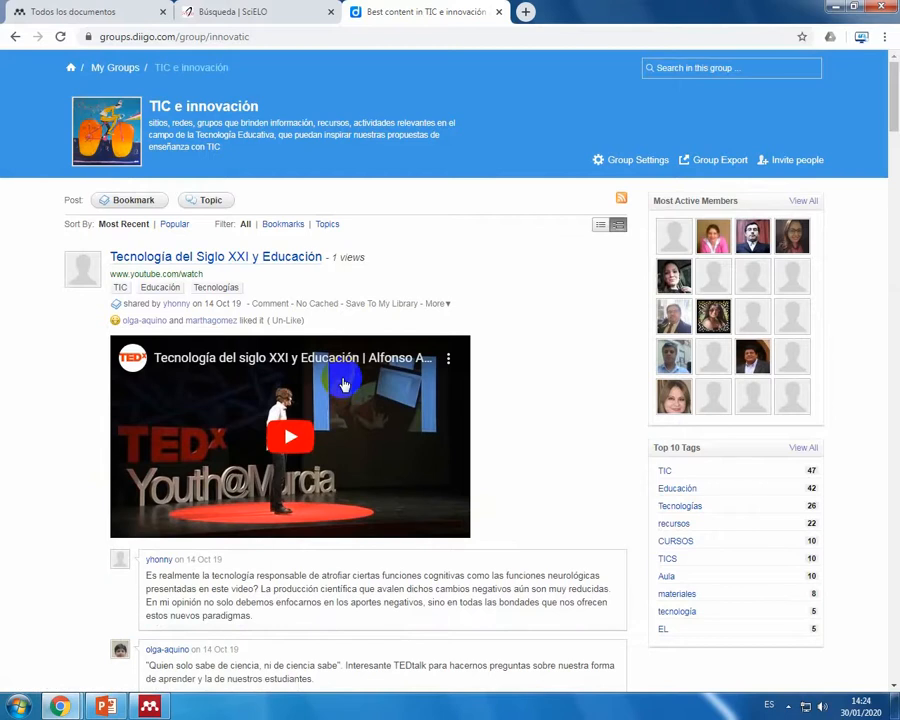
# Step: Minimize Chrome and switch to the CAPACITACIÓN DOCENTE presentation in PowerPoint at its closing slide, 23
pyautogui.click(207, 11)
pyautogui.click(833, 7)
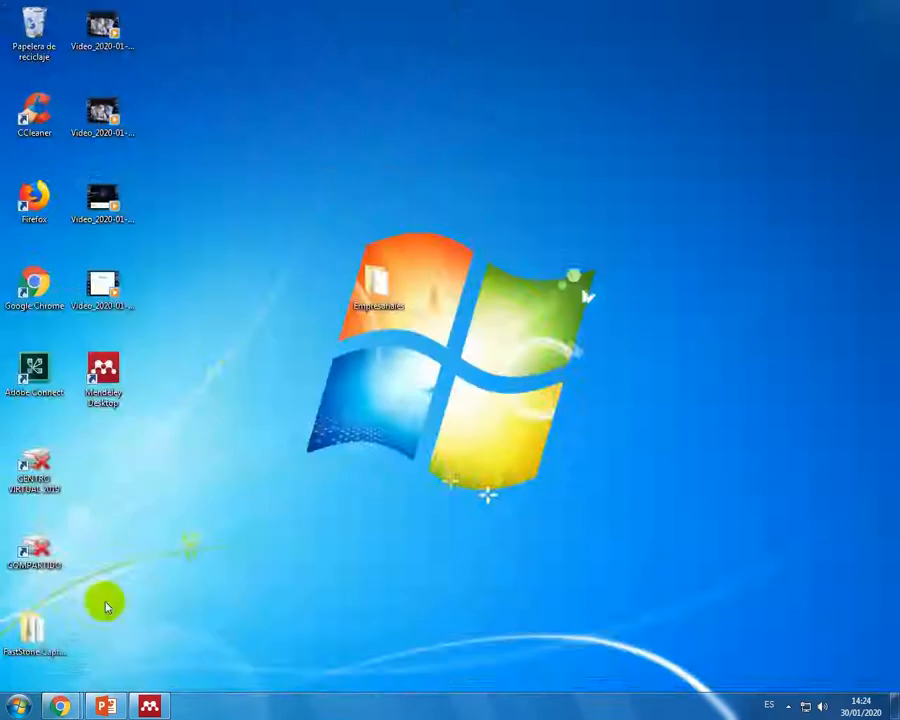
pyautogui.click(149, 706)
pyautogui.click(108, 707)
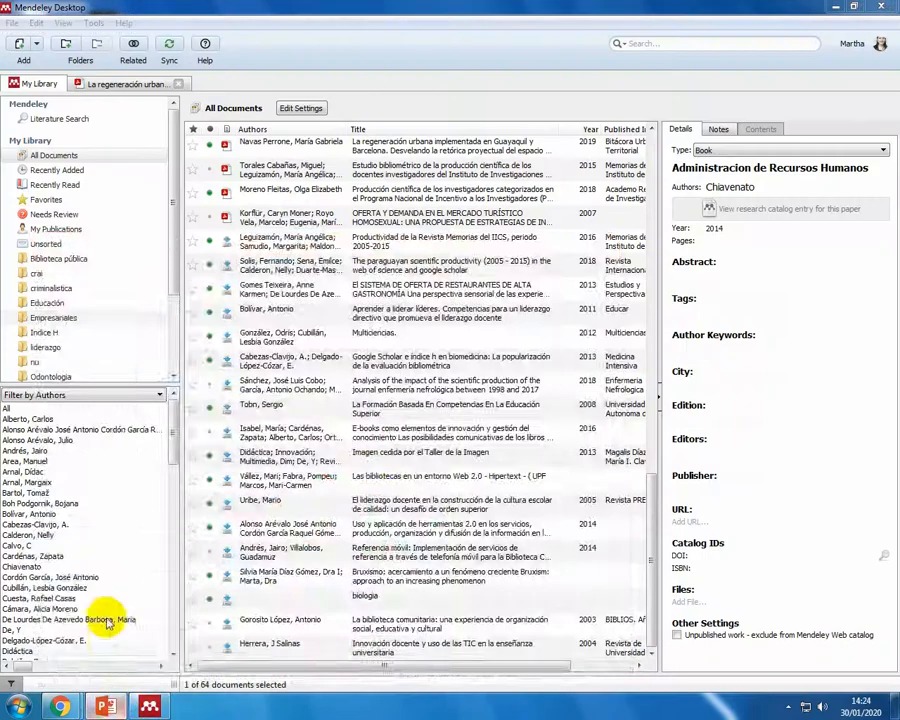
pyautogui.click(93, 647)
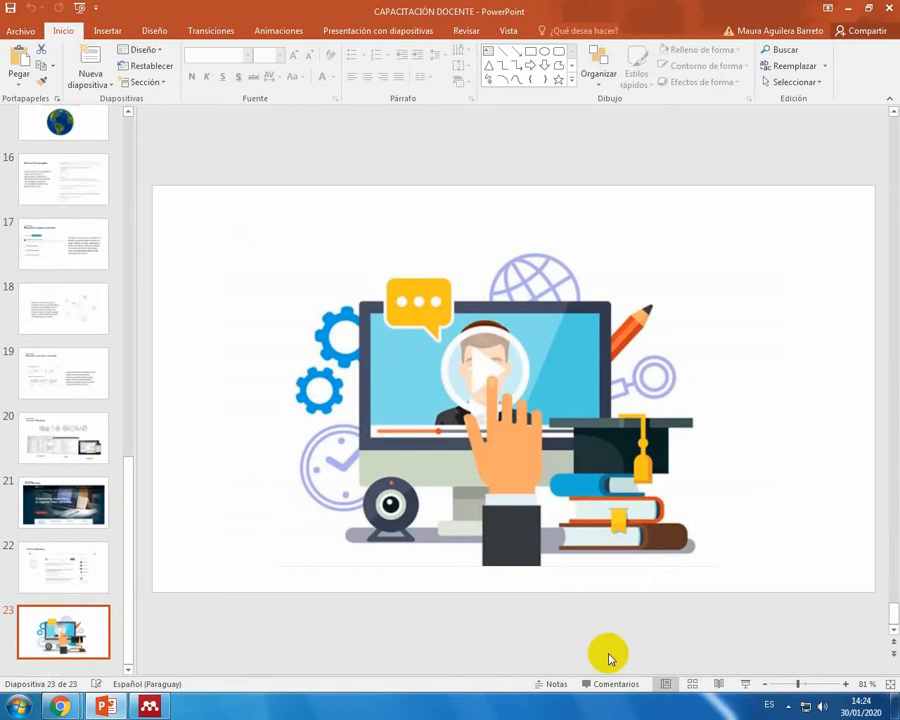
pyautogui.click(792, 706)
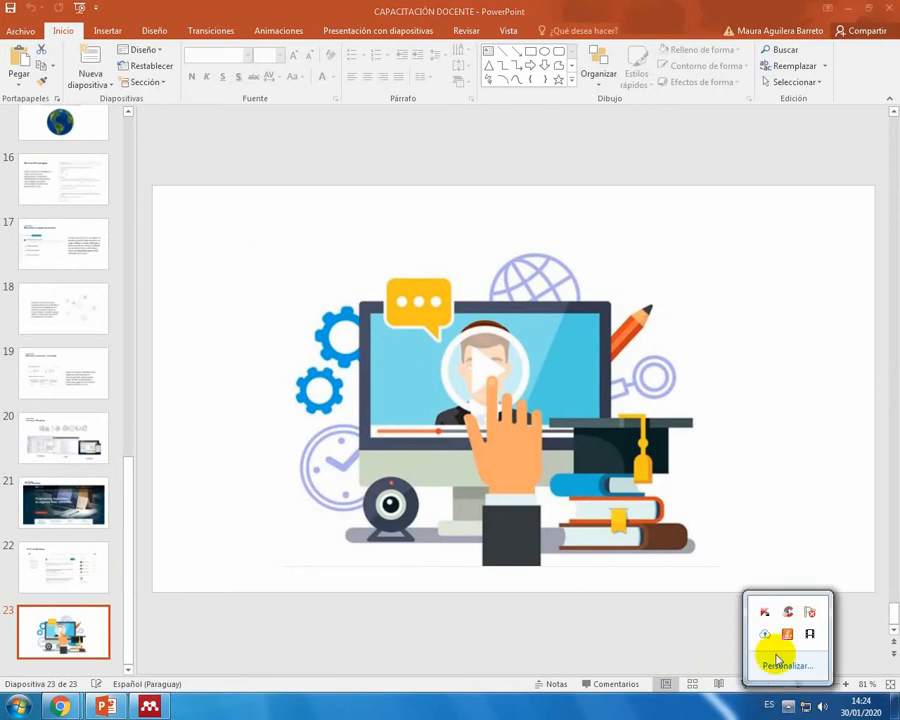